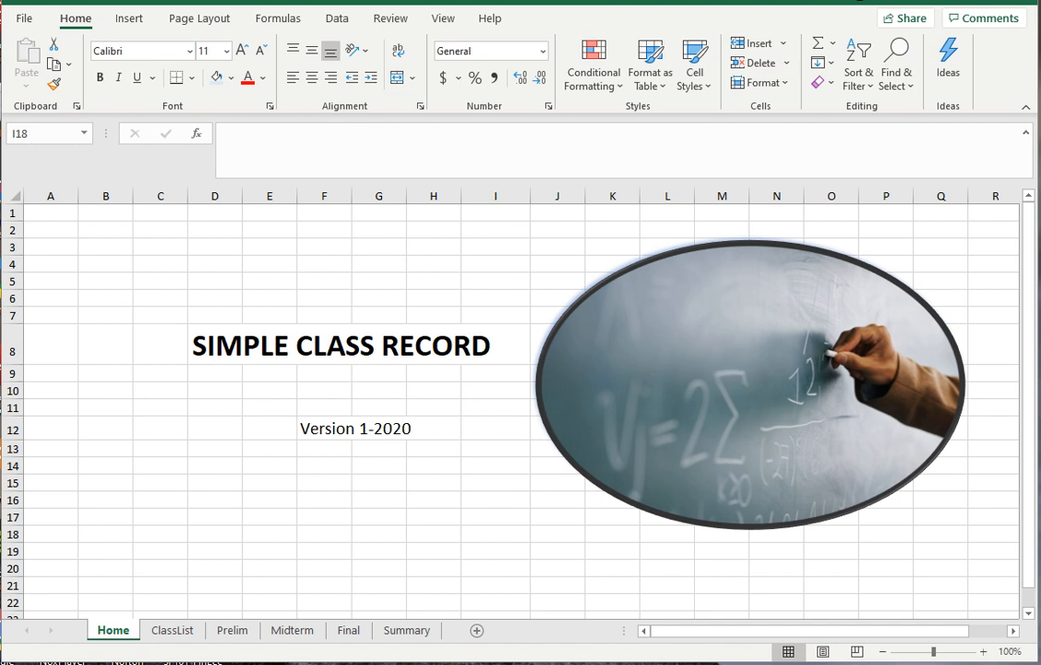
- Browse the ClassList, Prelim, Midterm, Final and Summary sheets, ending back on ClassList
left_click(173, 631)
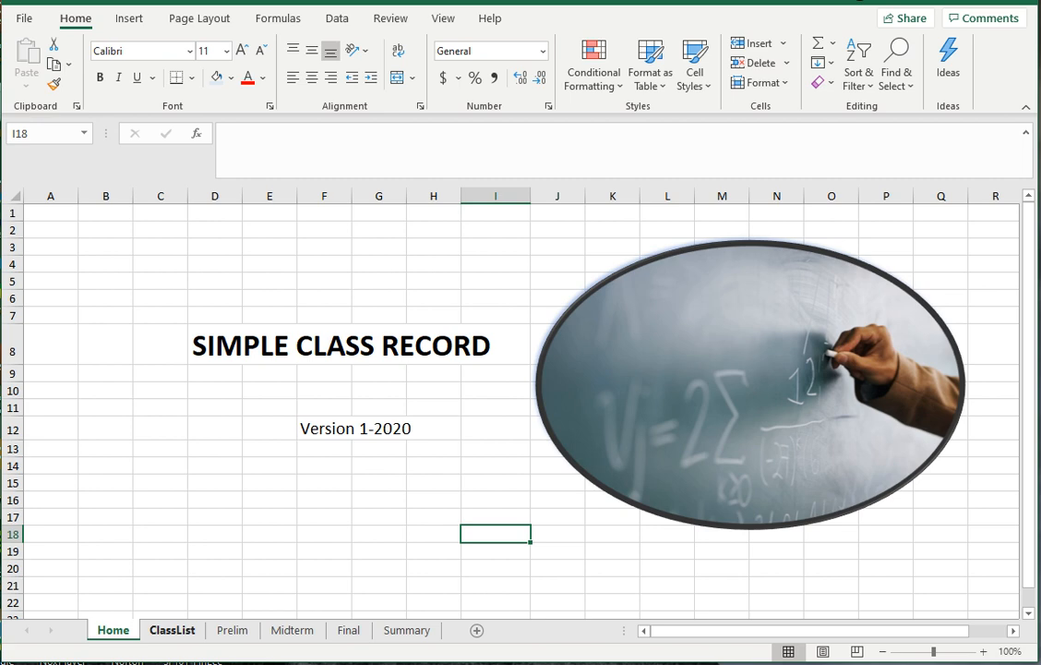
left_click(173, 630)
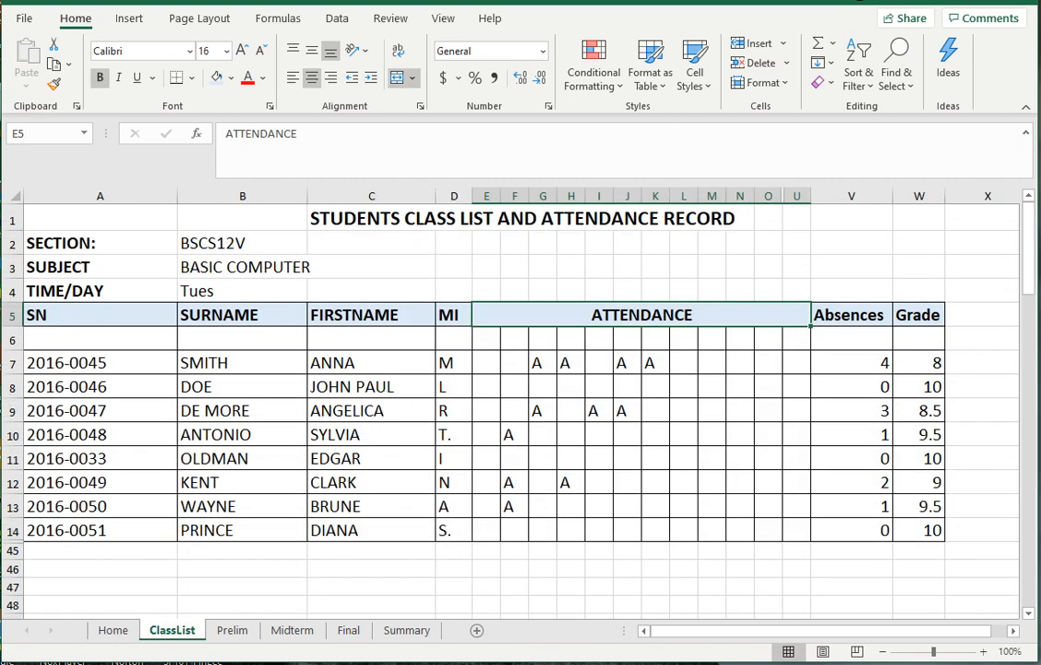
left_click(232, 630)
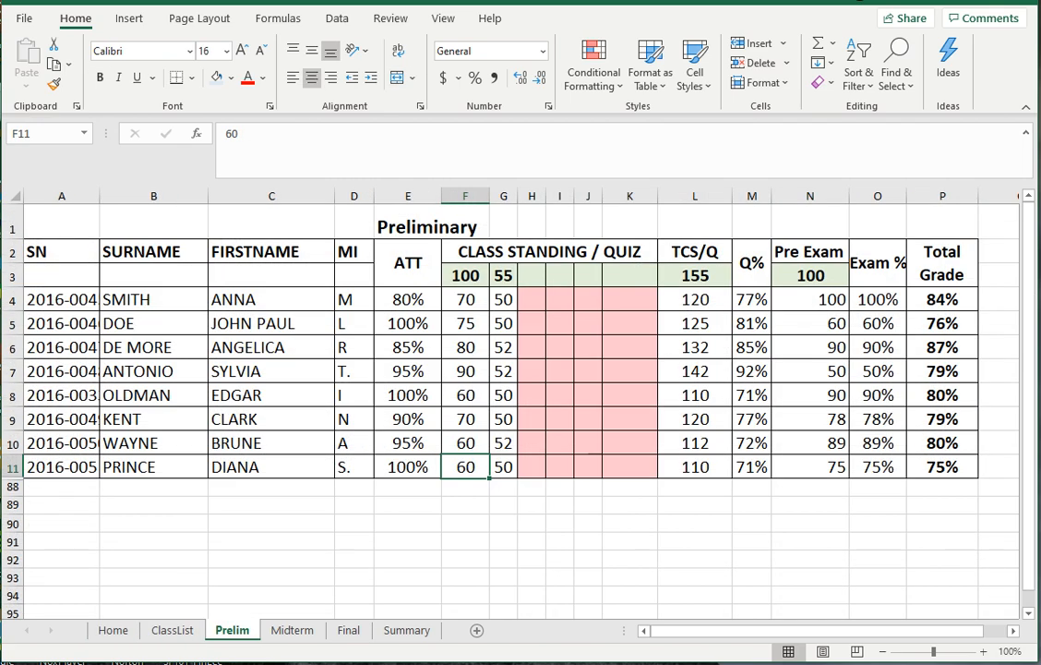
left_click(292, 631)
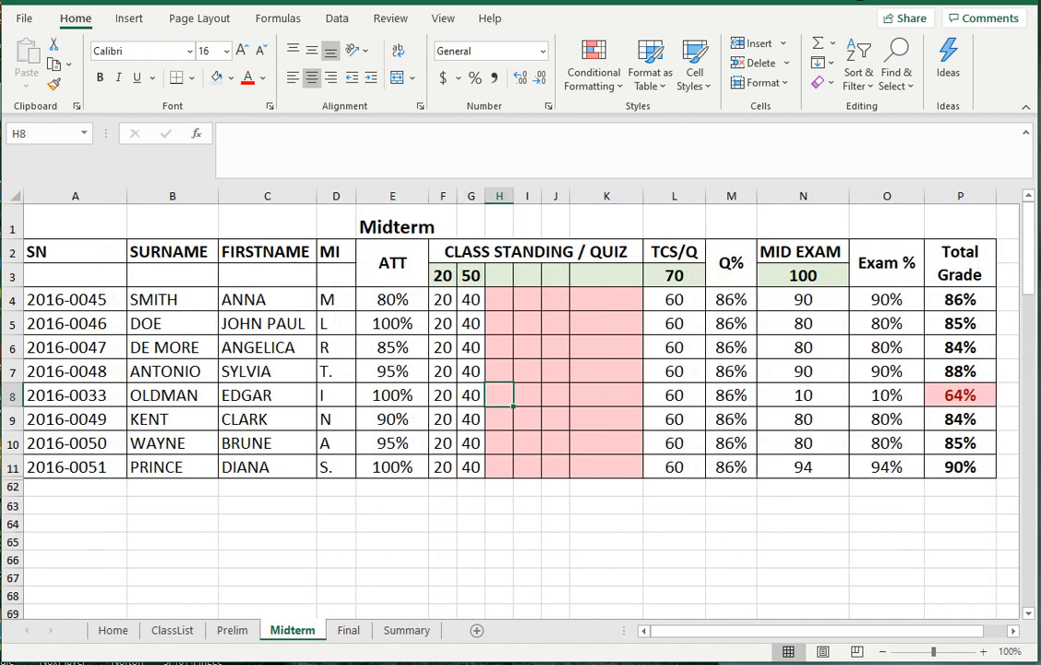
left_click(348, 630)
left_click(406, 631)
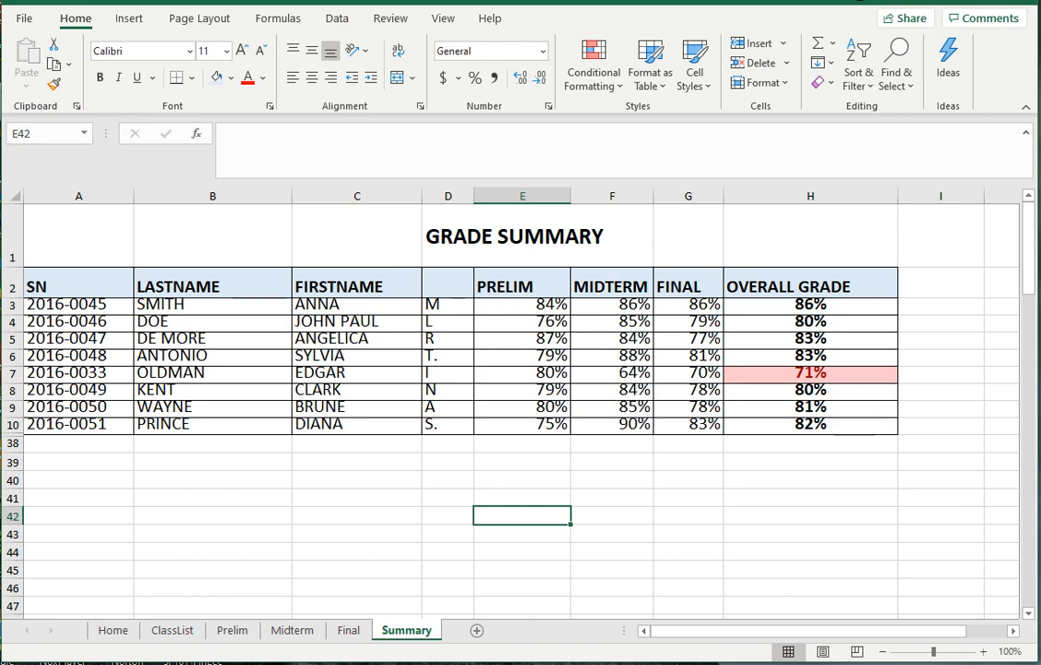
left_click(172, 631)
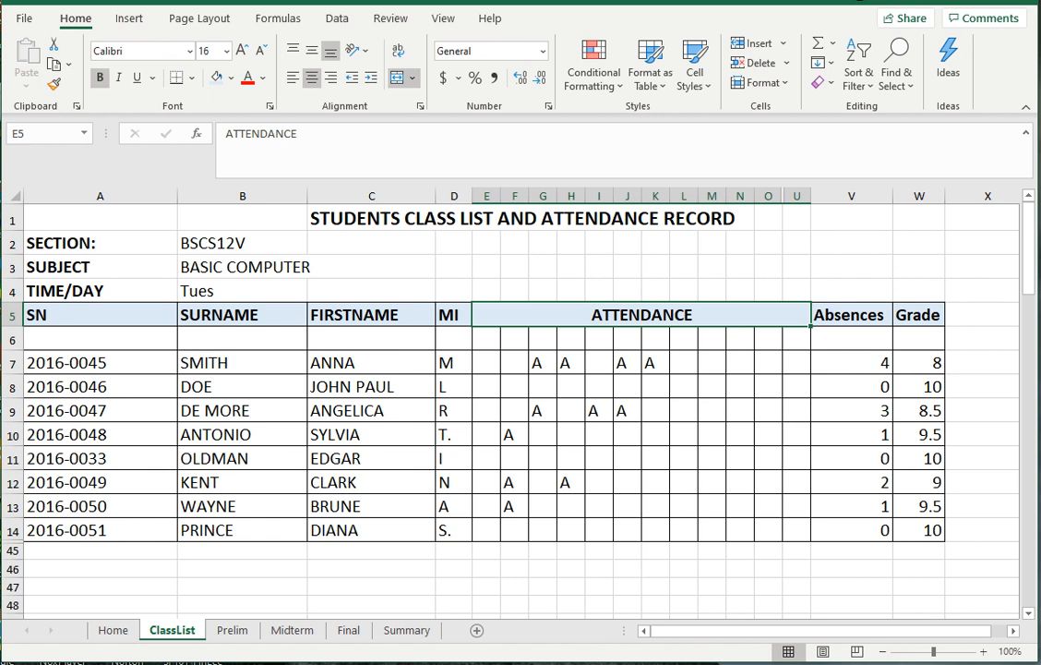
- Inspect the ClassList cells W7, V7, J7 and K7, then Prelim's E4 attendance formula
left_click(918, 363)
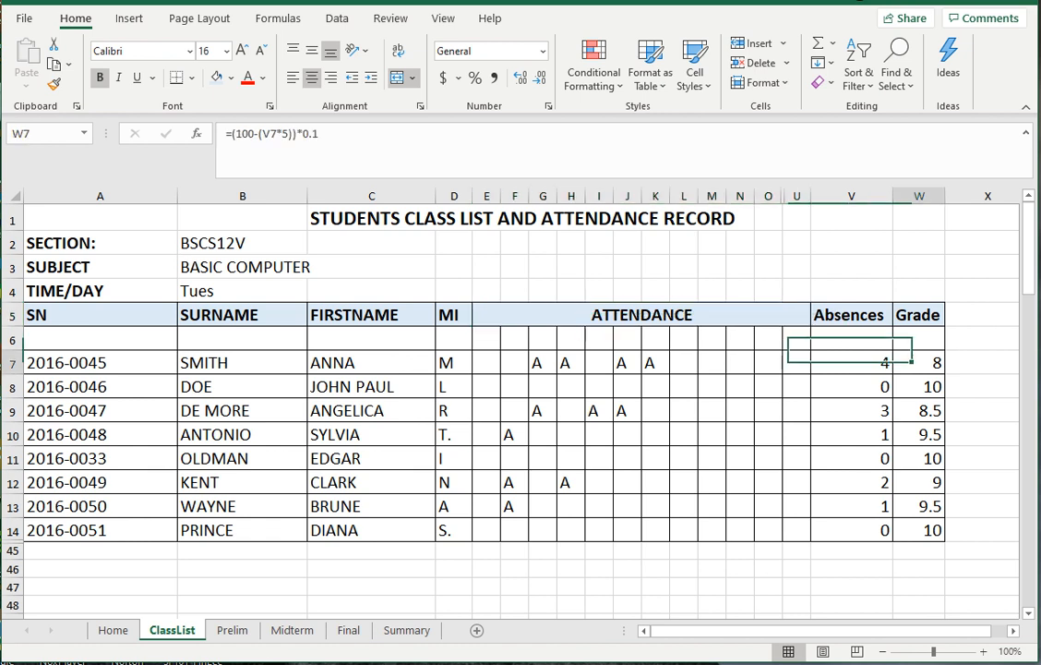
left_click(768, 363)
left_click(599, 363)
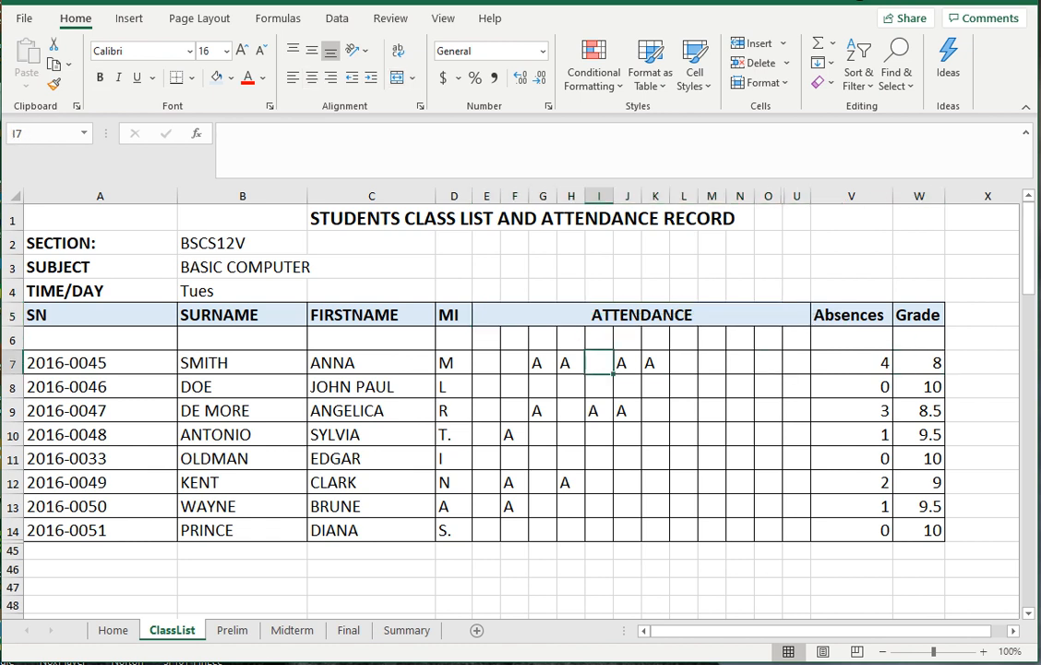
left_click(851, 363)
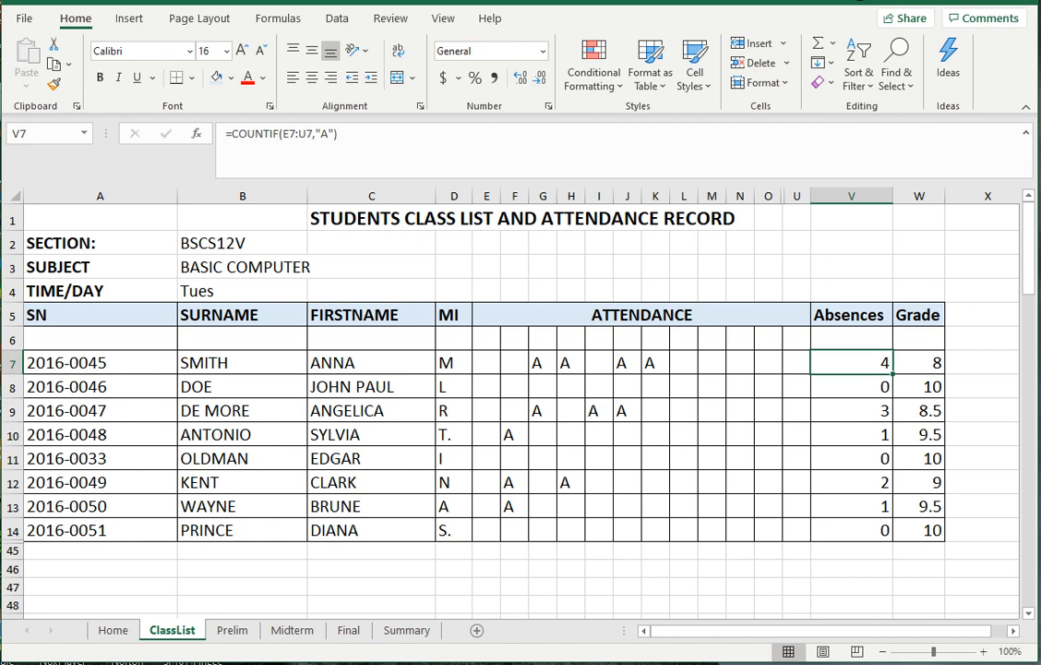
left_click(627, 363)
left_click(655, 363)
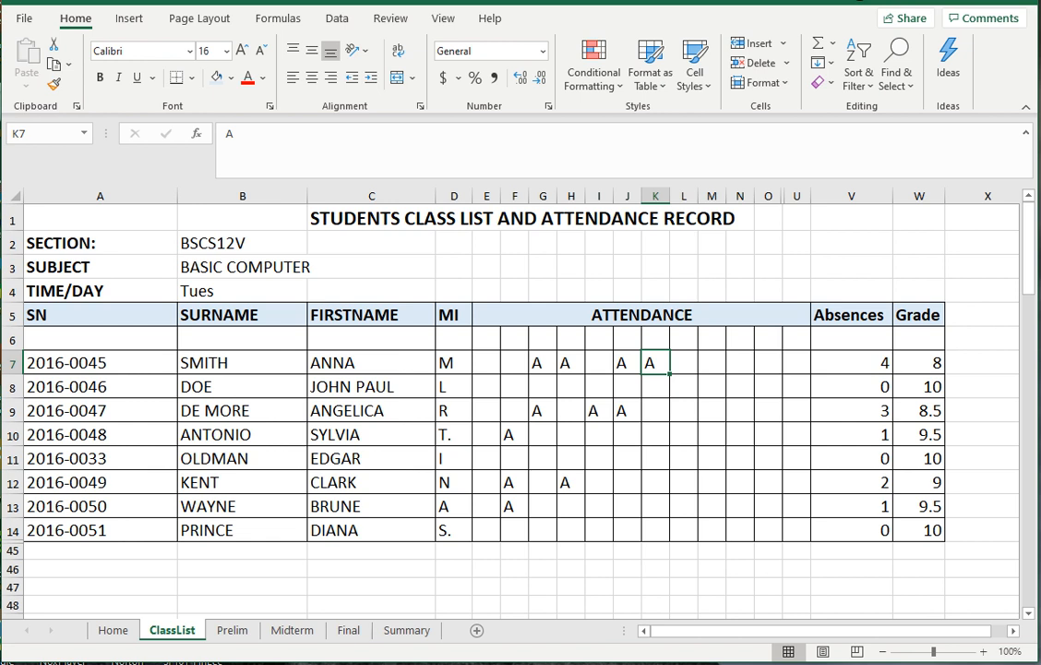
left_click(232, 631)
left_click(408, 300)
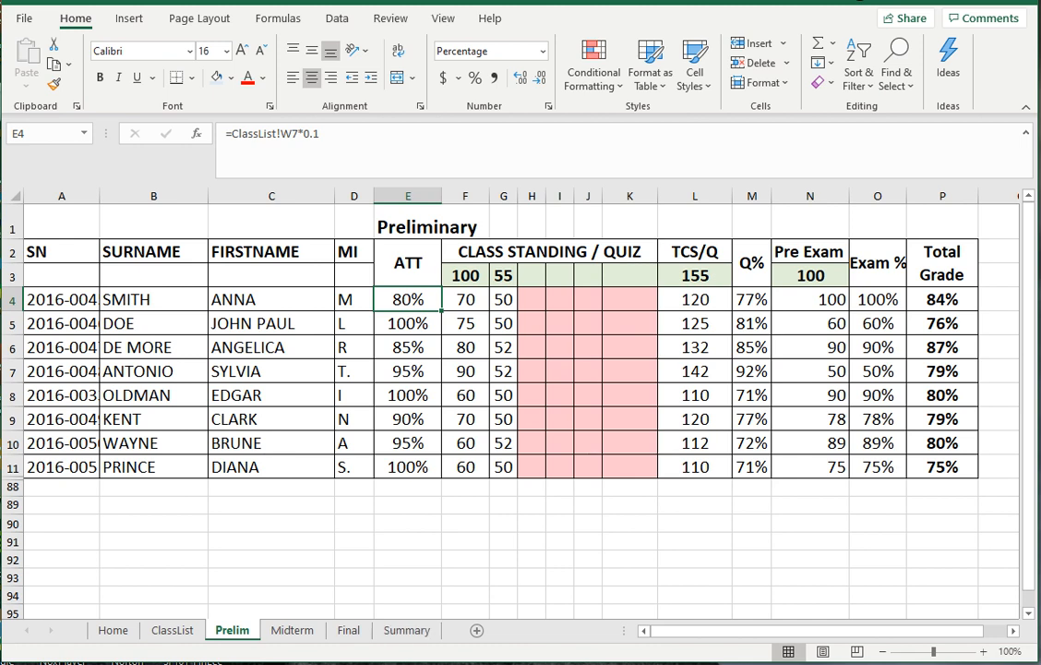
- Select the Prelim student numbers, surnames, first names and MIs in A4:D11
left_click(173, 631)
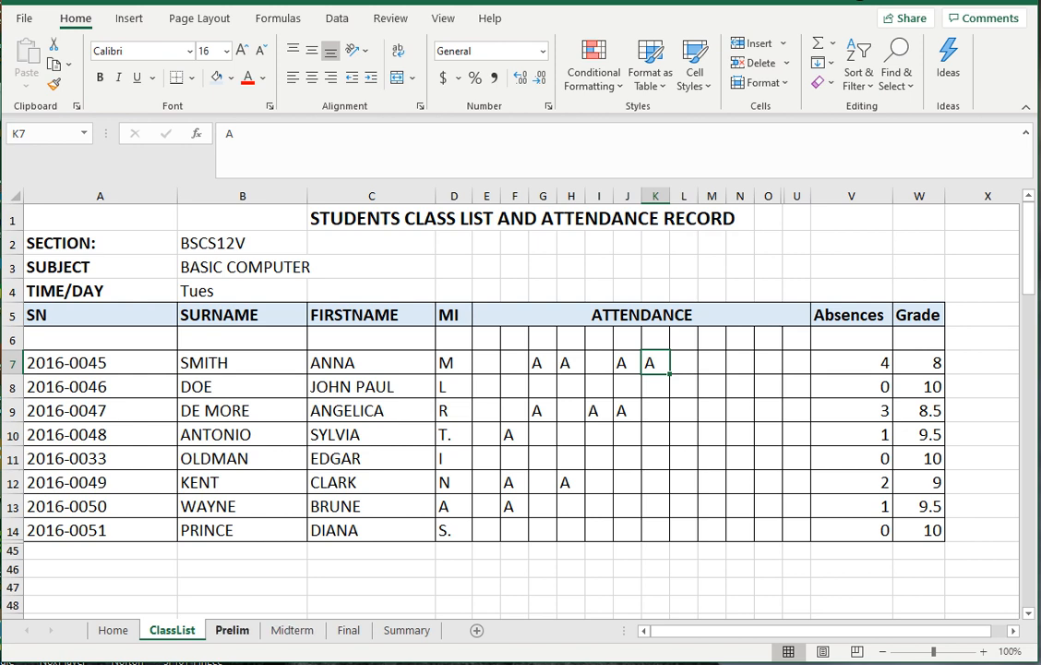
left_click(231, 630)
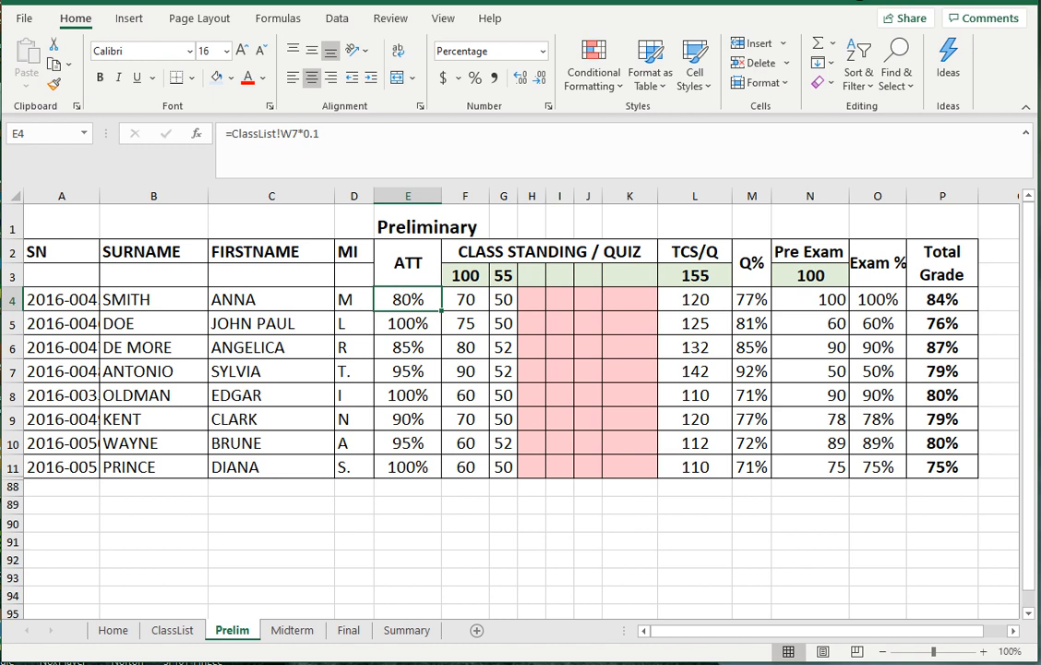
left_click(154, 299)
left_click_drag(61, 299, 365, 467)
- Clear the Prelim student details and link A4 to =ClassList!A7
key("Delete")
left_click_drag(61, 275, 118, 299)
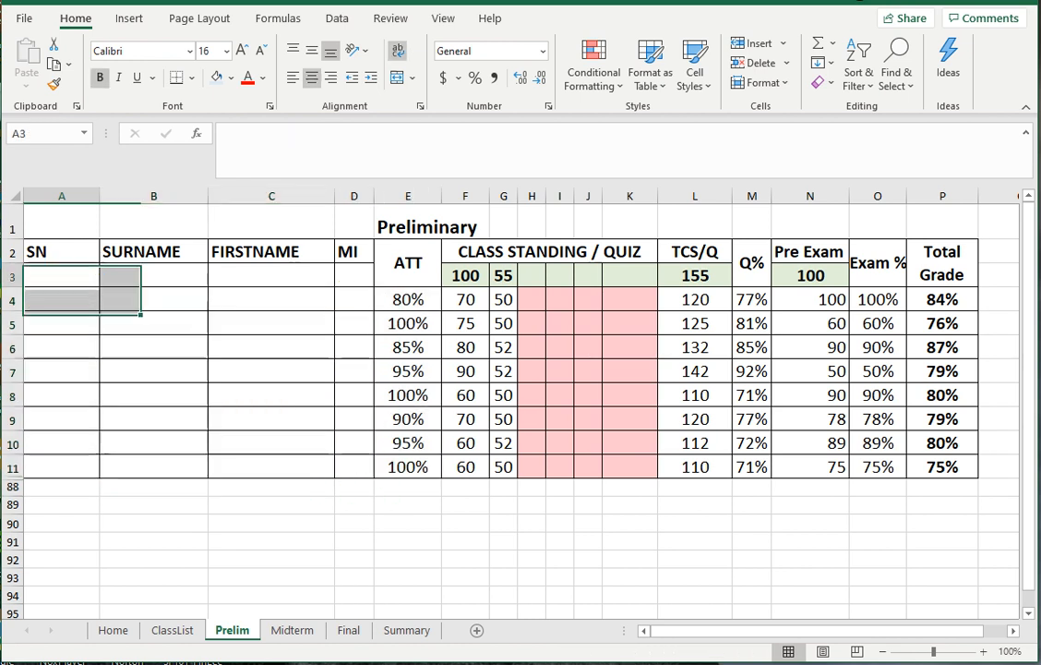
left_click(61, 299)
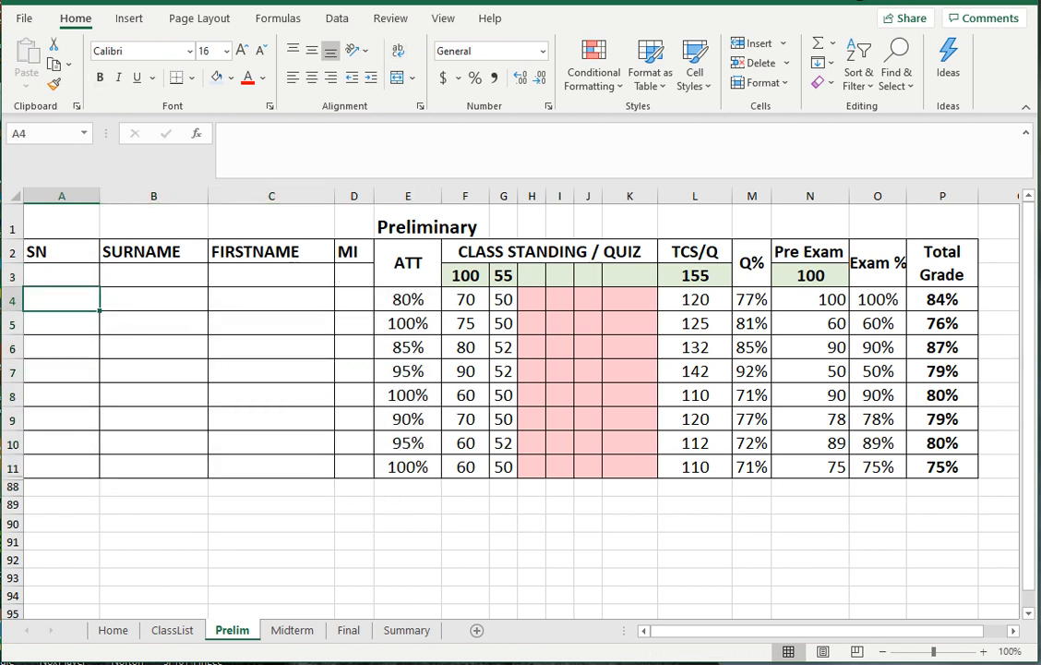
type("=")
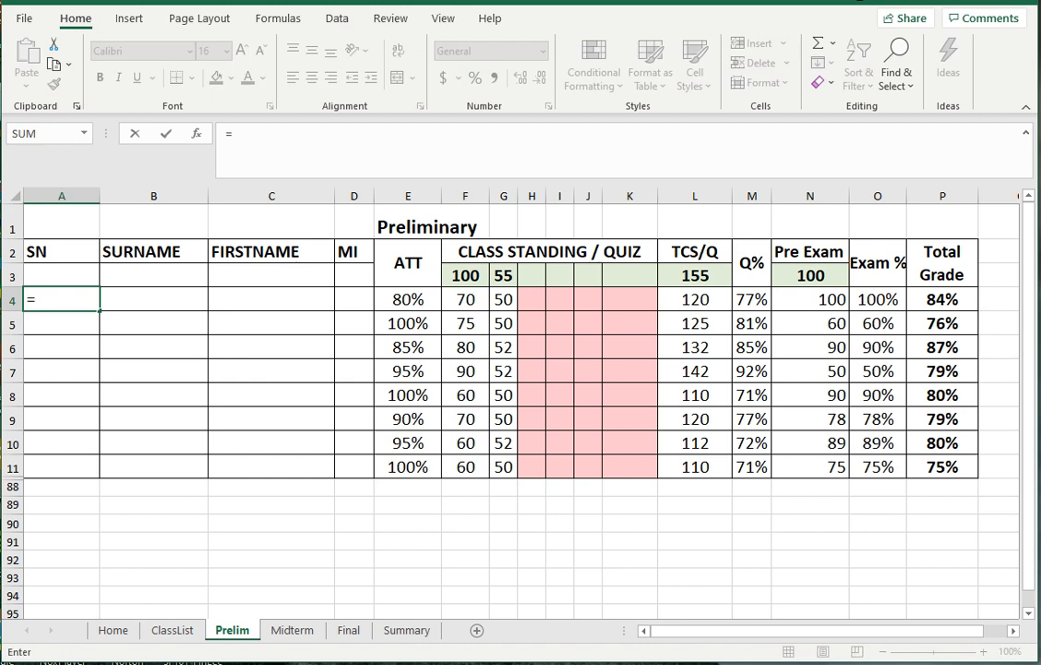
left_click(172, 629)
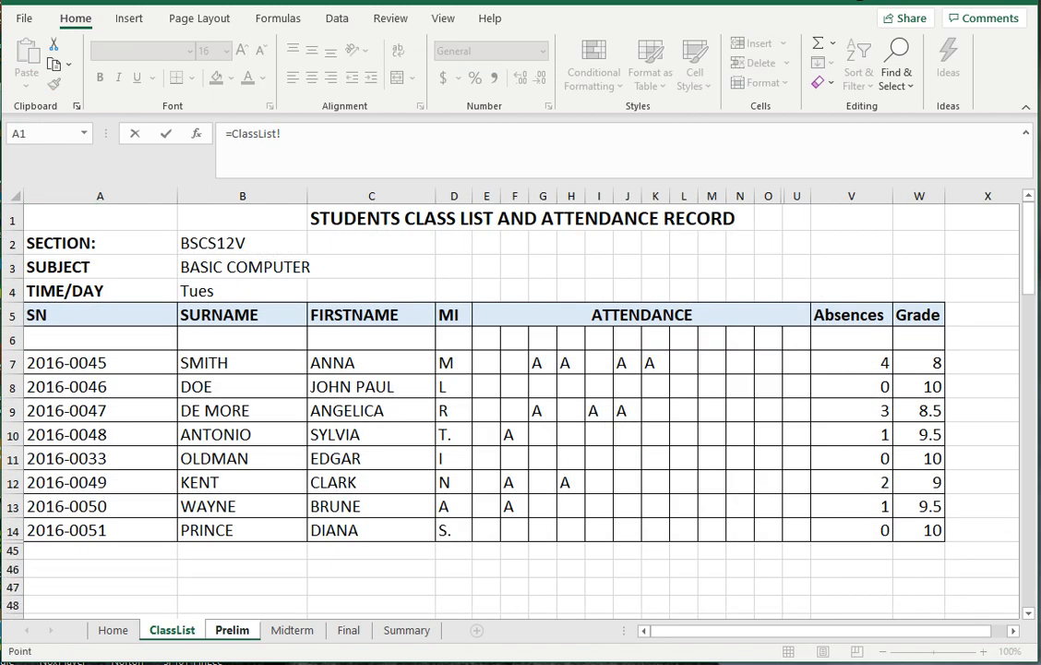
left_click(67, 363)
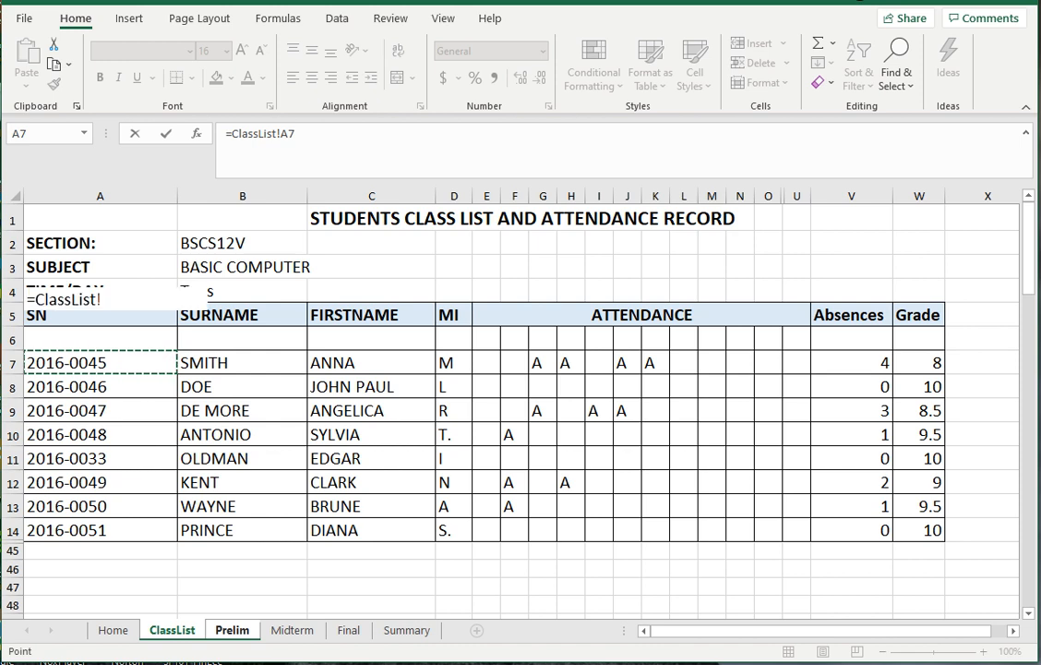
key("Return")
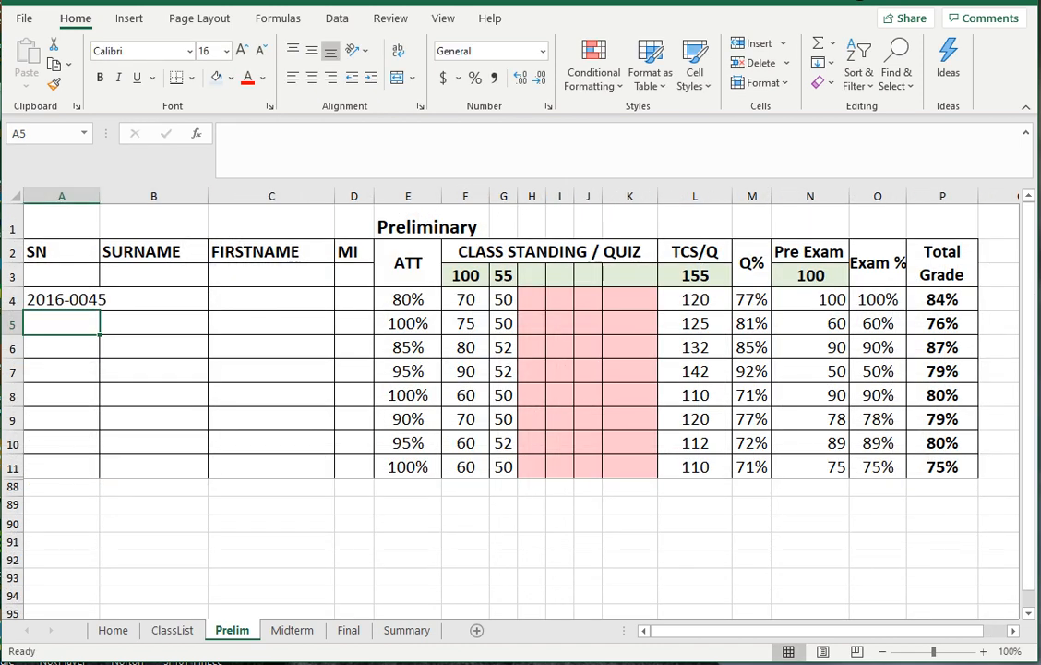
- Widen column A to fit the student number and copy the A4 link formula
left_click_drag(100, 196, 126, 196)
left_click(179, 299)
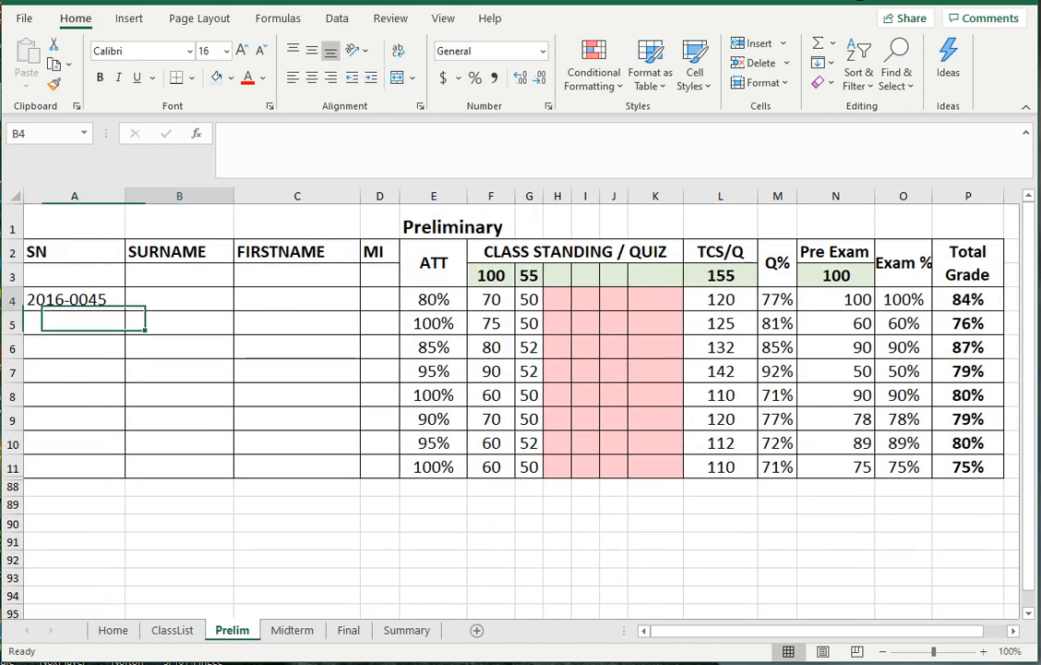
left_click(74, 299)
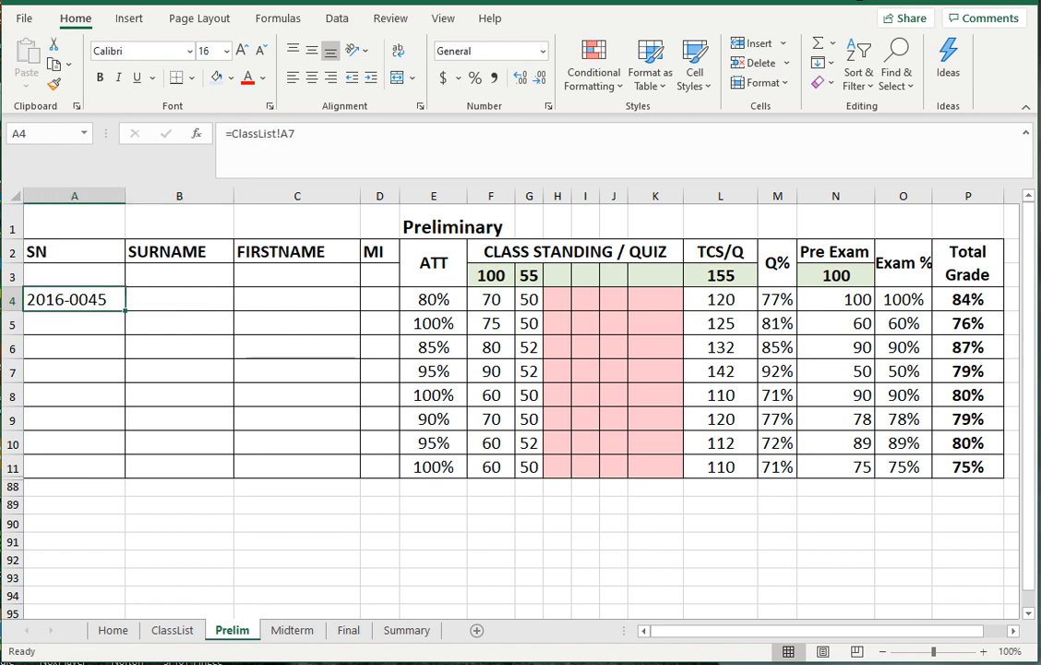
left_click(179, 299)
left_click(74, 300)
left_click(179, 299)
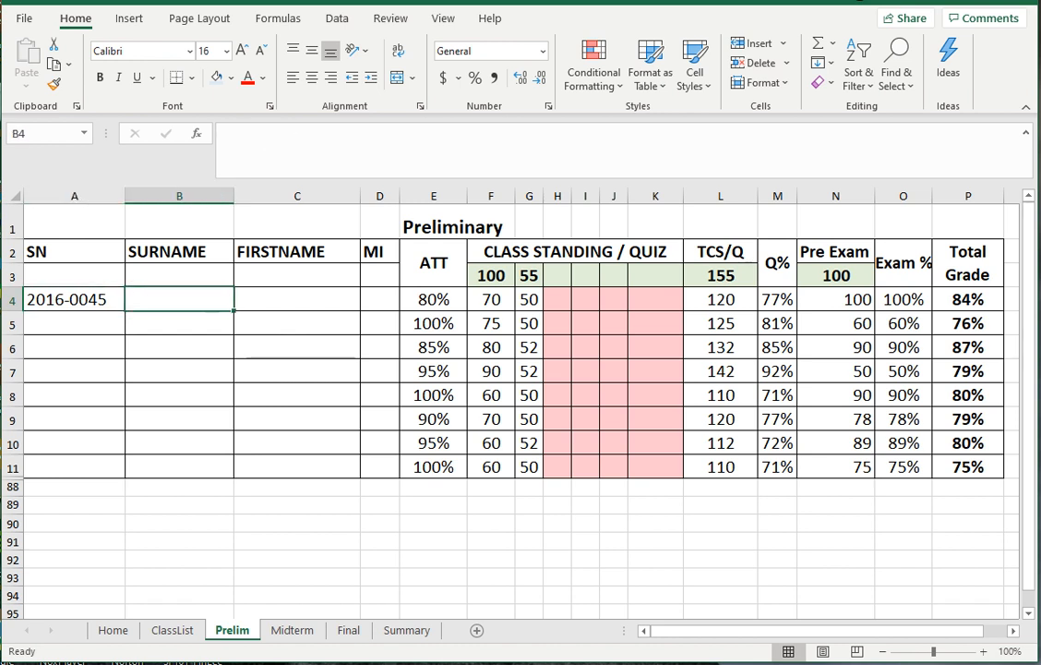
left_click(74, 300)
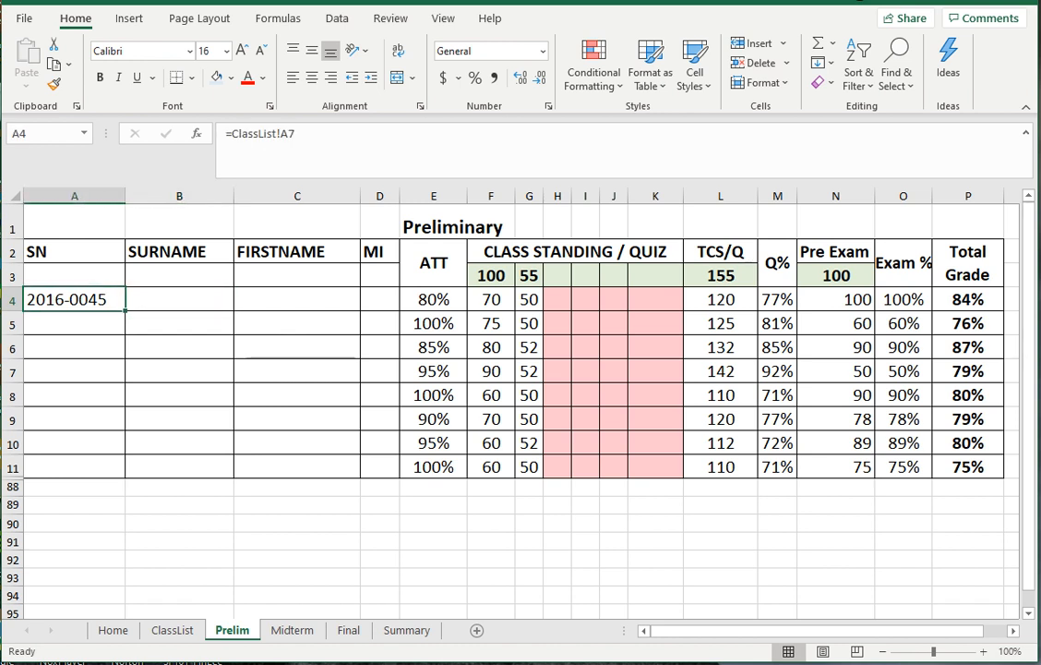
left_click(179, 299)
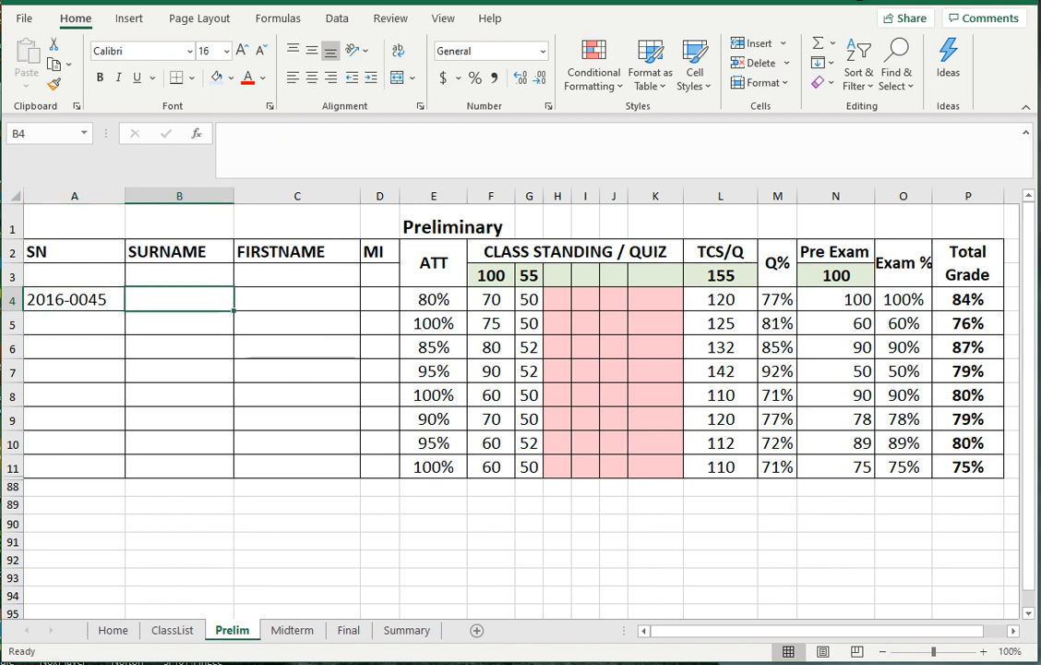
left_click(73, 299)
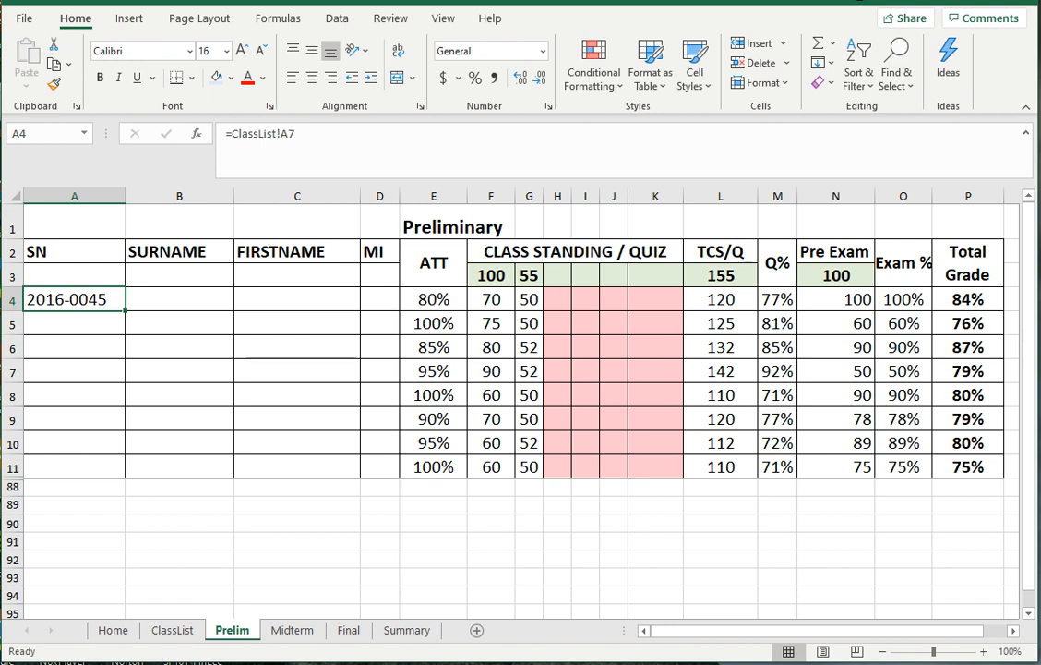
key("ctrl+c")
- Paste the A4 link formula across B4:D4 for the first student's name fields
left_click(179, 299)
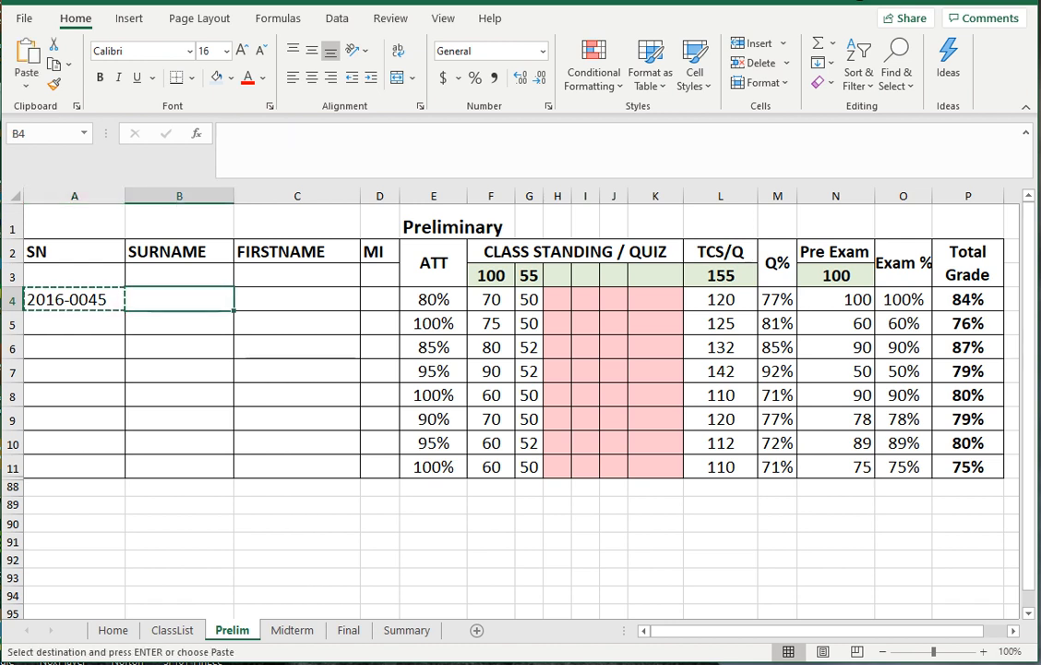
key("shift+Right")
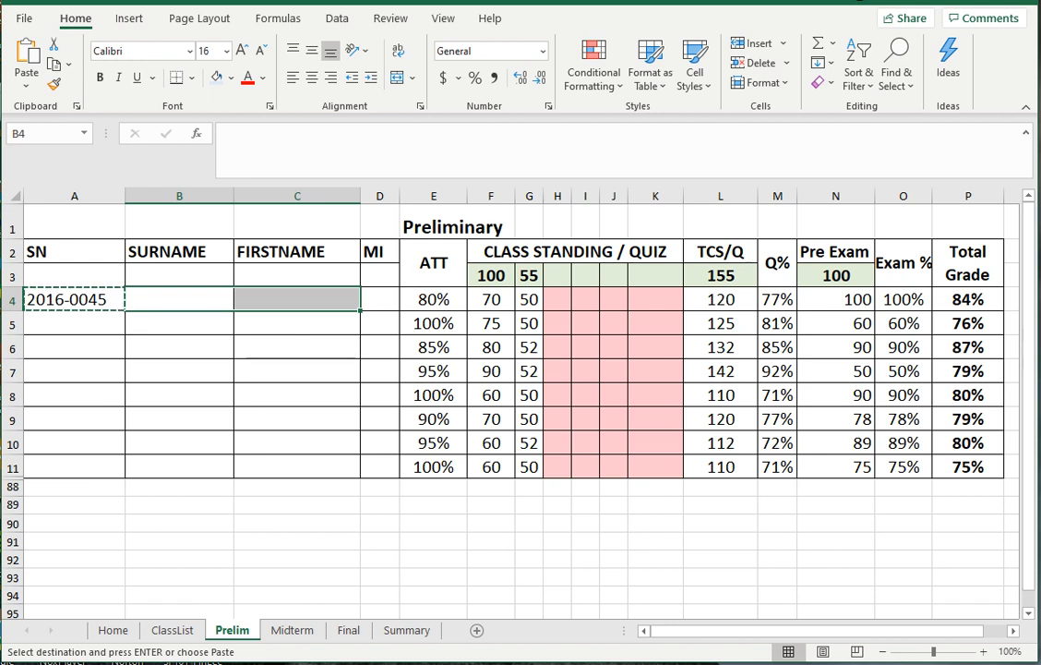
left_click(179, 347)
left_click_drag(179, 299, 379, 299)
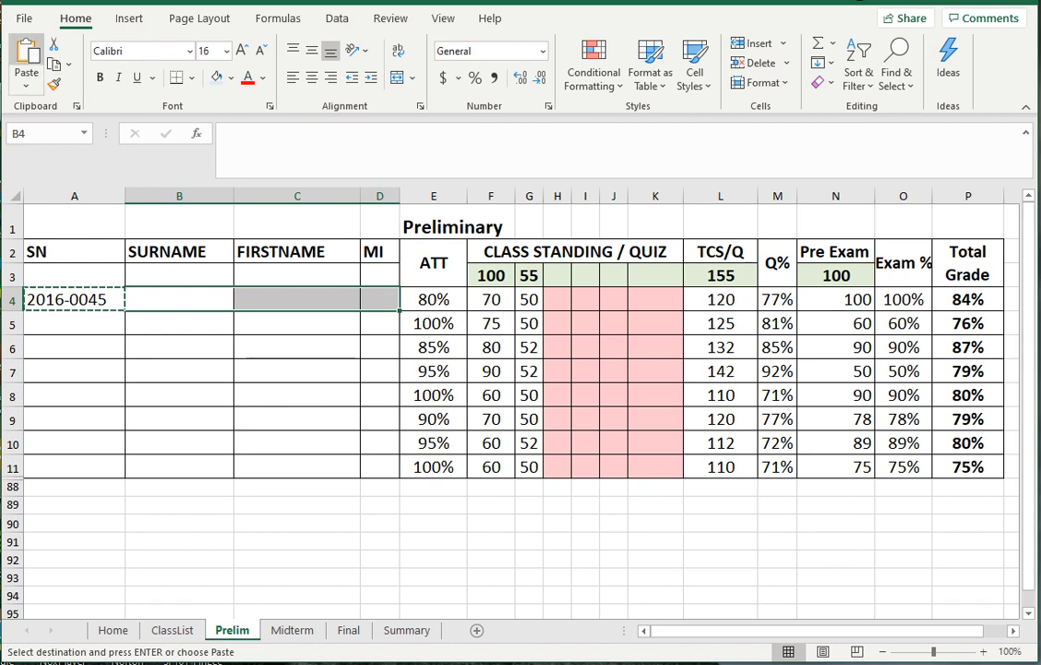
left_click(27, 56)
left_click(297, 371)
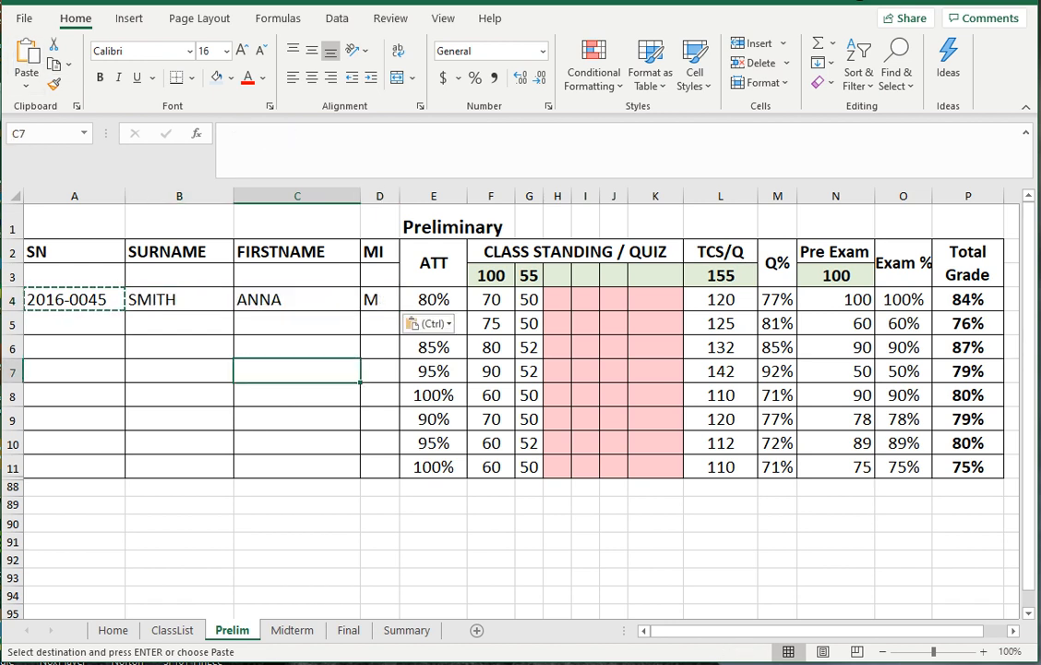
key("Escape")
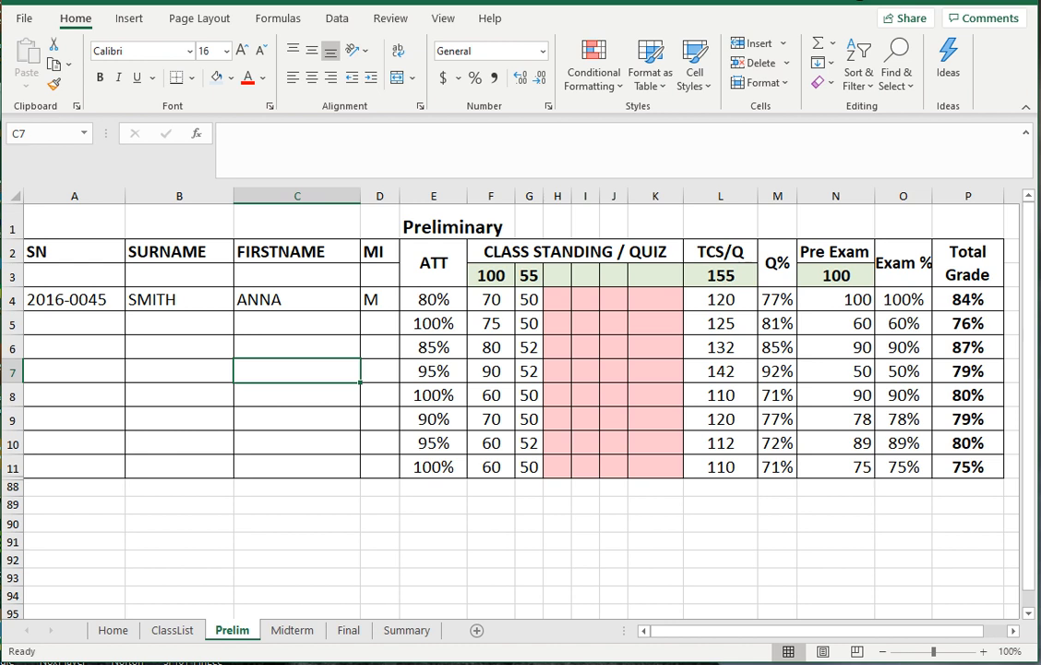
- Copy the linked cells A4:D4 down into A5:D11 for the remaining seven students
left_click(74, 299)
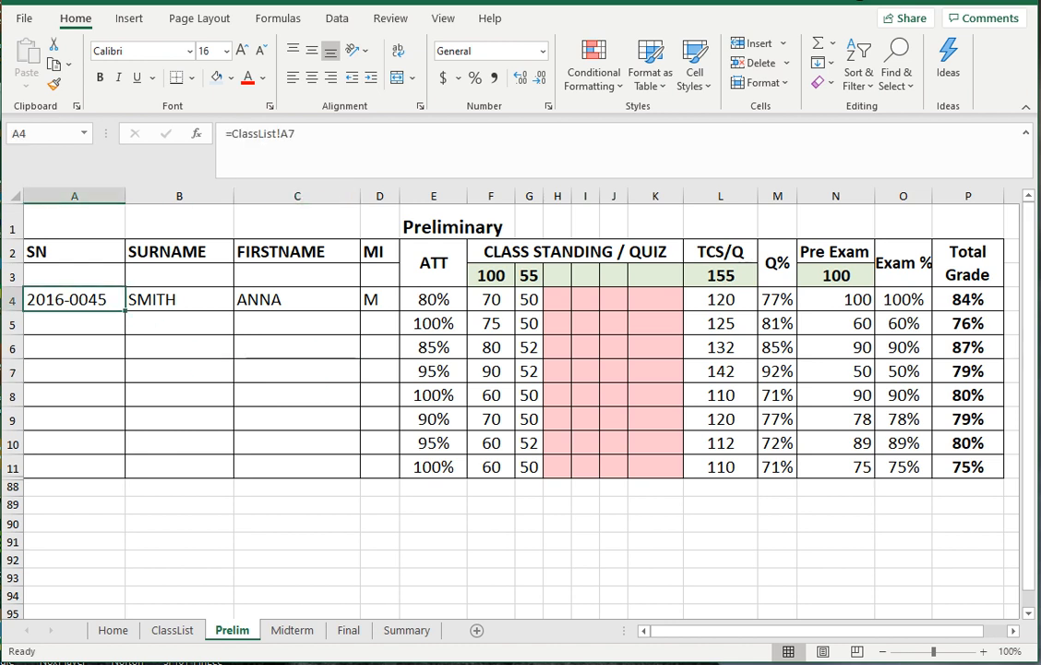
left_click(179, 347)
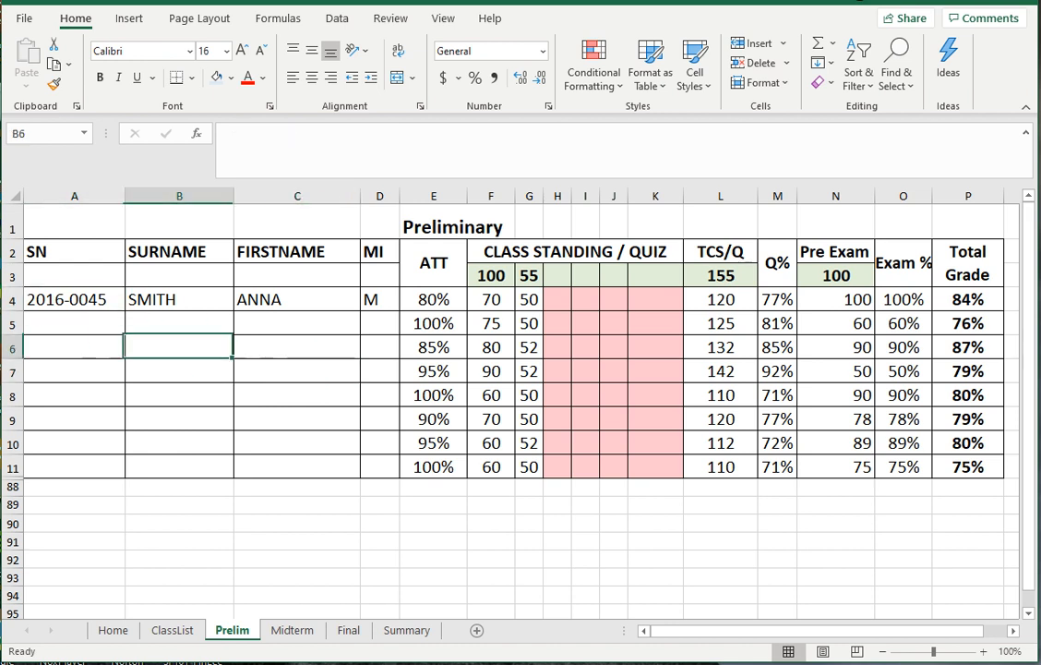
left_click(73, 300)
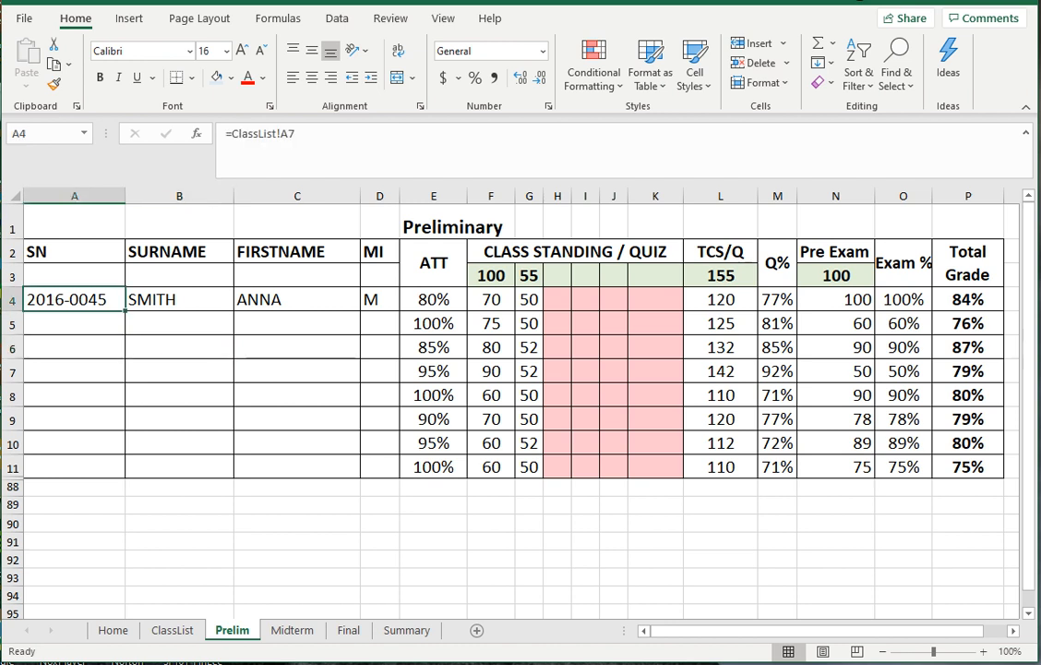
left_click_drag(74, 299, 379, 299)
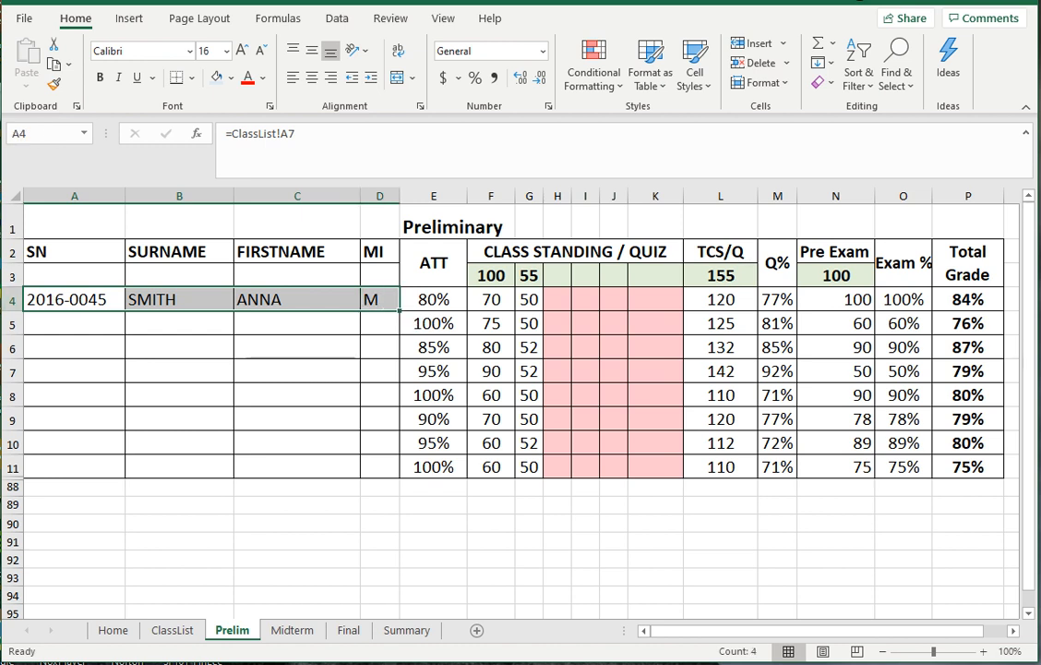
right_click(79, 299)
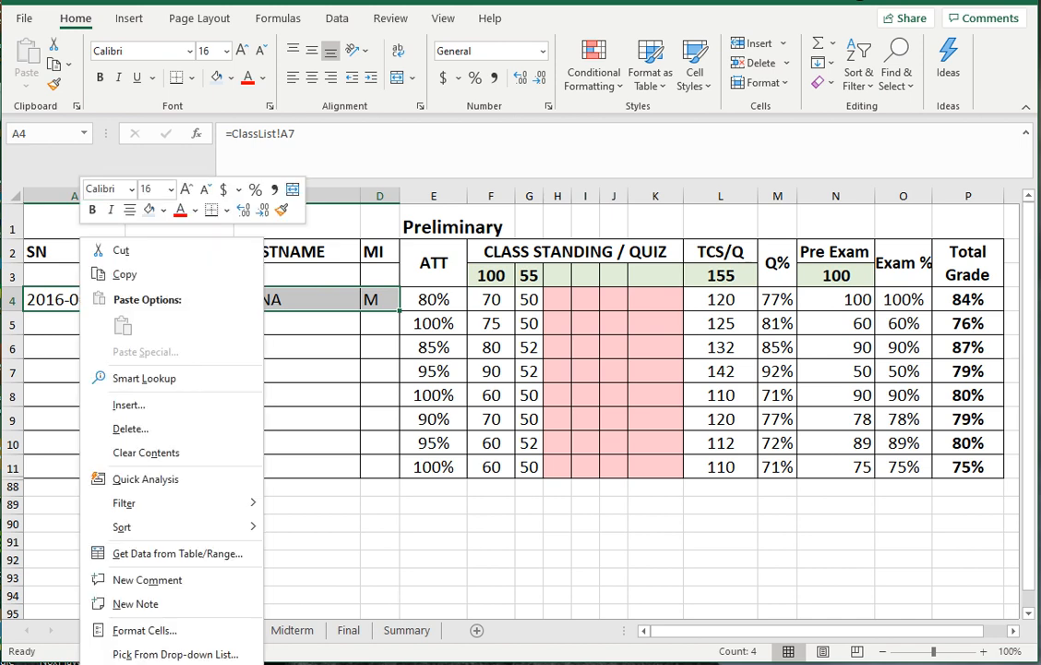
left_click(111, 273)
left_click_drag(55, 324, 379, 466)
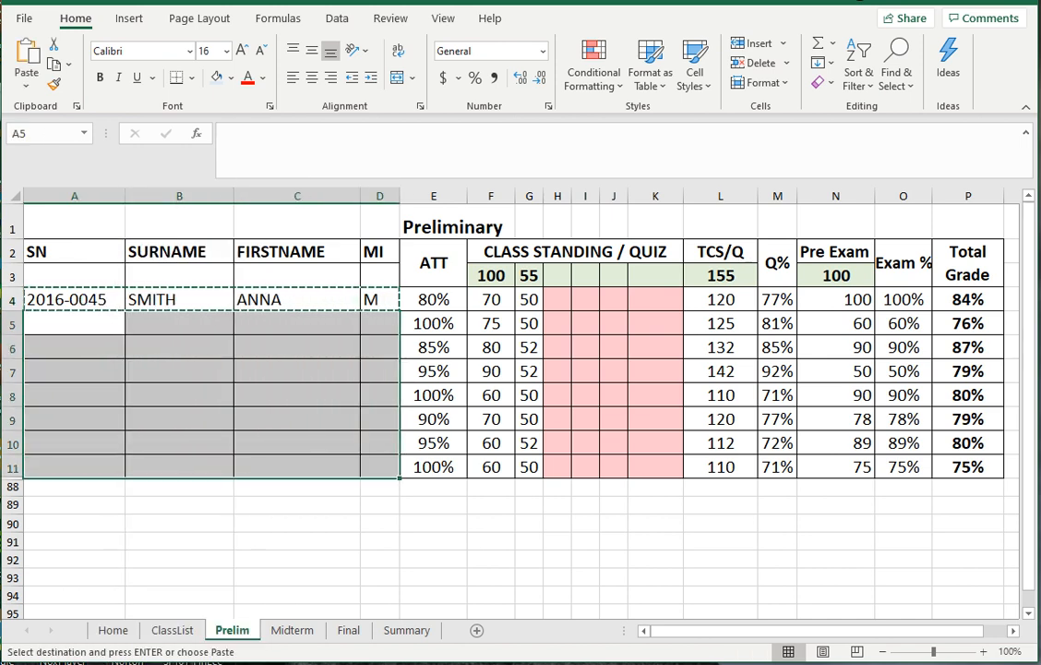
left_click(27, 65)
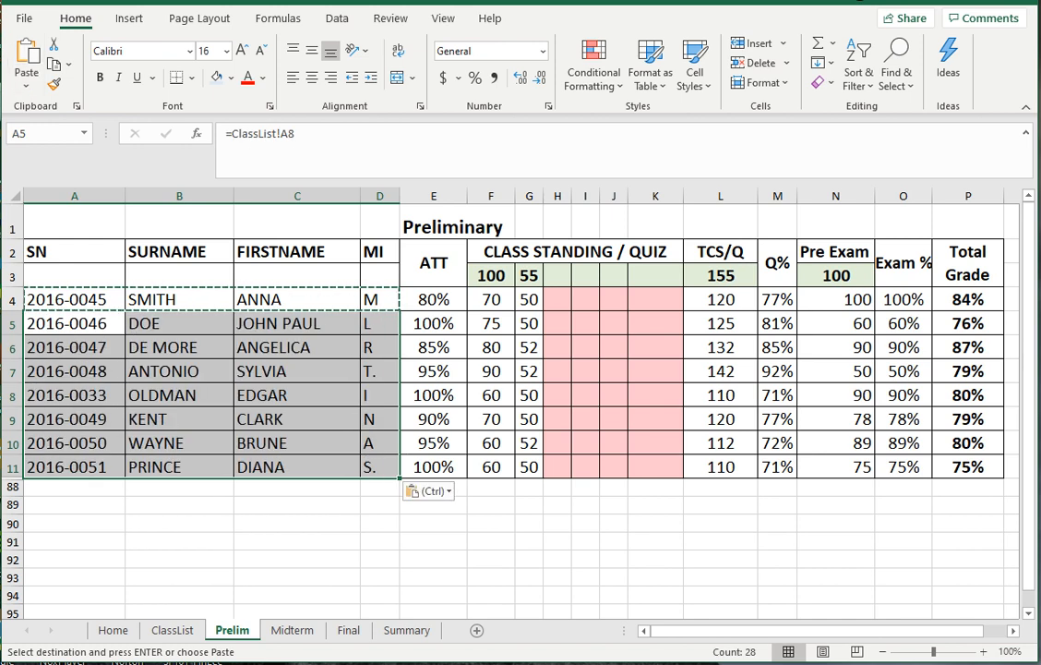
key("Escape")
left_click(297, 542)
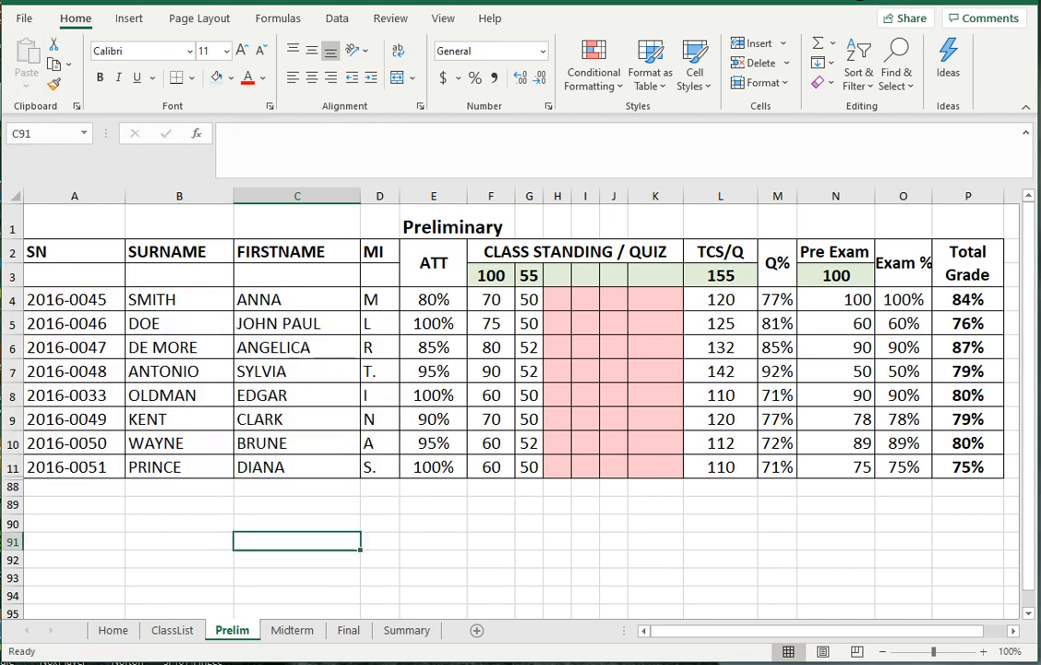
left_click(296, 419)
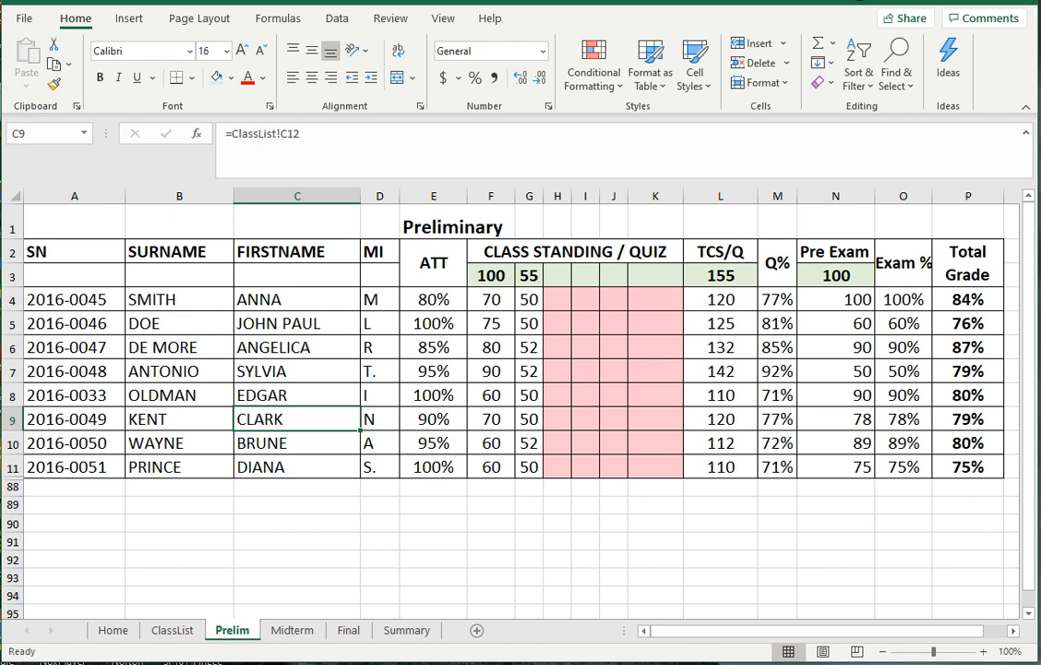
left_click(434, 264)
left_click(433, 300)
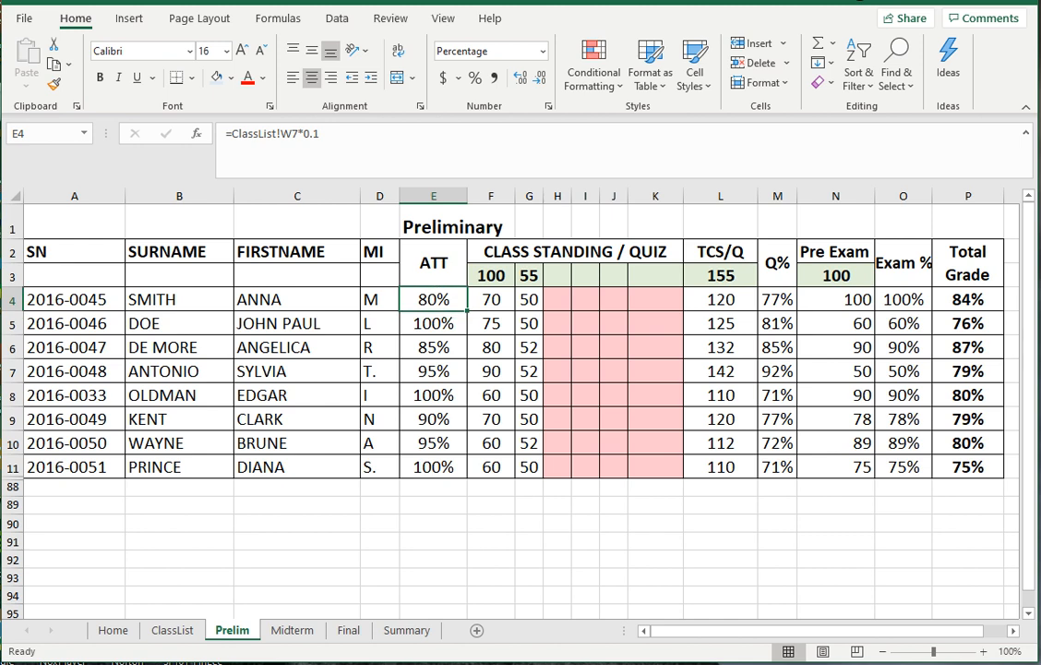
left_click(434, 263)
left_click(434, 299)
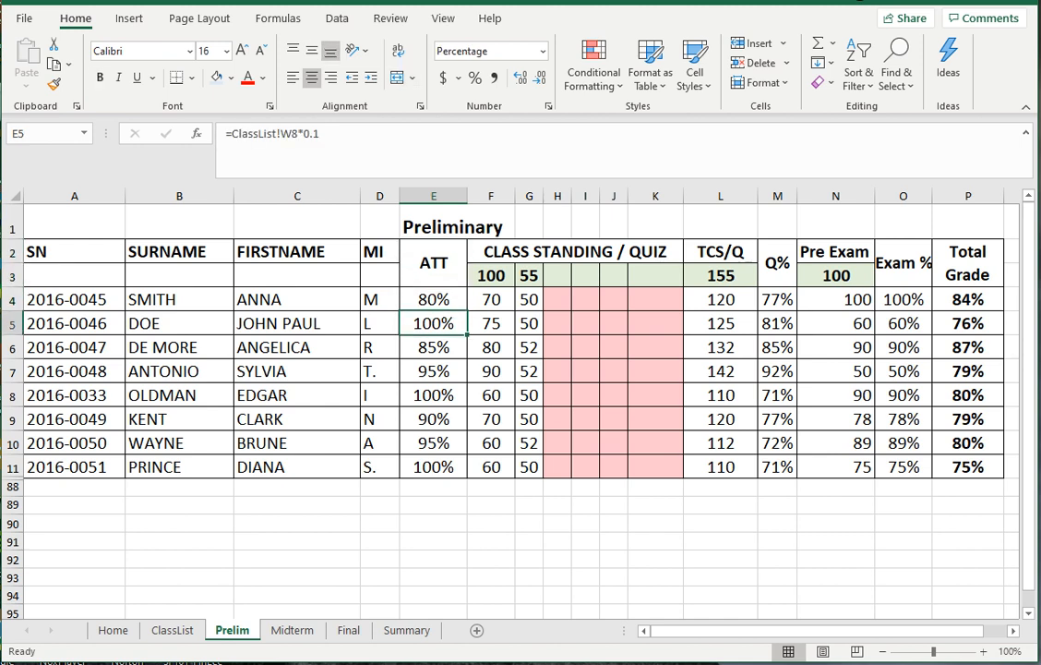
left_click(366, 159)
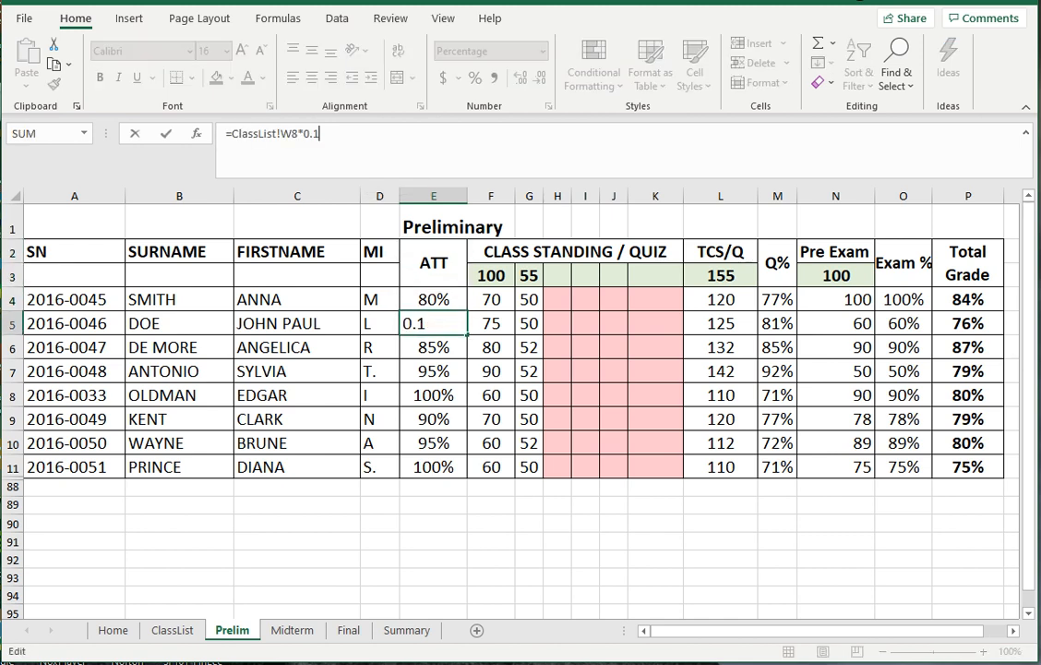
key("Return")
key("Return")
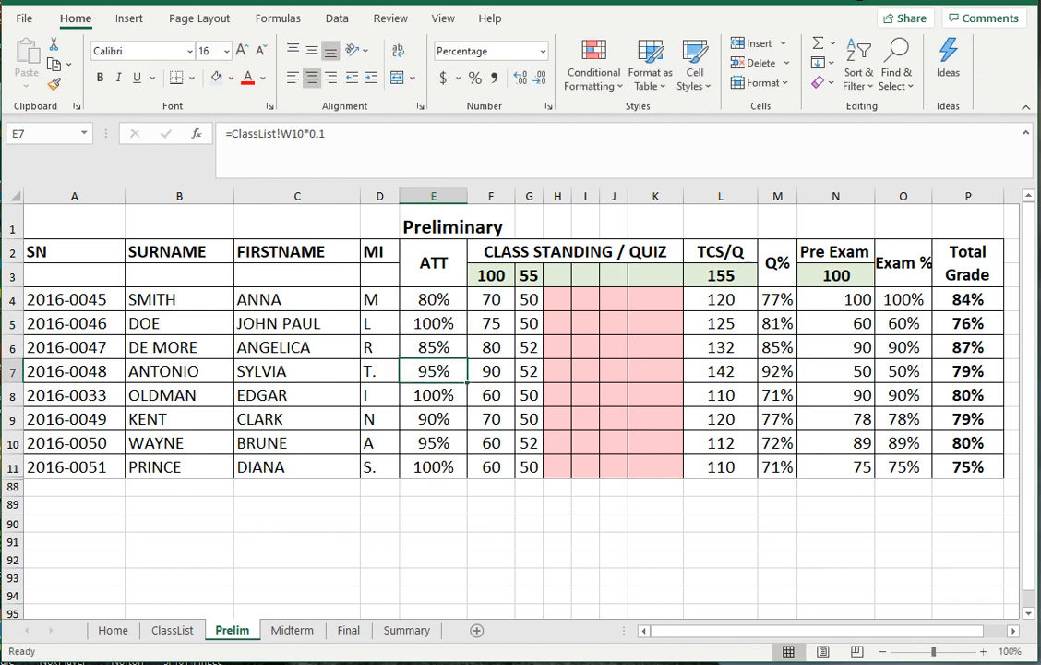
key("Up")
key("Up")
key("Up")
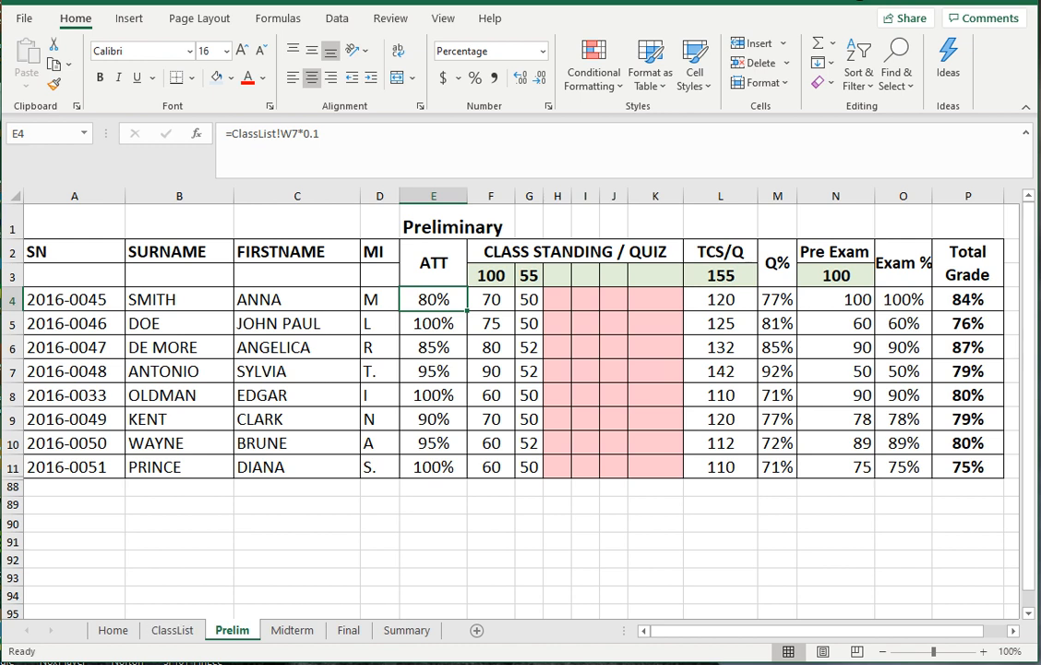
key("Left")
key("Left")
key("Left")
key("shift+Right")
key("shift+Right")
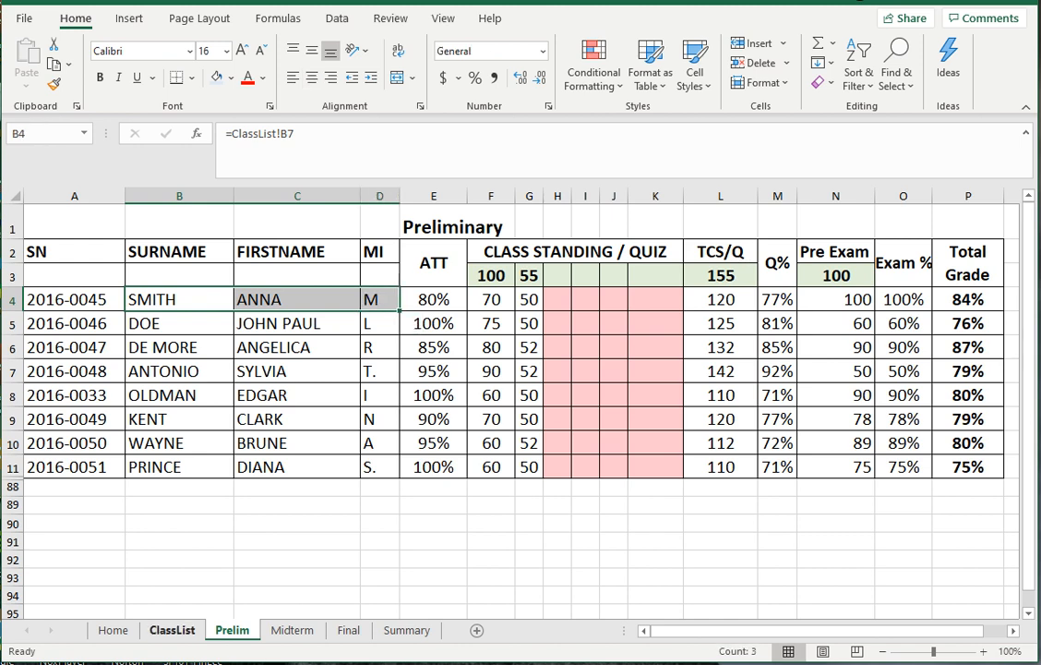
key("ctrl+Page_Up")
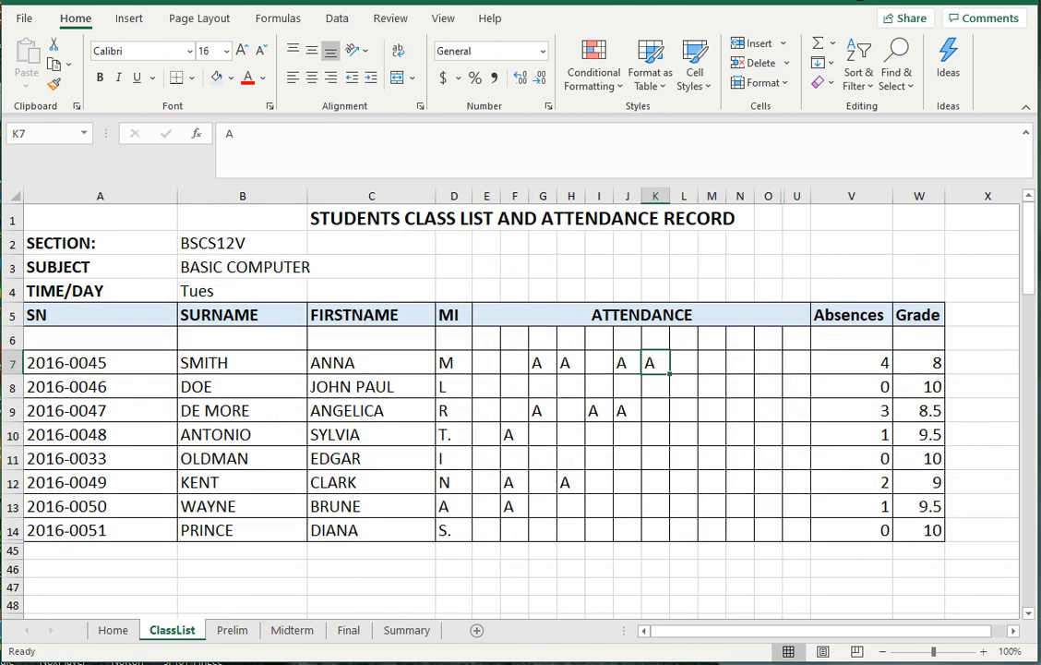
left_click(920, 363)
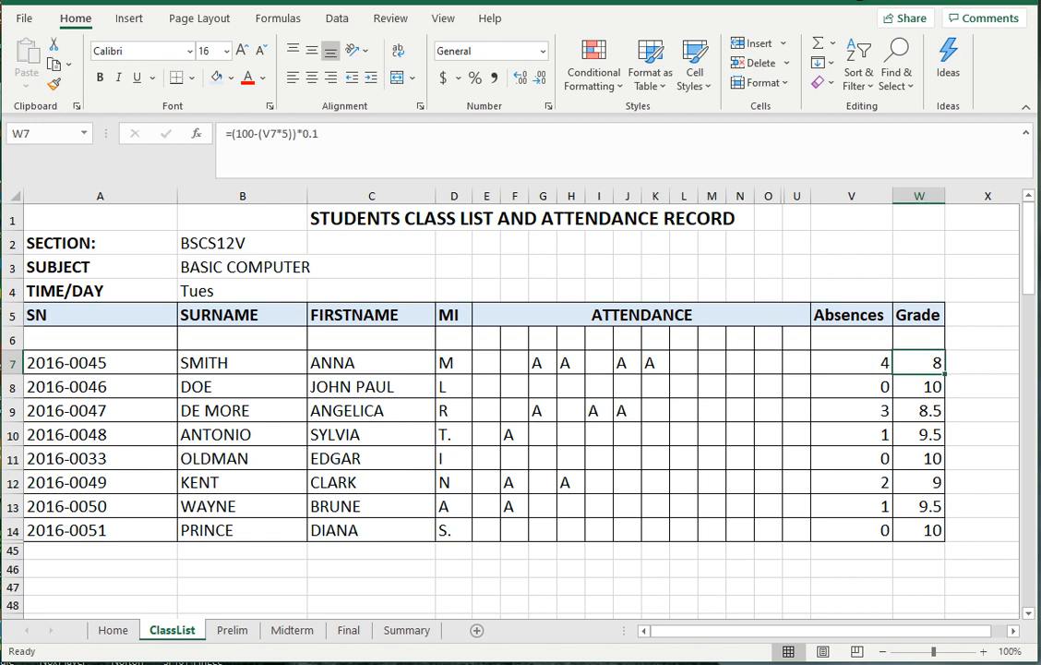
left_click(628, 363)
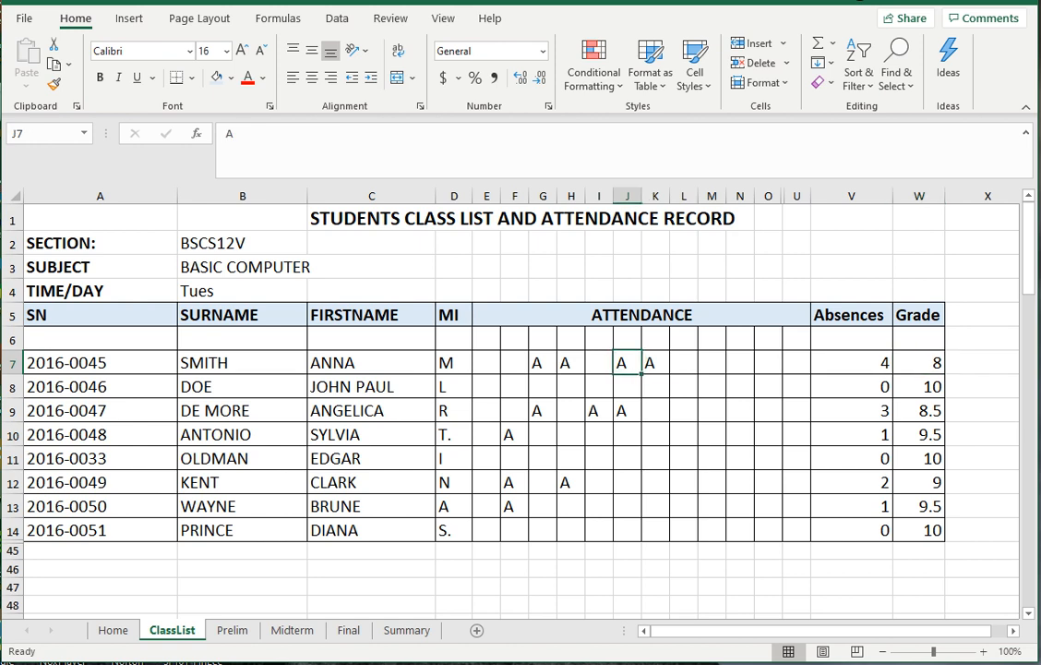
left_click_drag(543, 363, 656, 363)
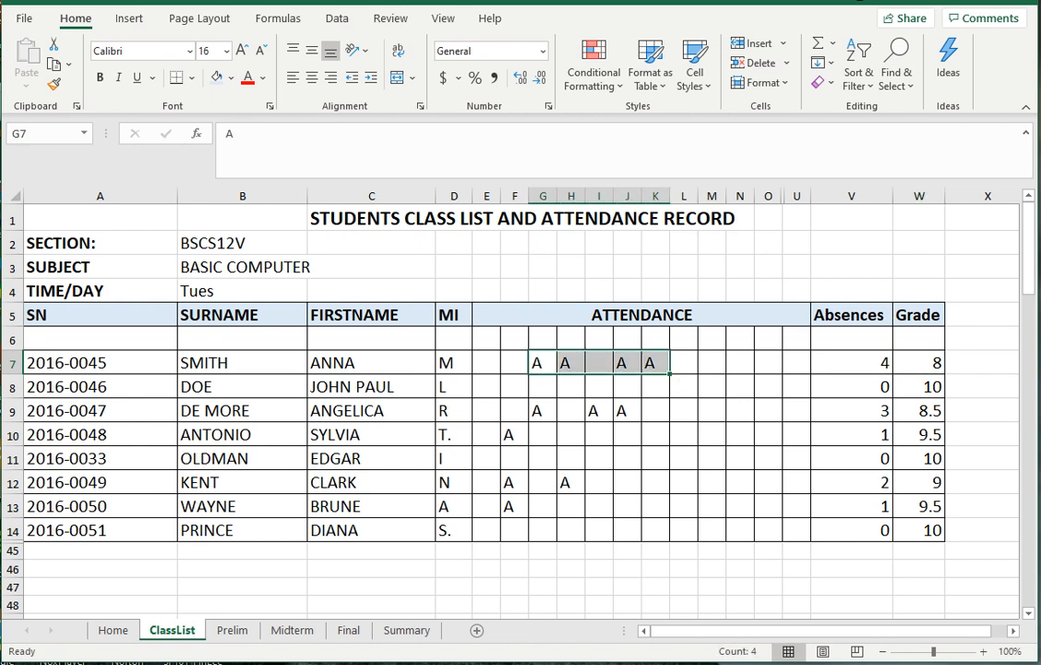
key("ctrl+Page_Down")
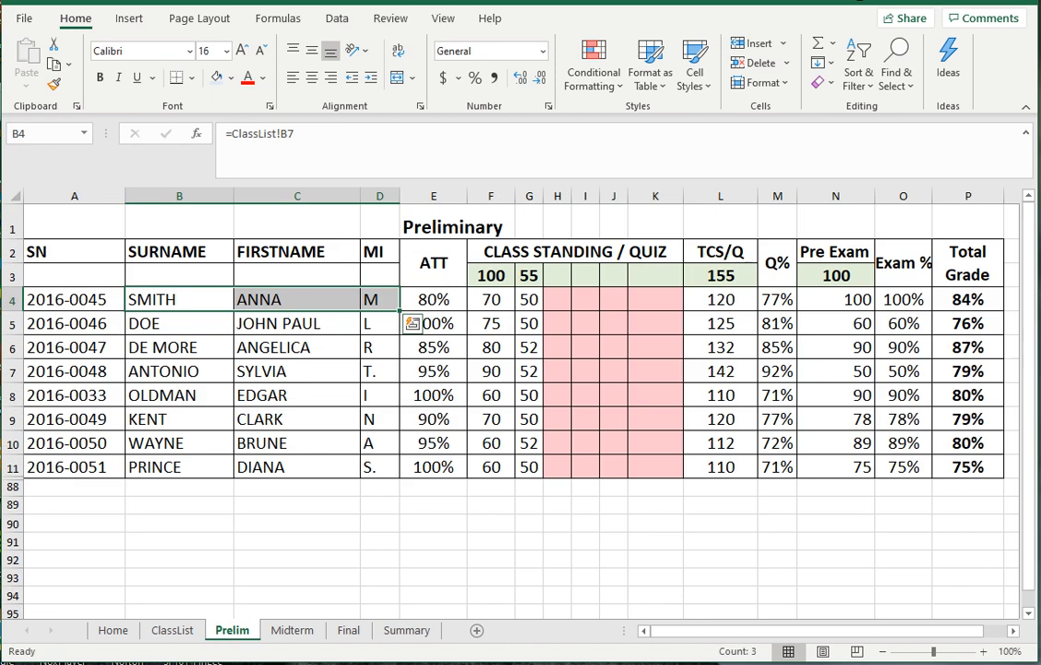
left_click(529, 299)
left_click(491, 275)
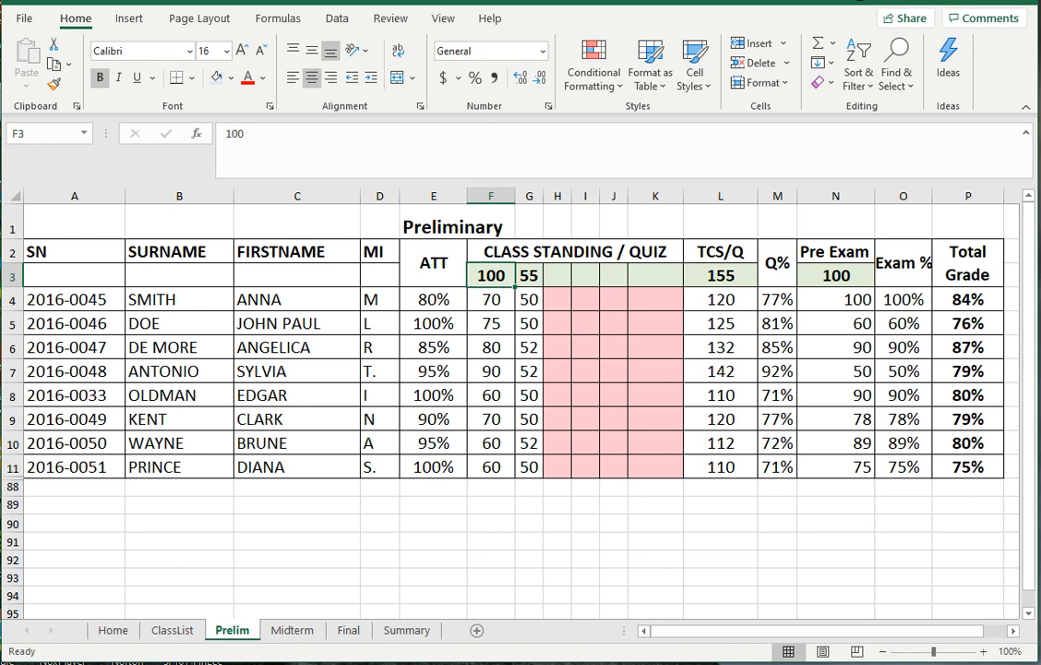
mouse_move(545, 252)
left_mouse_down()
mouse_move(547, 230)
mouse_move(547, 247)
left_mouse_up()
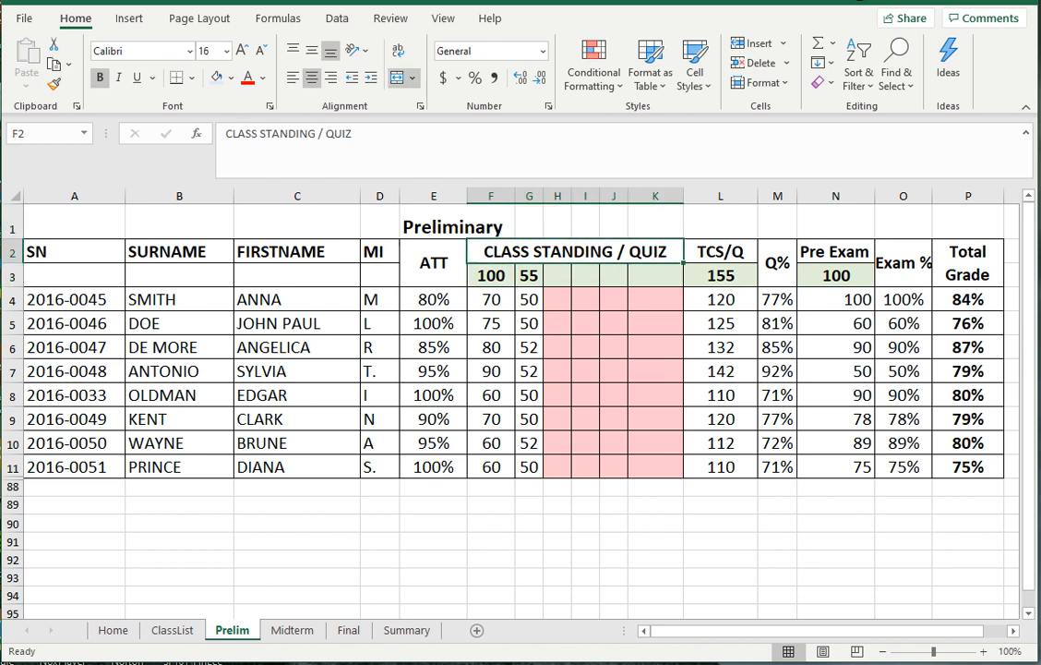
left_click(614, 300)
left_click(491, 275)
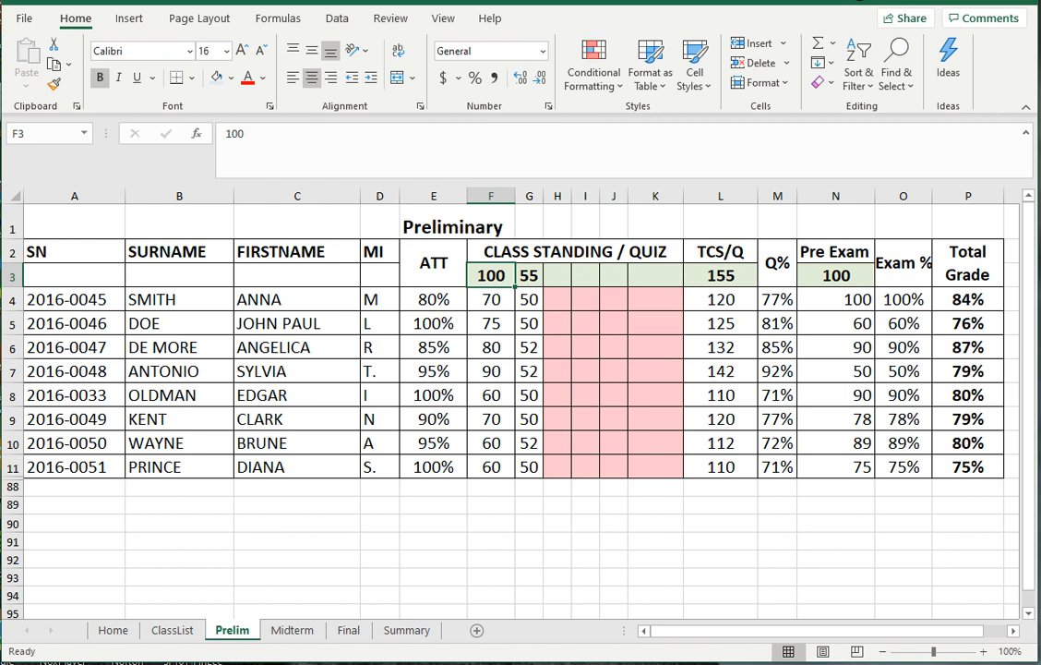
left_click(529, 275)
left_click(491, 275)
left_click_drag(529, 299, 529, 443)
left_click(491, 275)
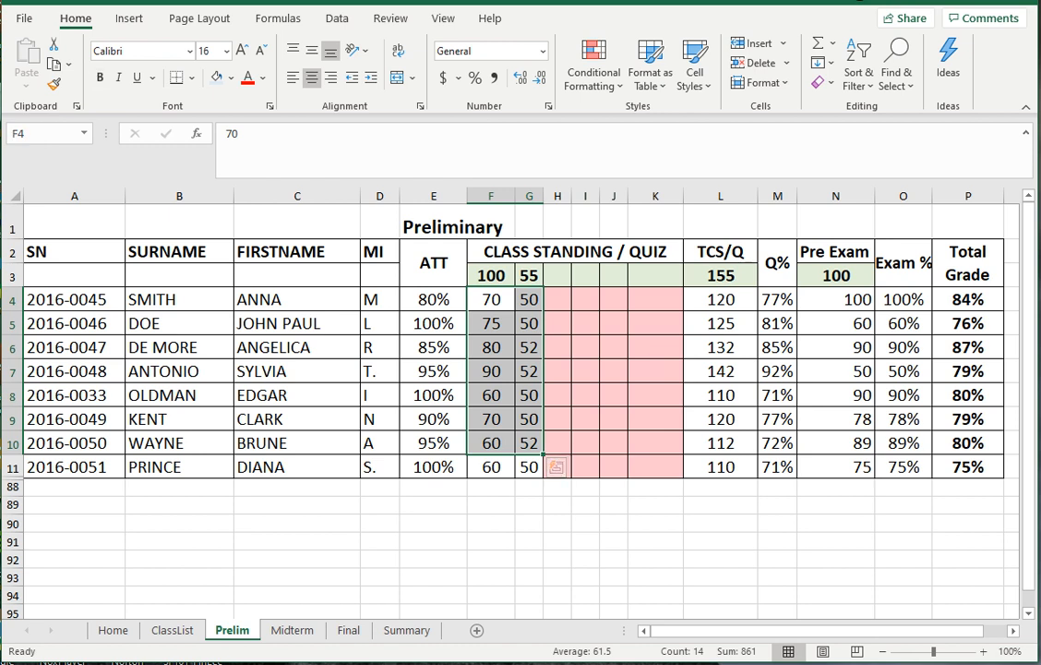
left_click(491, 275)
left_click_drag(491, 275, 529, 275)
left_click(491, 276)
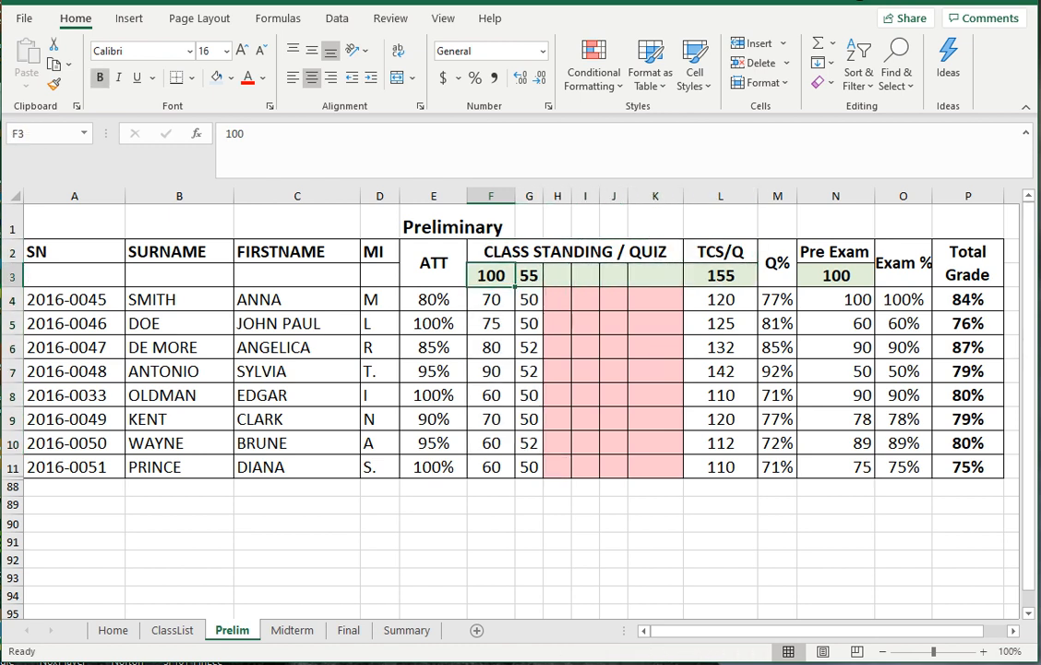
key("Right")
key("Right")
key("Left")
key("Left")
key("Left")
key("Right")
key("Right")
key("Left")
key("Right")
key("Left")
key("Left")
key("Right")
key("Right")
key("Left")
key("Right")
key("Right")
key("Right")
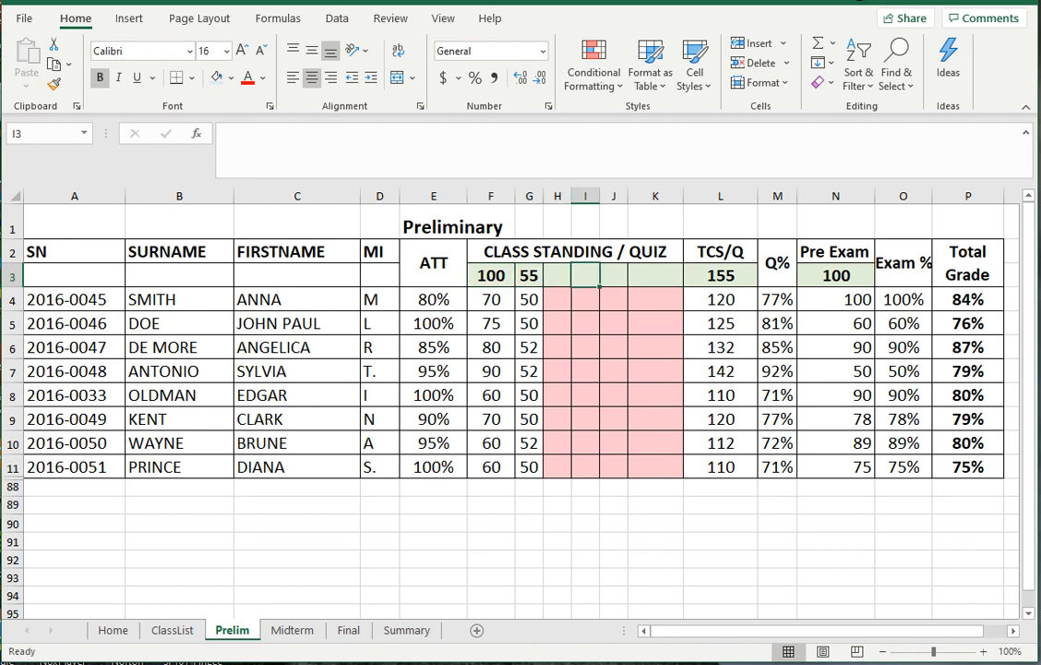
key("Left")
key("Left")
key("Left")
key("Right")
key("Right")
key("Right")
key("Right")
key("Right")
key("Right")
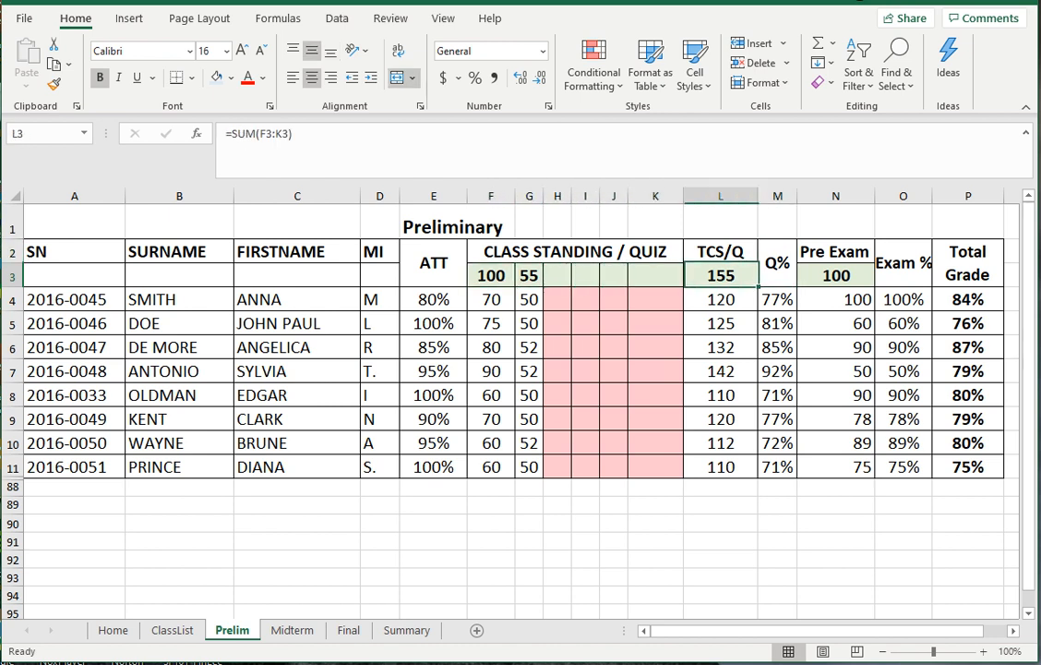
key("Left")
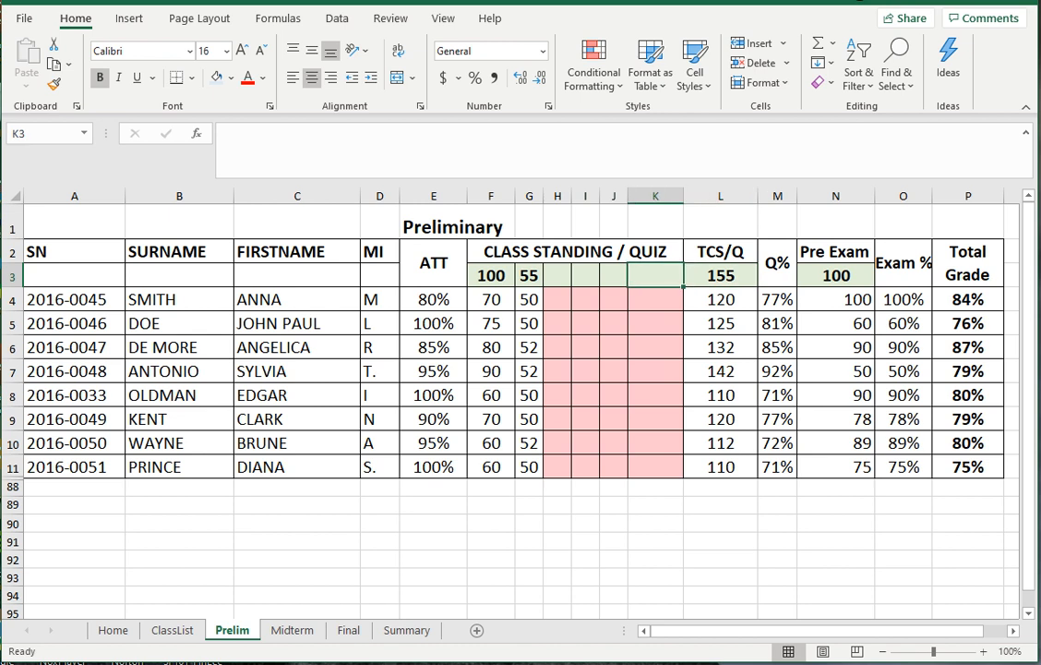
key("Right")
key("Up")
key("Down")
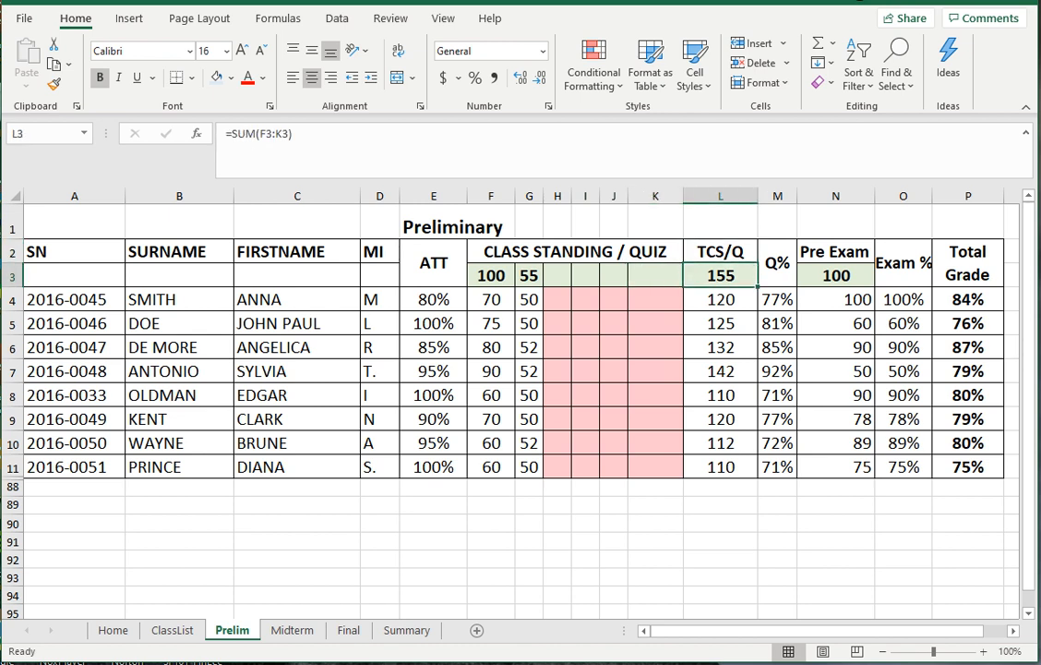
key("Left")
key("Left")
key("Left")
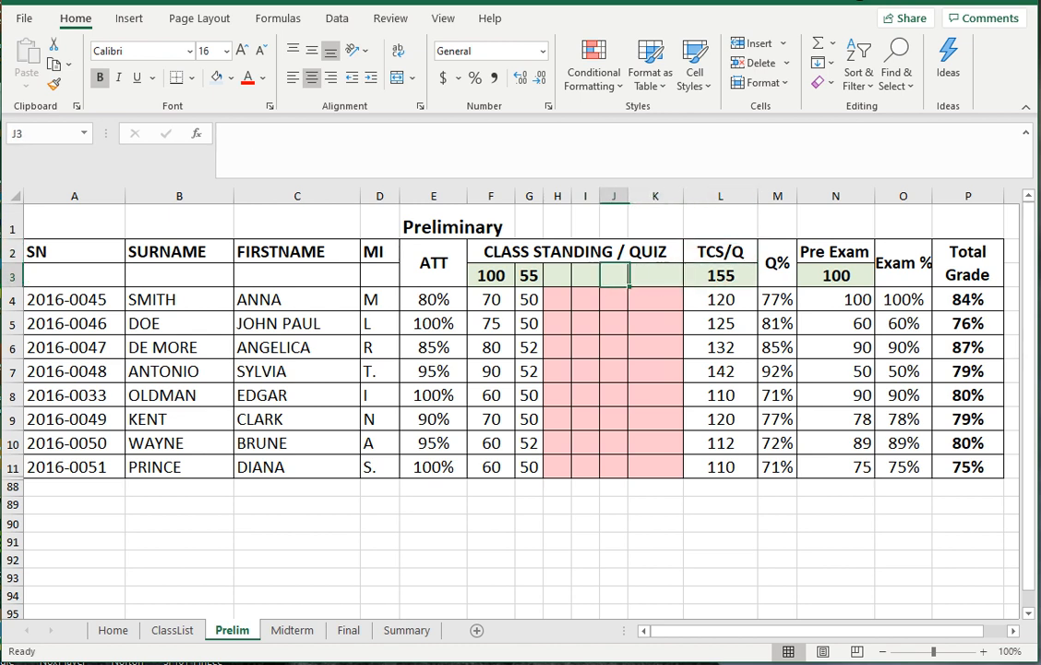
key("Right")
key("Right")
key("Right")
key("Right")
key("Left")
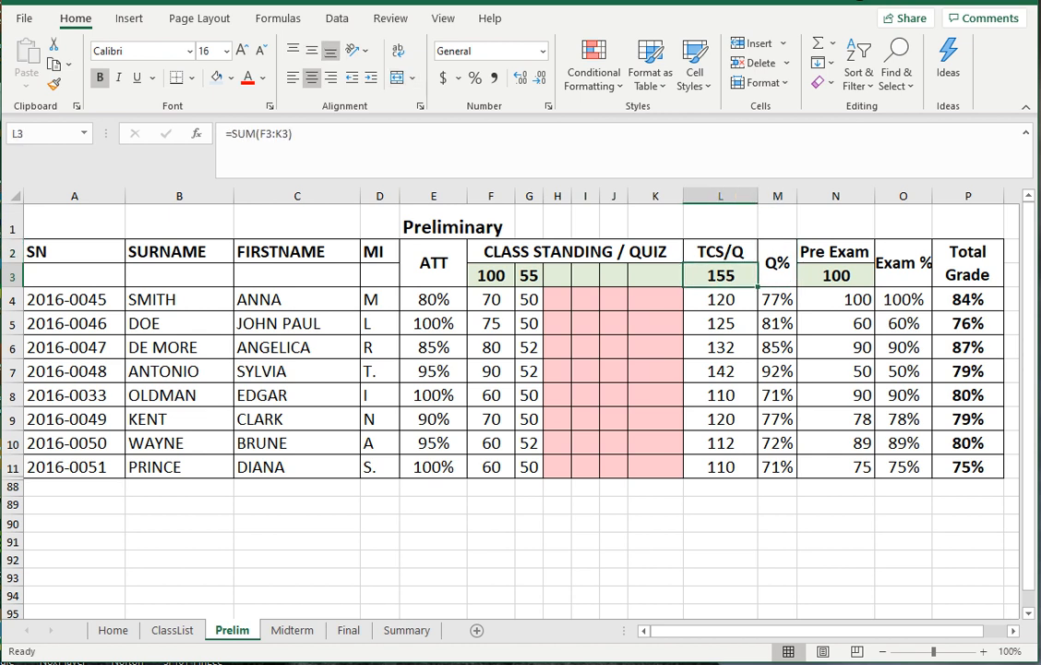
left_click_drag(226, 134, 293, 135)
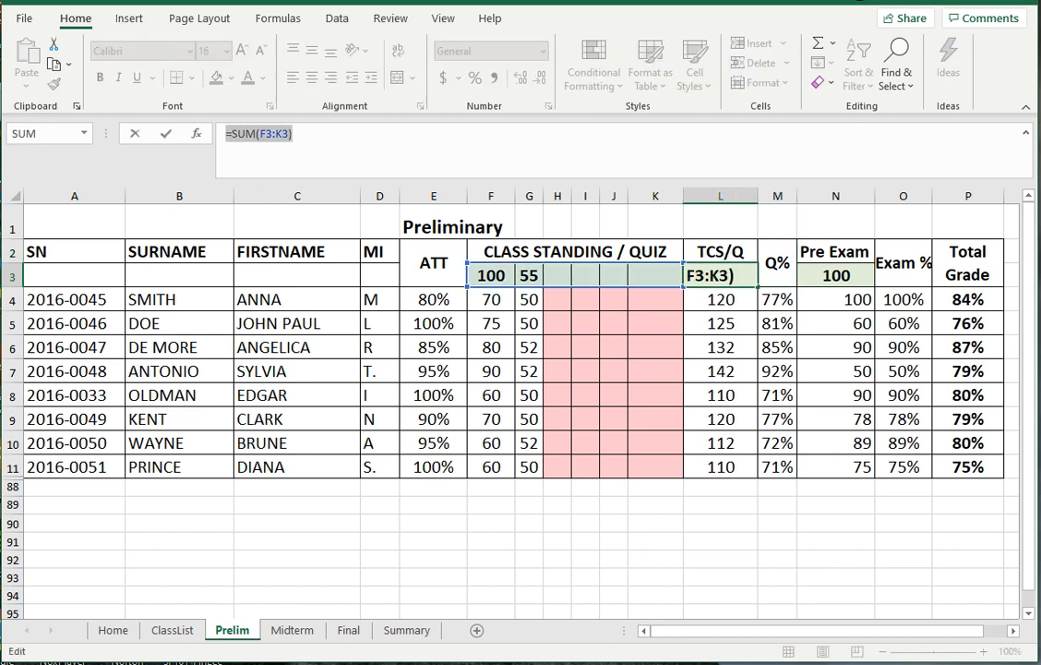
left_click(585, 371)
key("Escape")
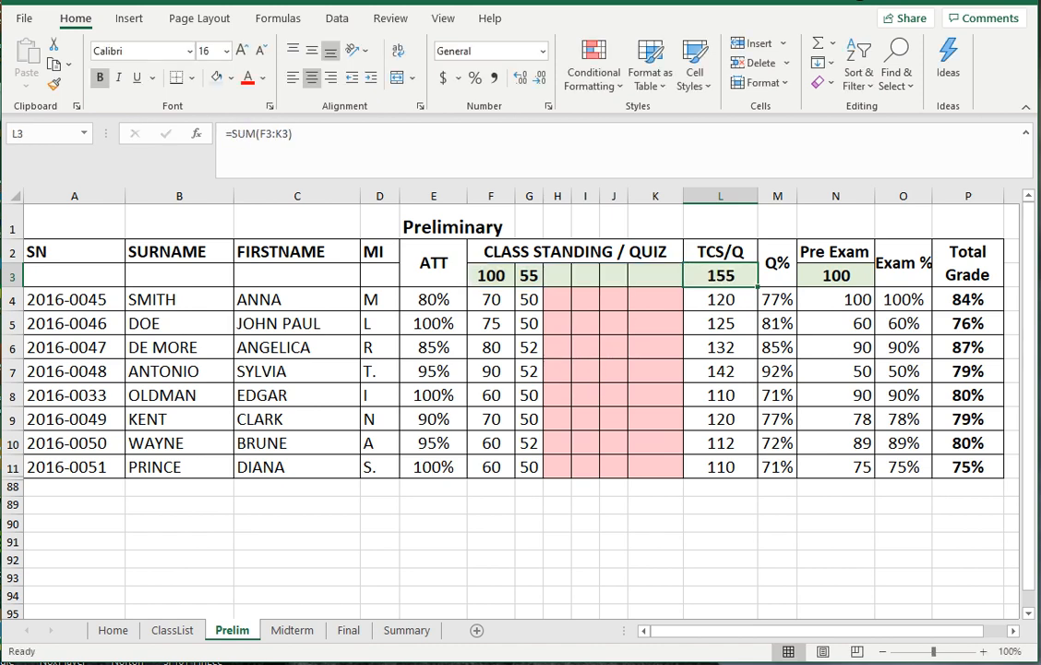
left_click(614, 299)
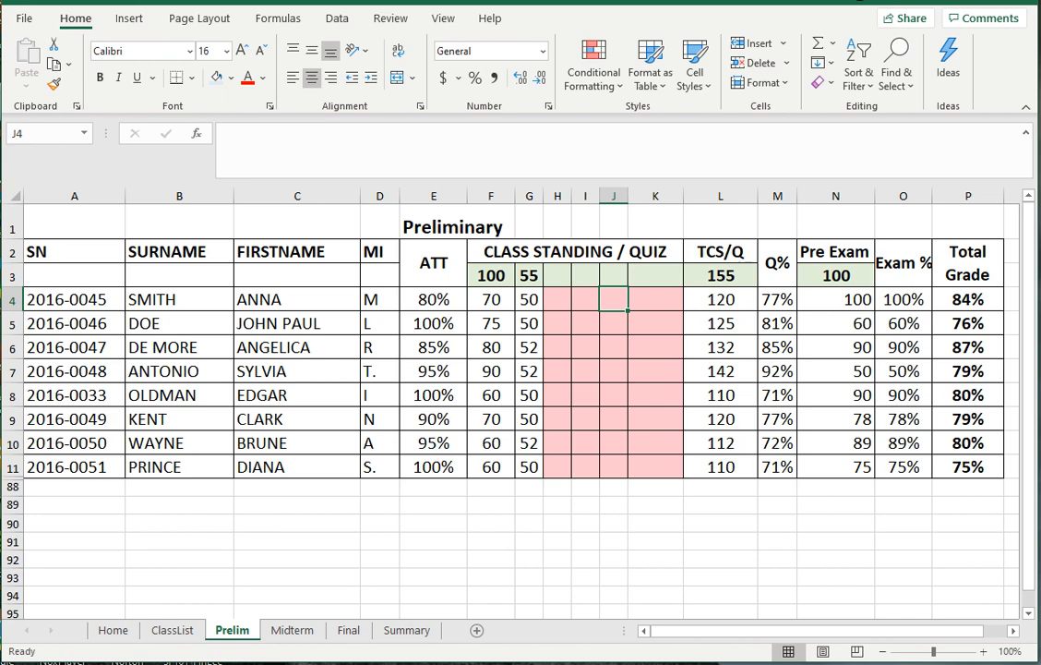
scroll(508, 369, "down", 1)
scroll(507, 369, "up", 1)
left_click(777, 299)
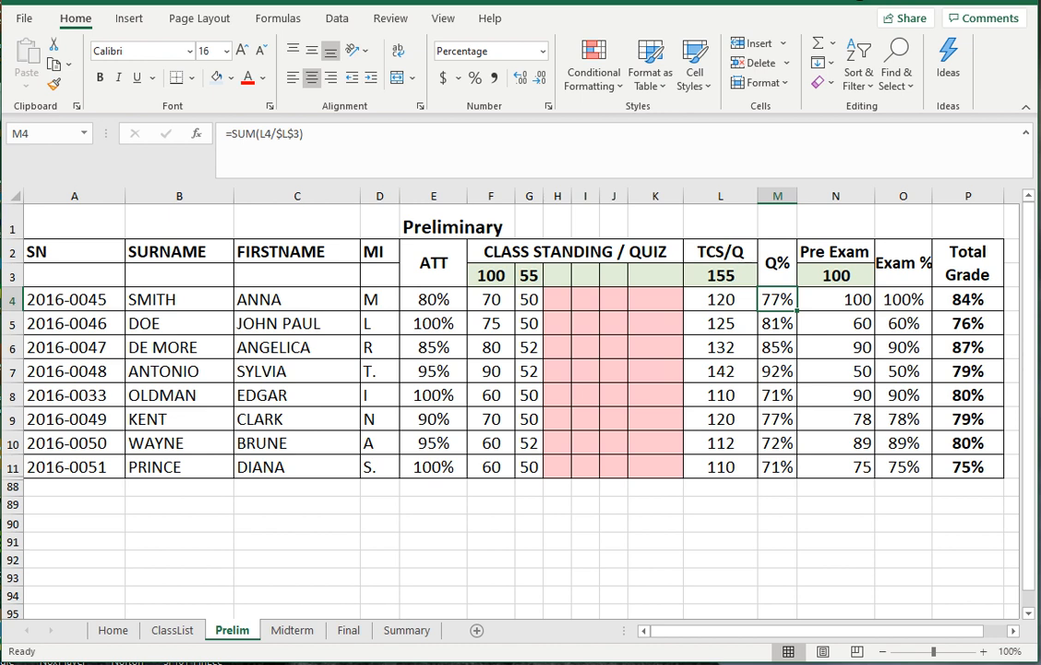
left_click_drag(300, 134, 276, 135)
left_click(721, 372)
key("Escape")
left_click(777, 443)
left_click(777, 299)
left_click(306, 134)
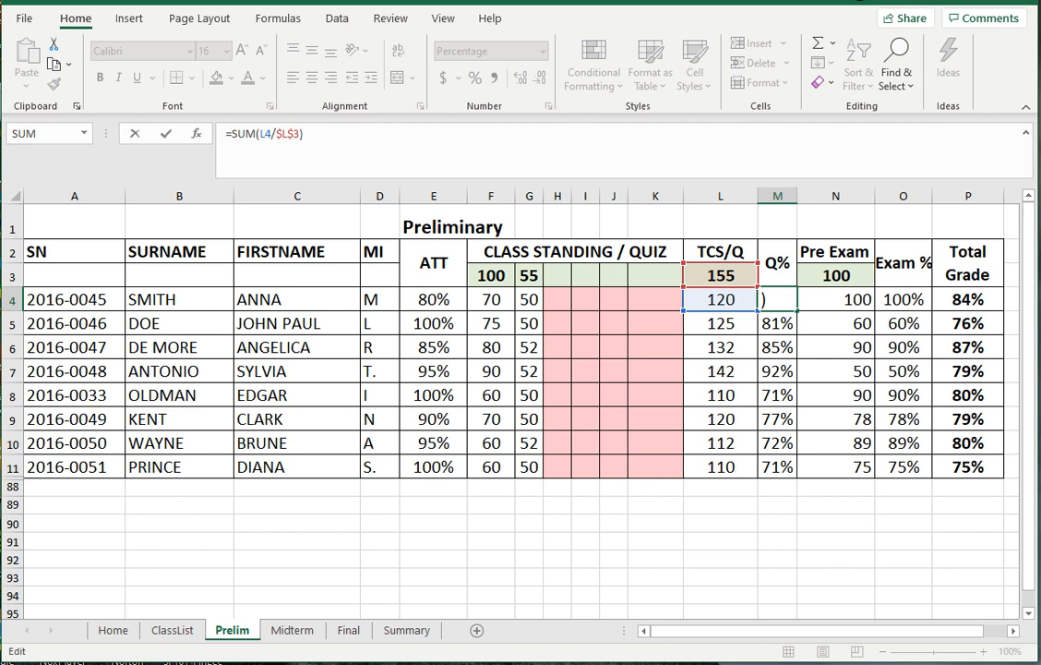
left_click(721, 347)
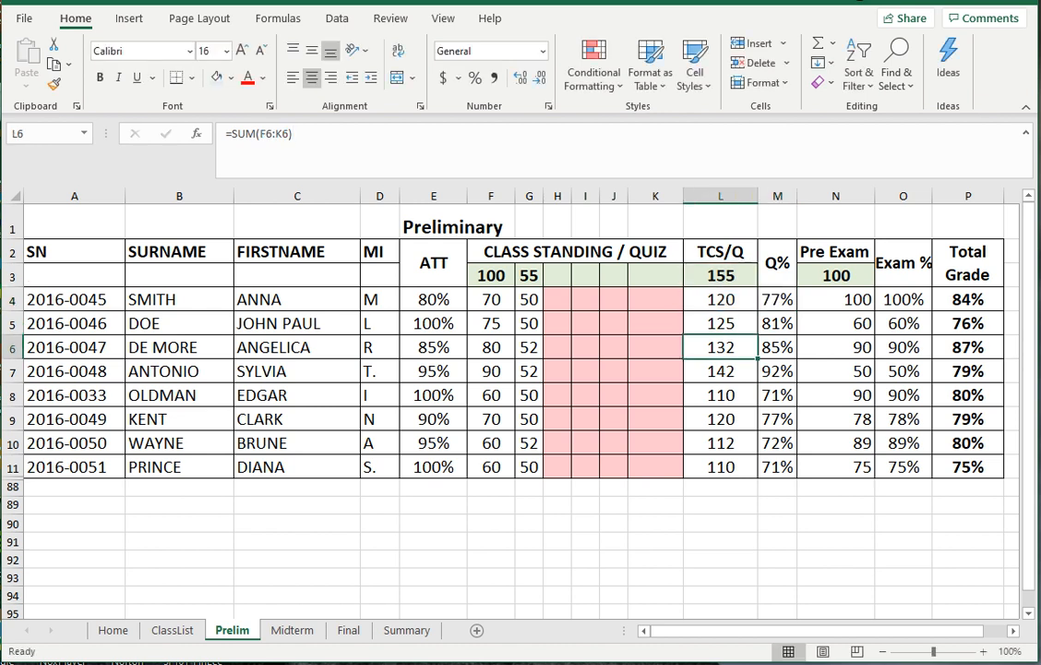
left_click(777, 560)
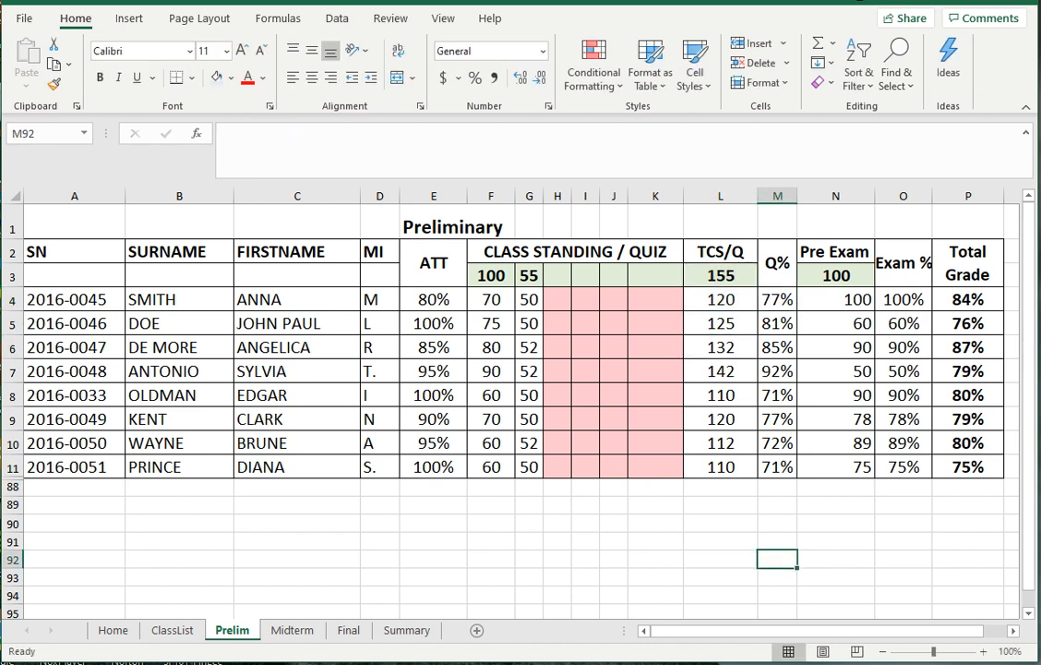
left_click(778, 299)
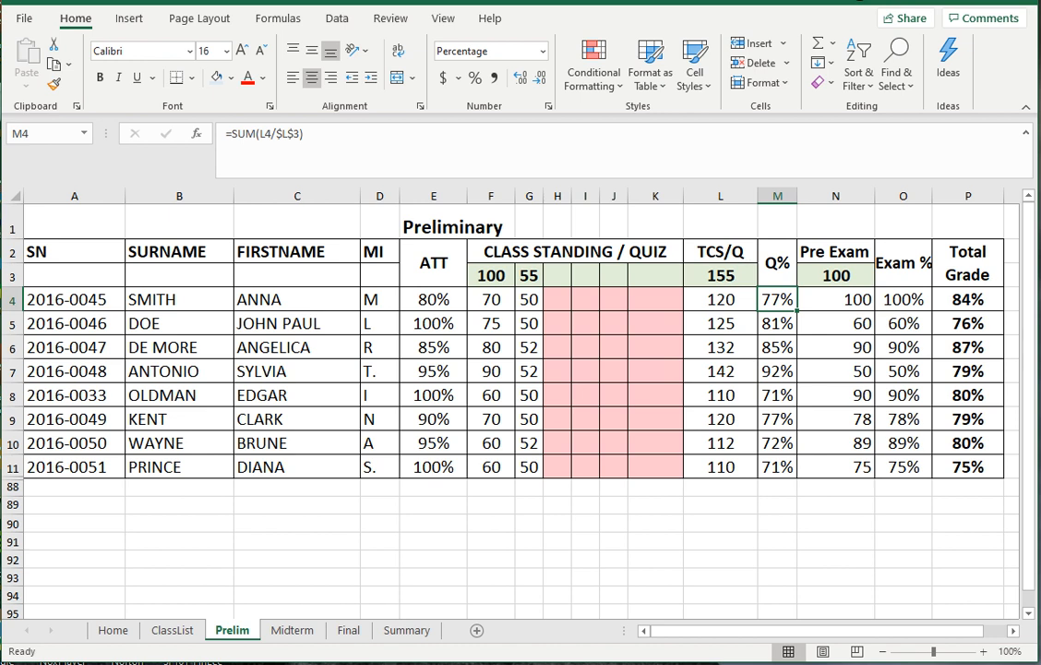
left_click(721, 275)
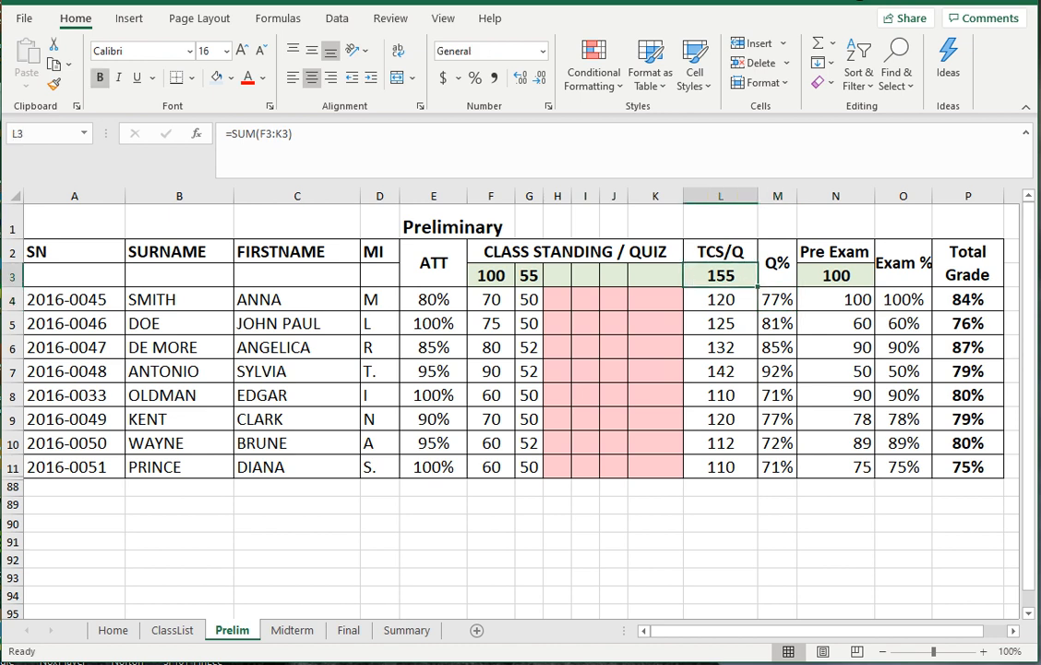
left_click(491, 275)
left_click(721, 275)
left_click(835, 275)
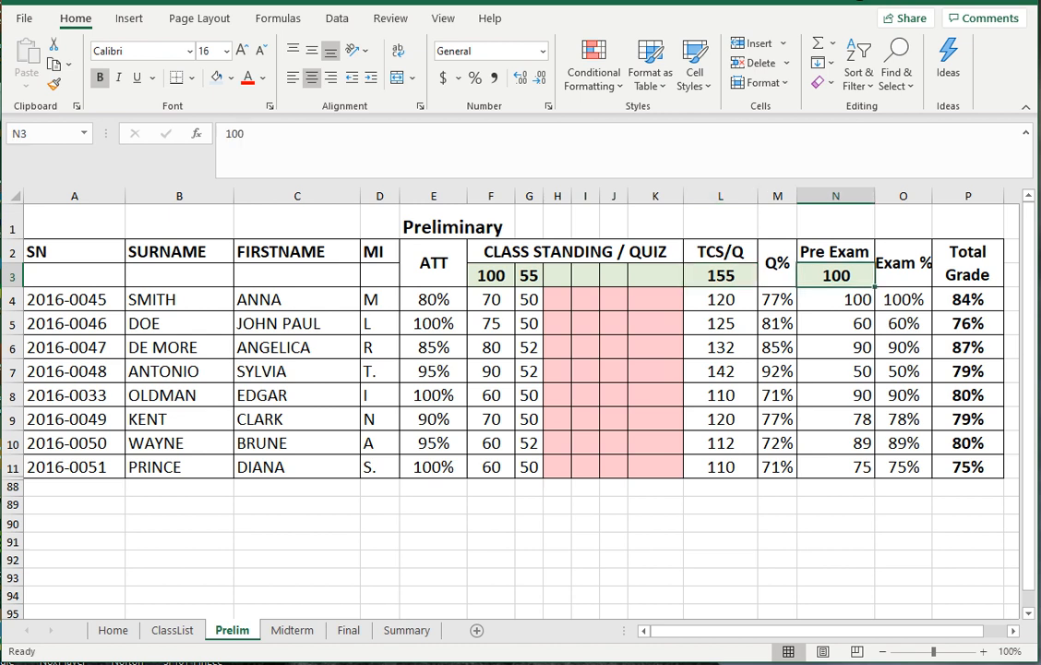
left_click(721, 275)
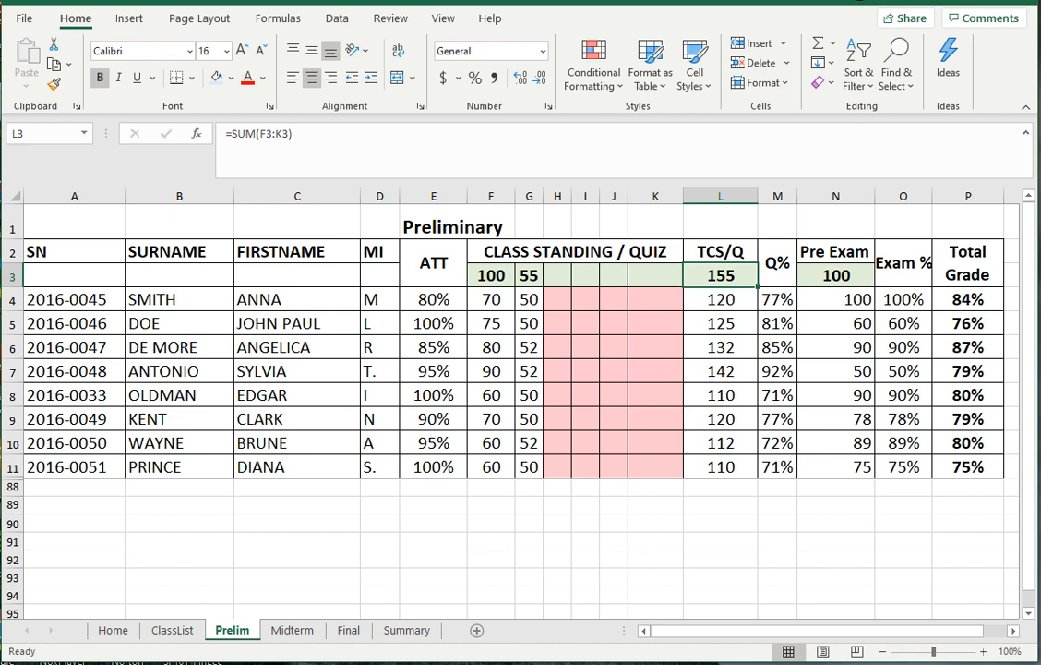
left_click(835, 275)
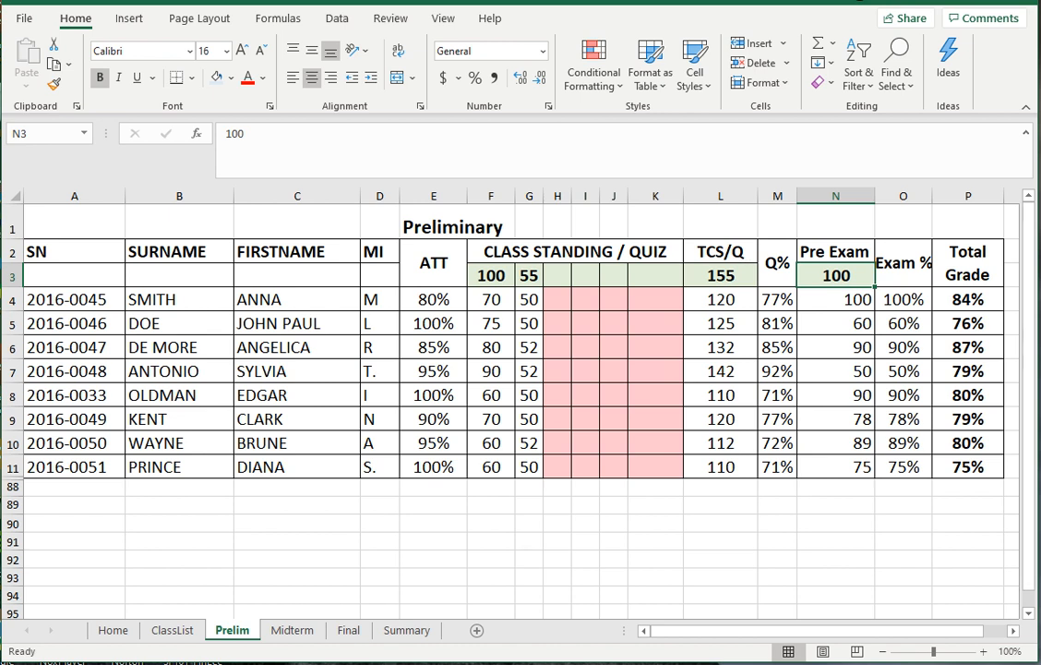
left_click(836, 299)
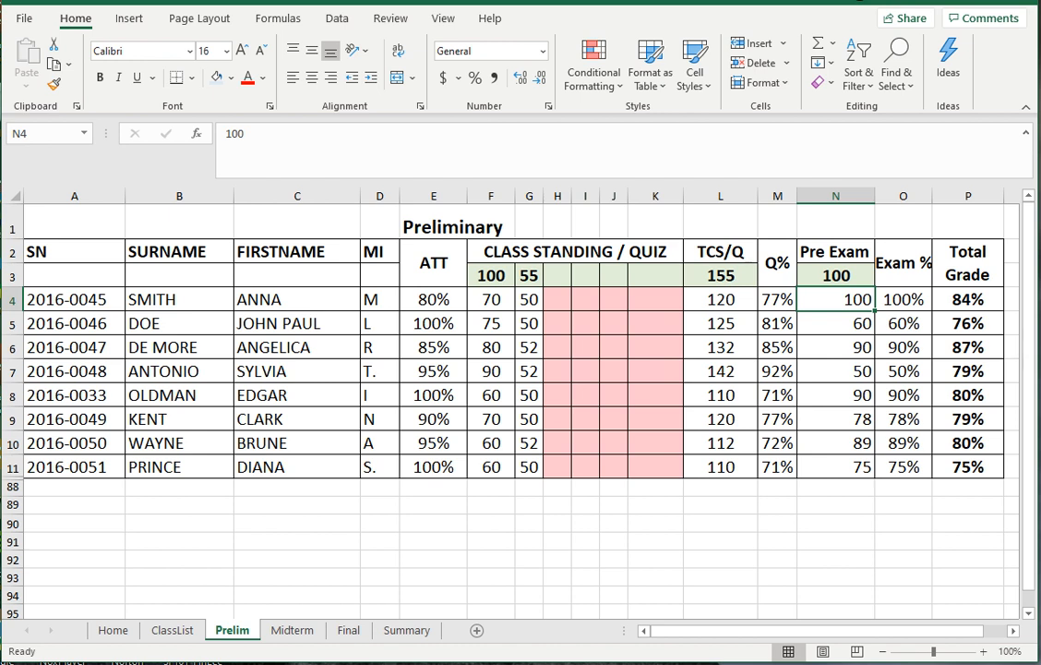
left_click(903, 299)
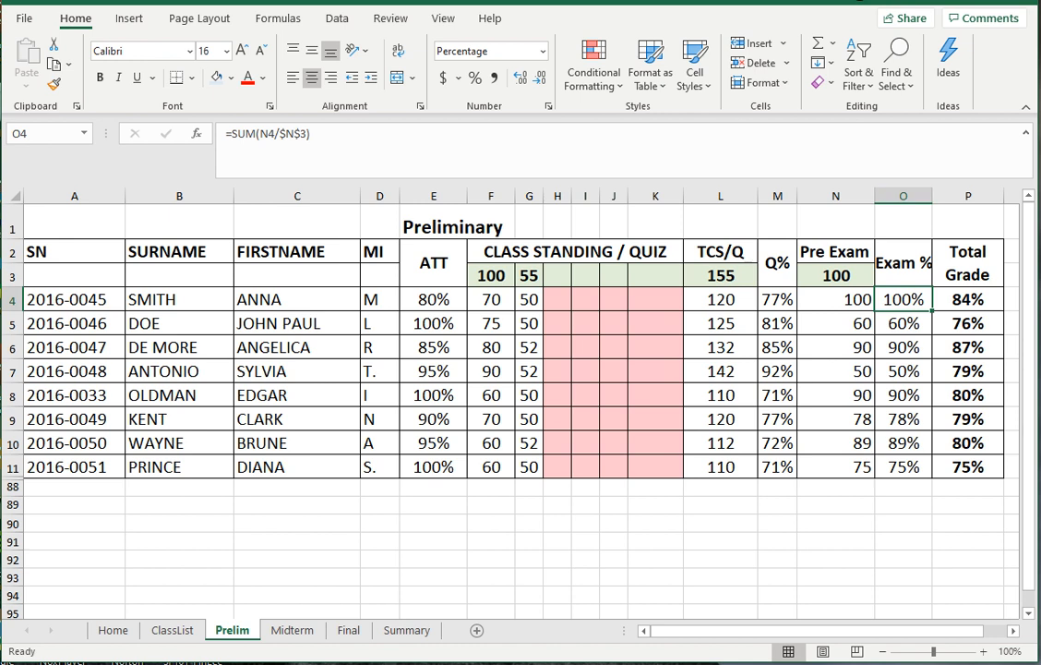
left_click(836, 275)
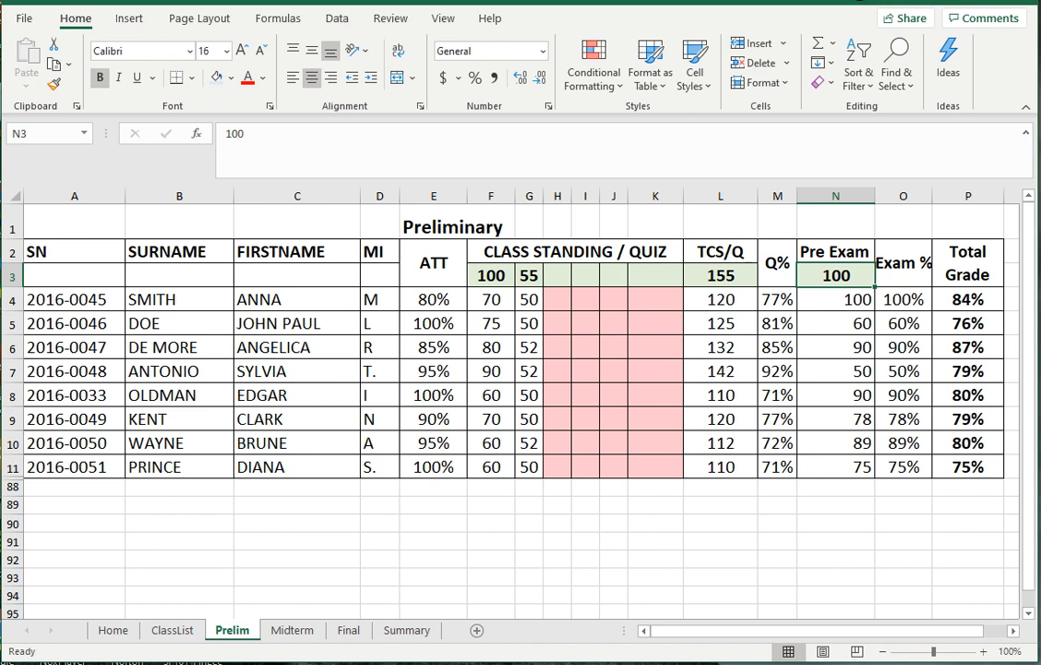
left_click(903, 300)
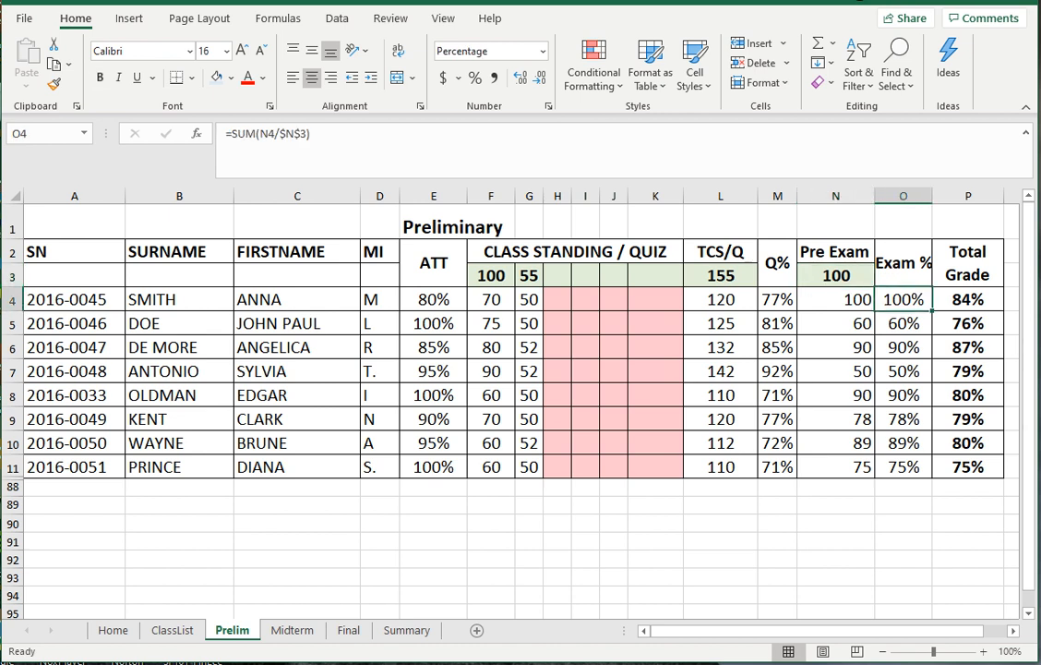
left_click(835, 275)
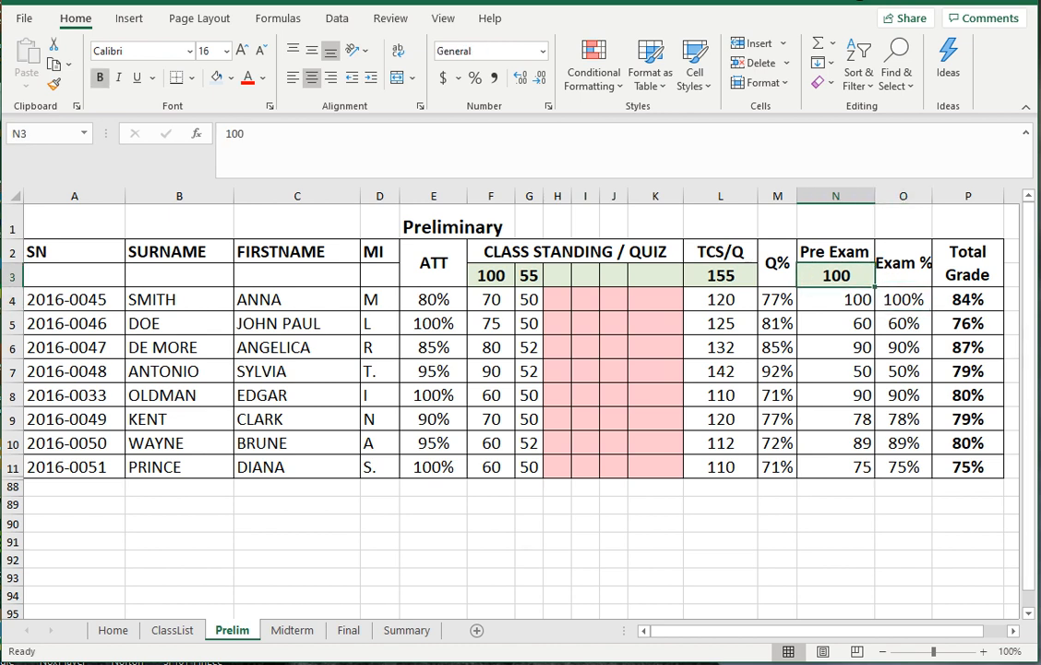
type("500")
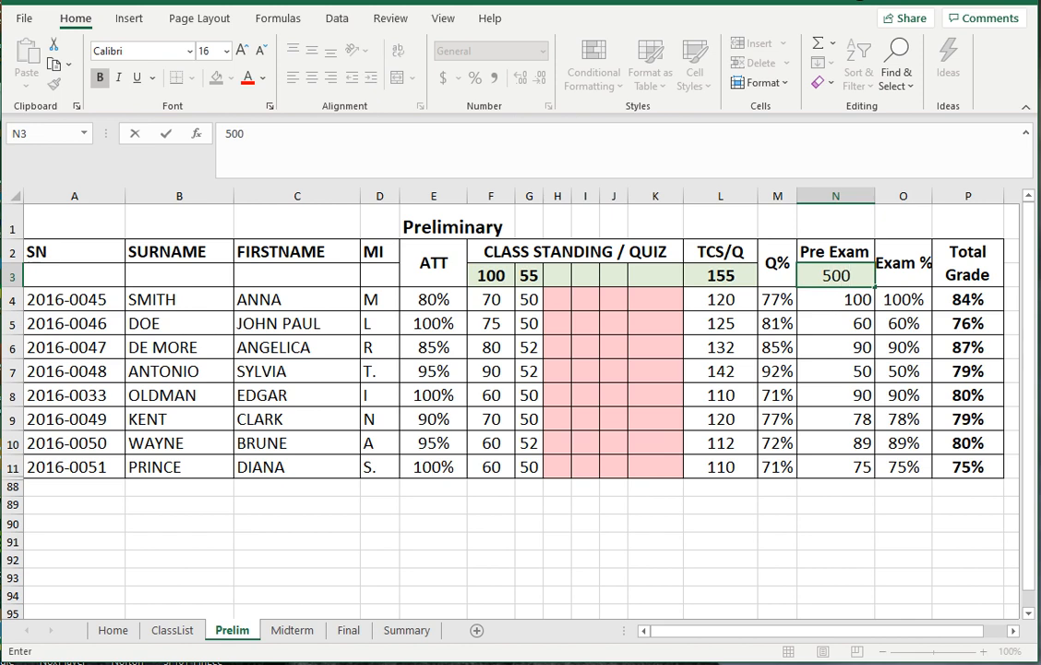
key("BackSpace")
key("BackSpace")
key("BackSpace")
type("600")
key("Return")
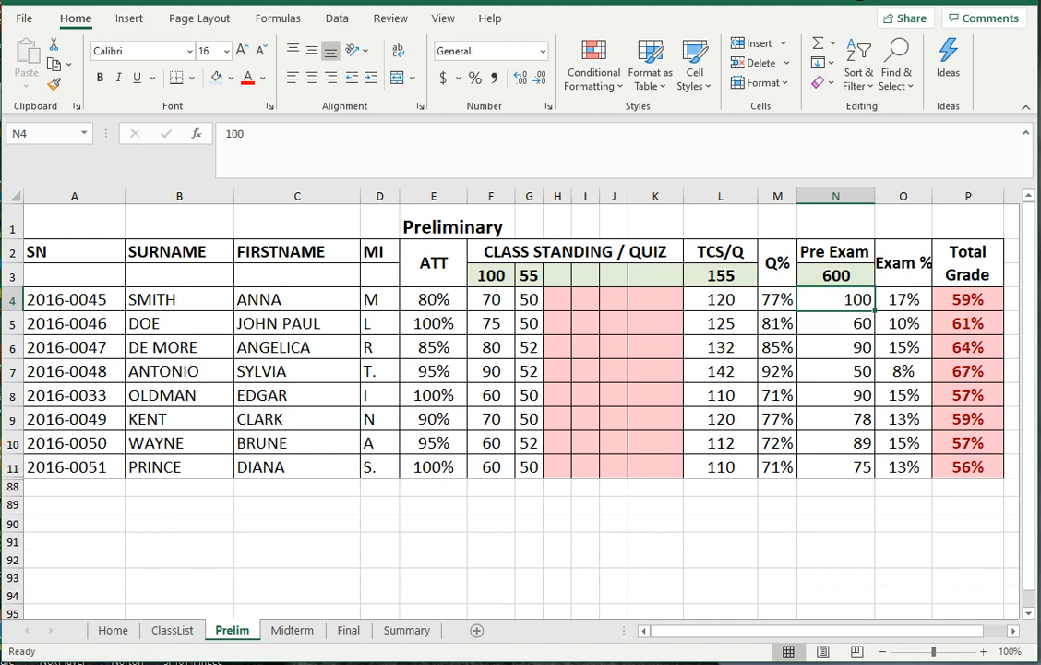
left_click(835, 276)
type("100")
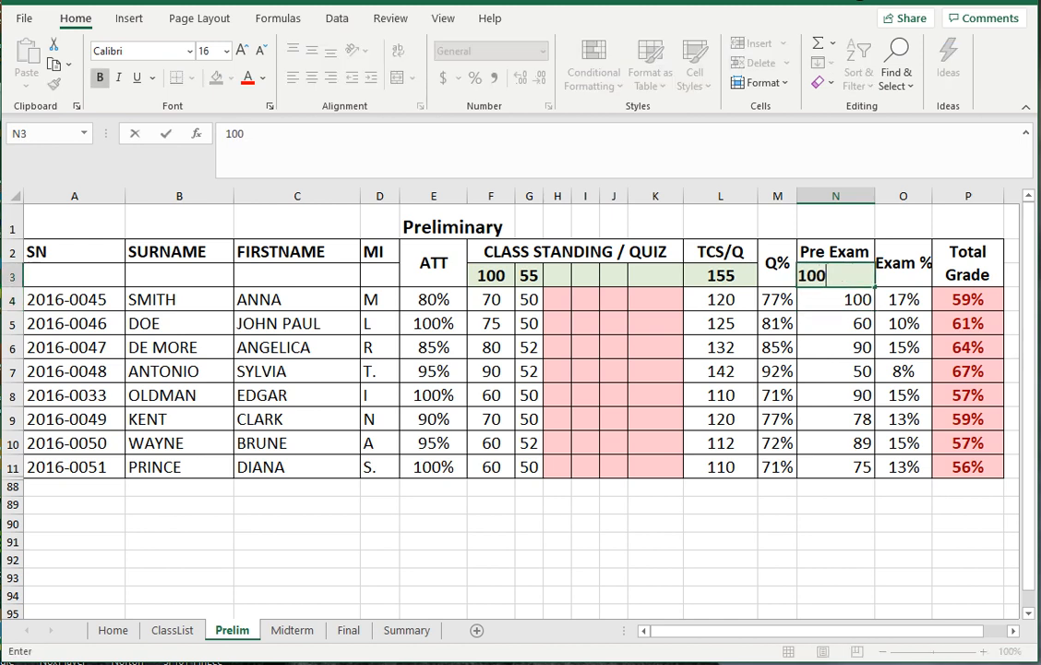
key("Return")
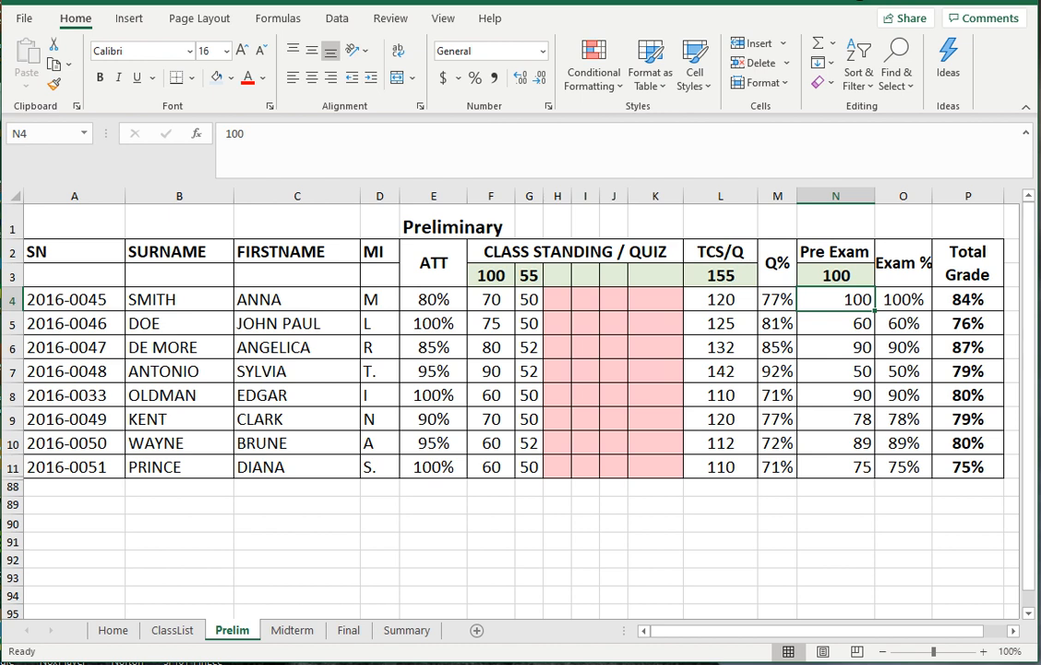
left_click(967, 299)
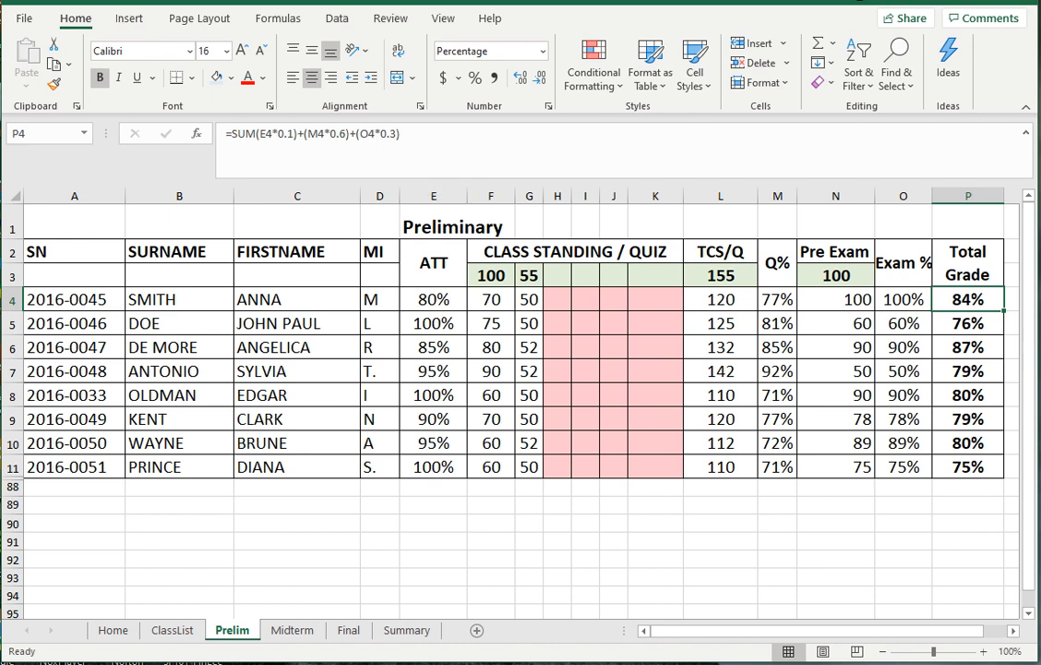
left_click(721, 299)
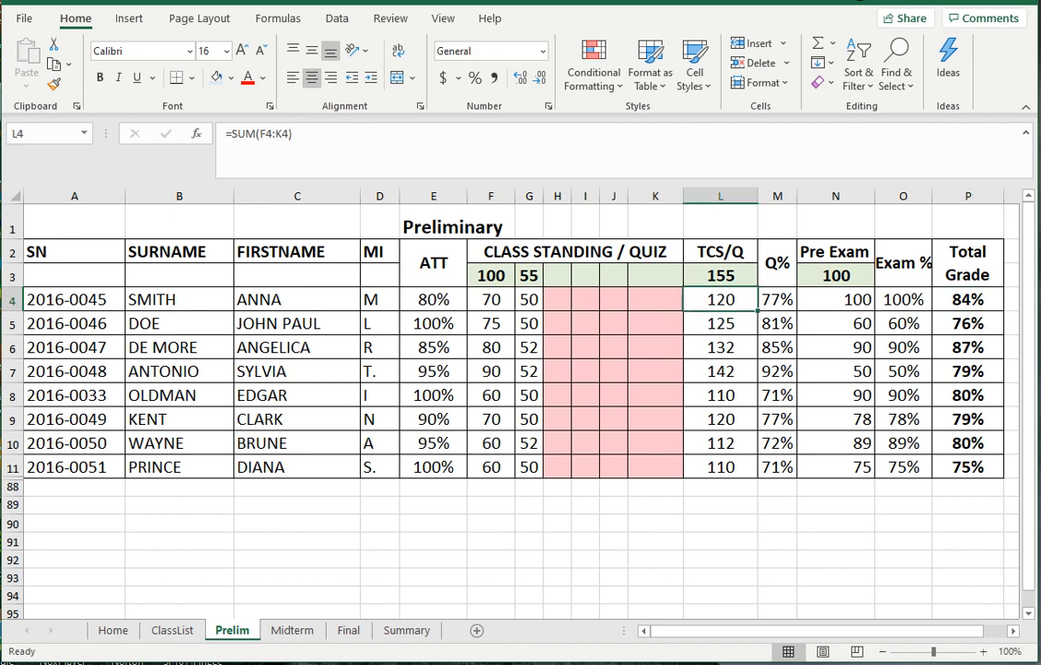
left_click(434, 299)
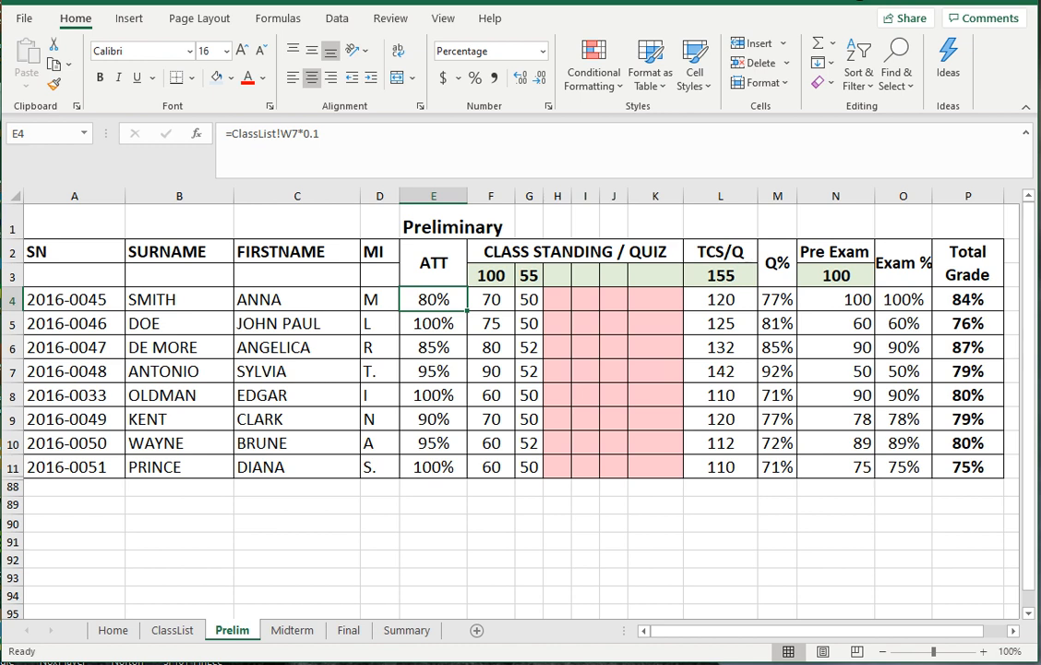
left_click(967, 299)
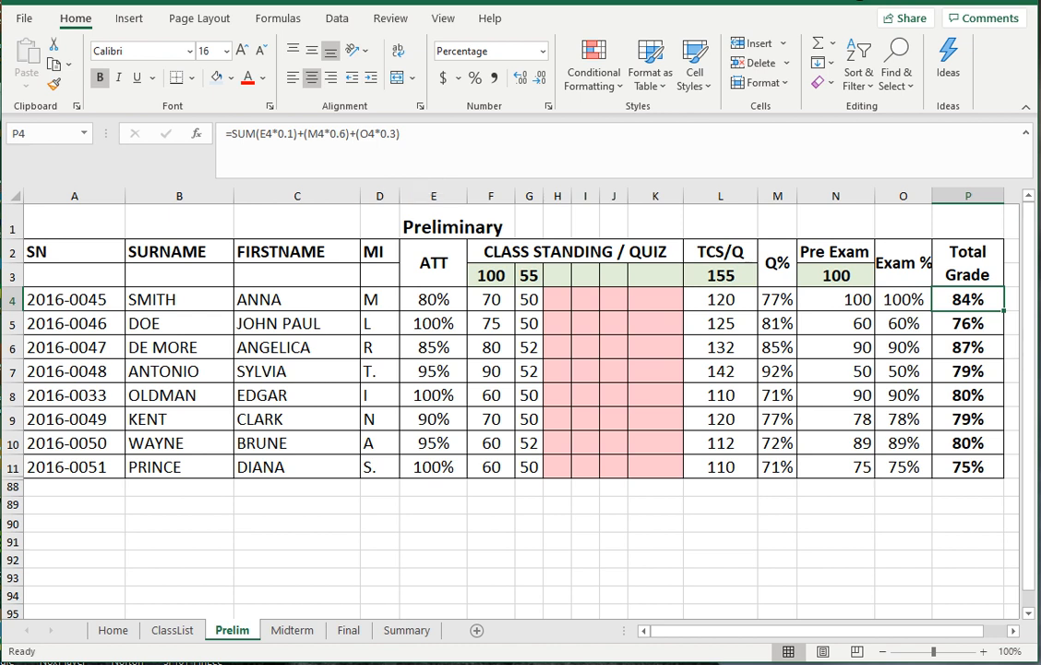
left_click(904, 299)
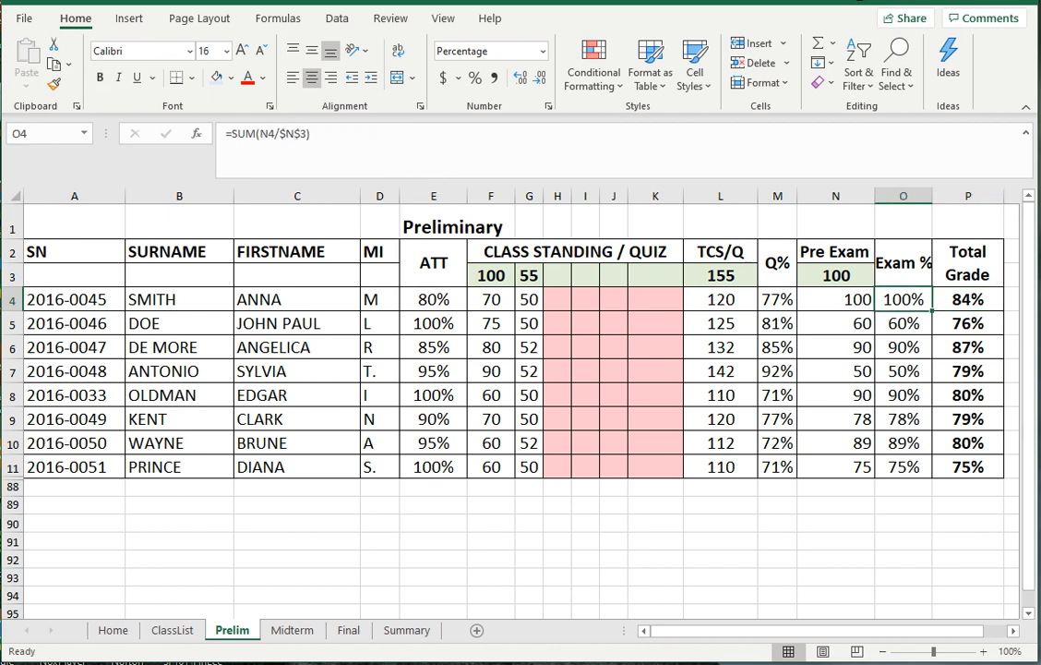
left_click(968, 299)
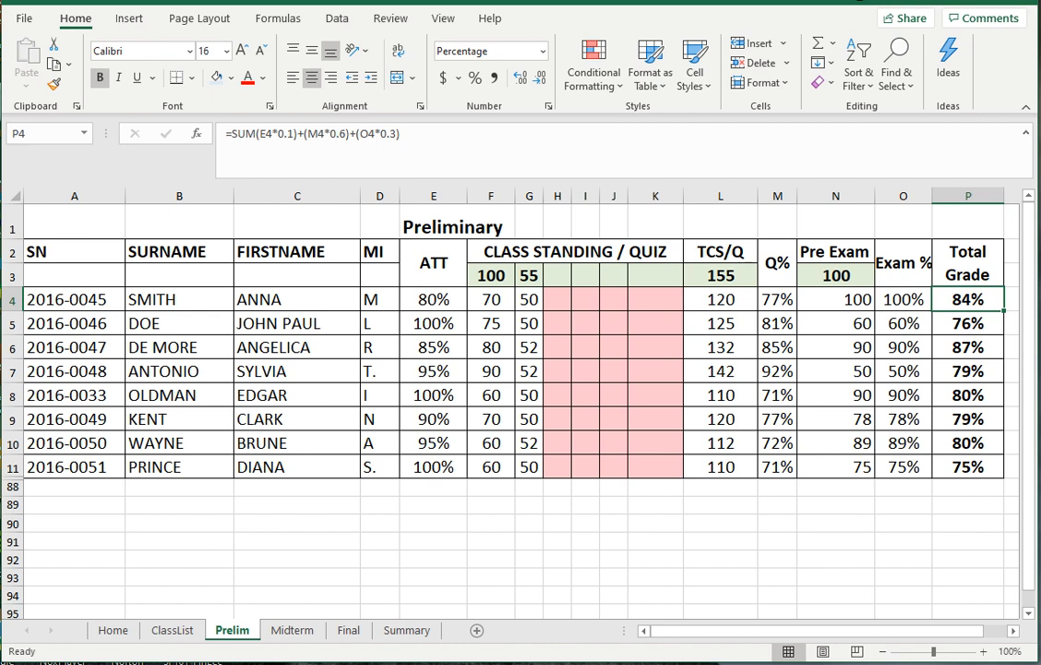
key("Down")
key("Down")
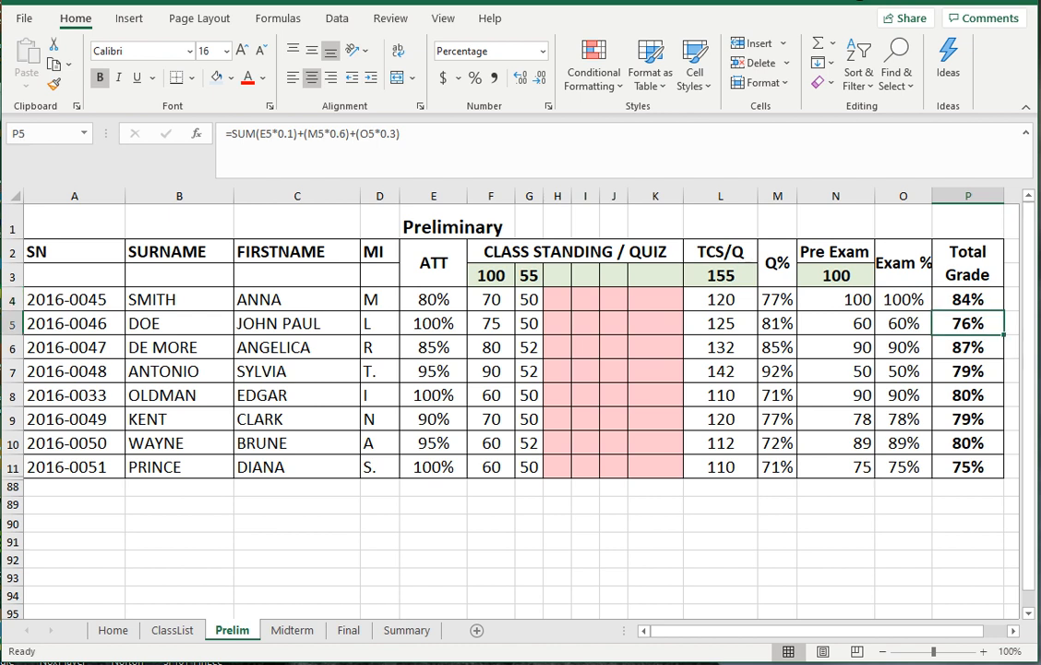
key("Down")
key("Down")
key("Down")
key("Down")
key("Down")
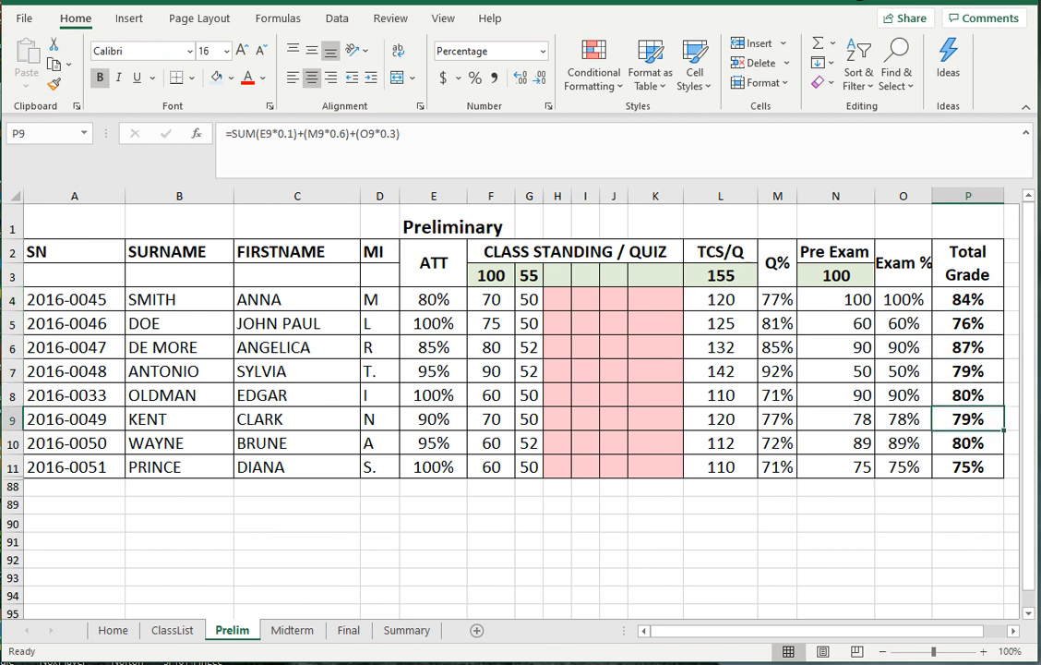
key("Up")
key("Up")
key("Up")
key("Up")
key("Up")
key("Up")
key("Up")
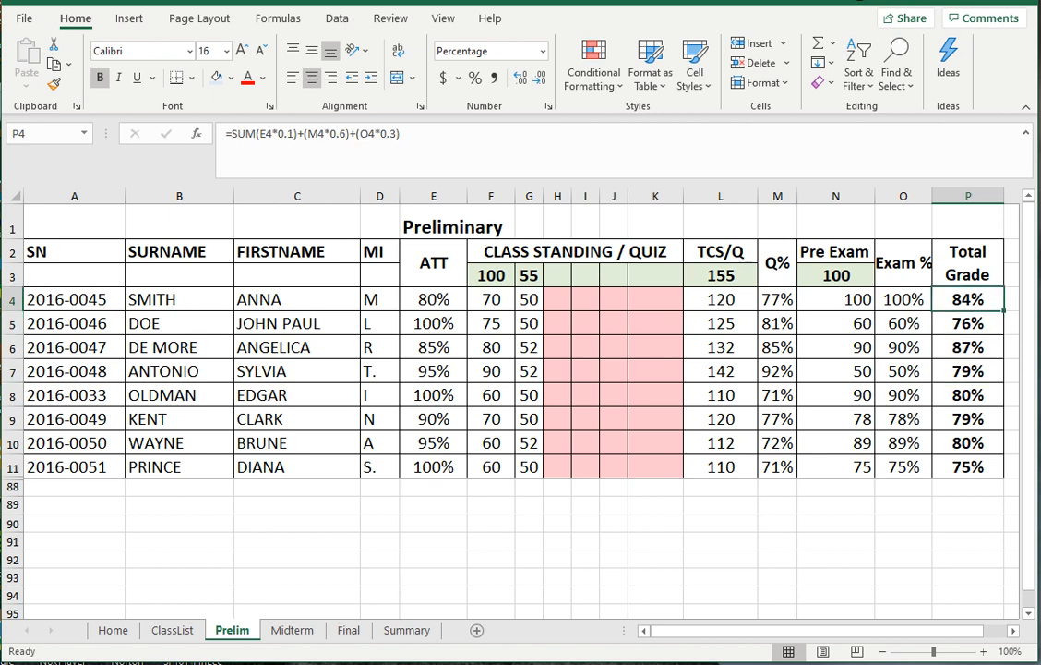
- Clear the existing Total Grade values in P5:P11
left_click_drag(967, 324, 968, 467)
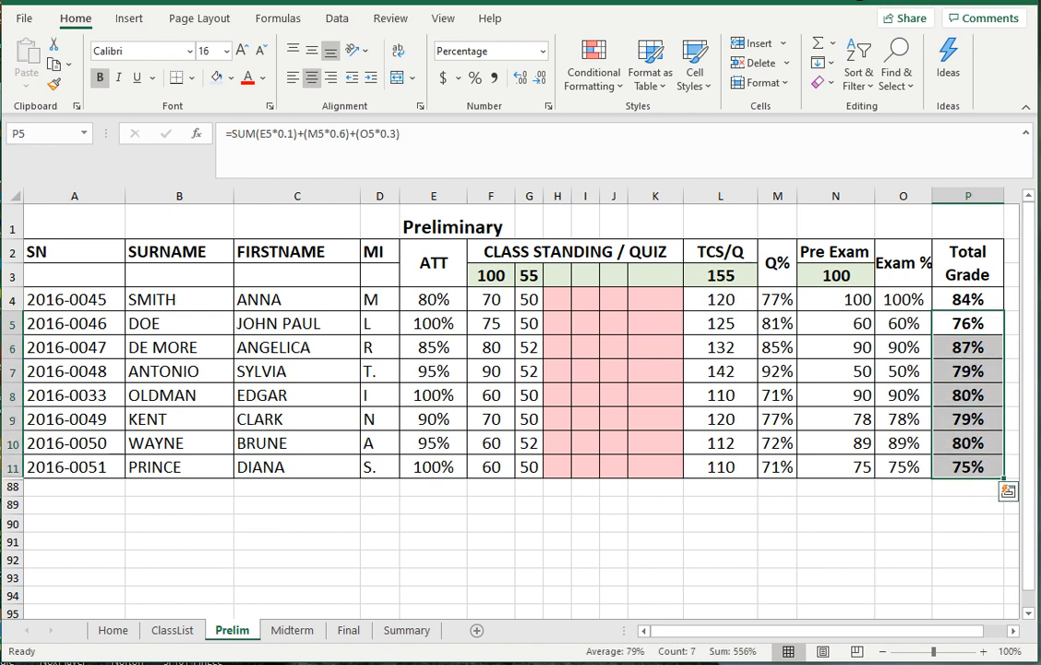
key("Delete")
left_click(967, 542)
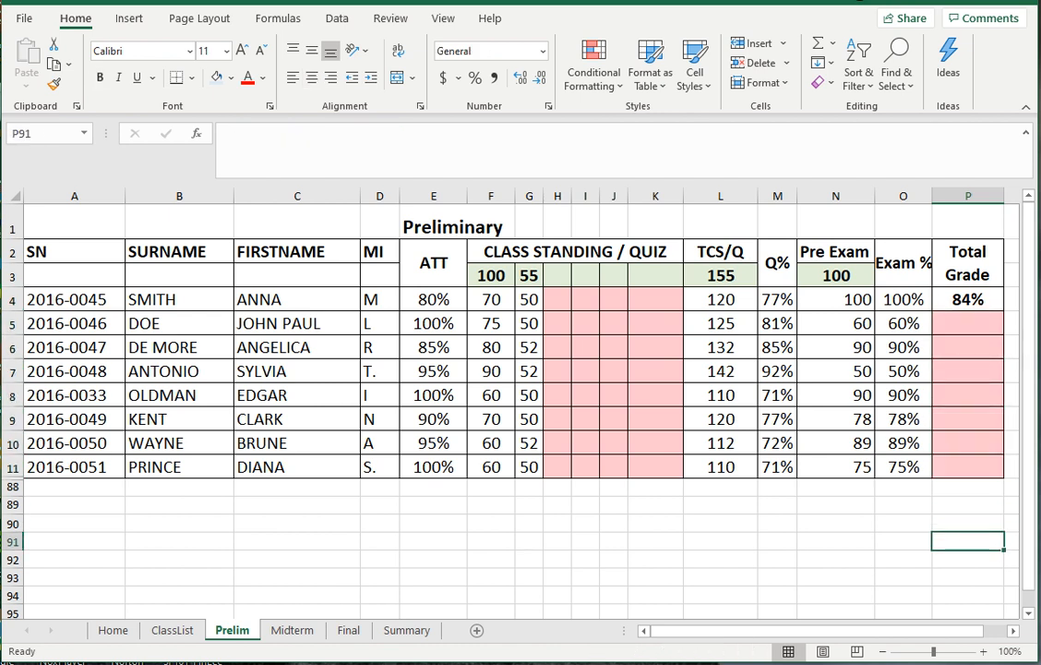
- Copy the P4 Total Grade formula into P5:P11
left_click(964, 300)
right_click(965, 300)
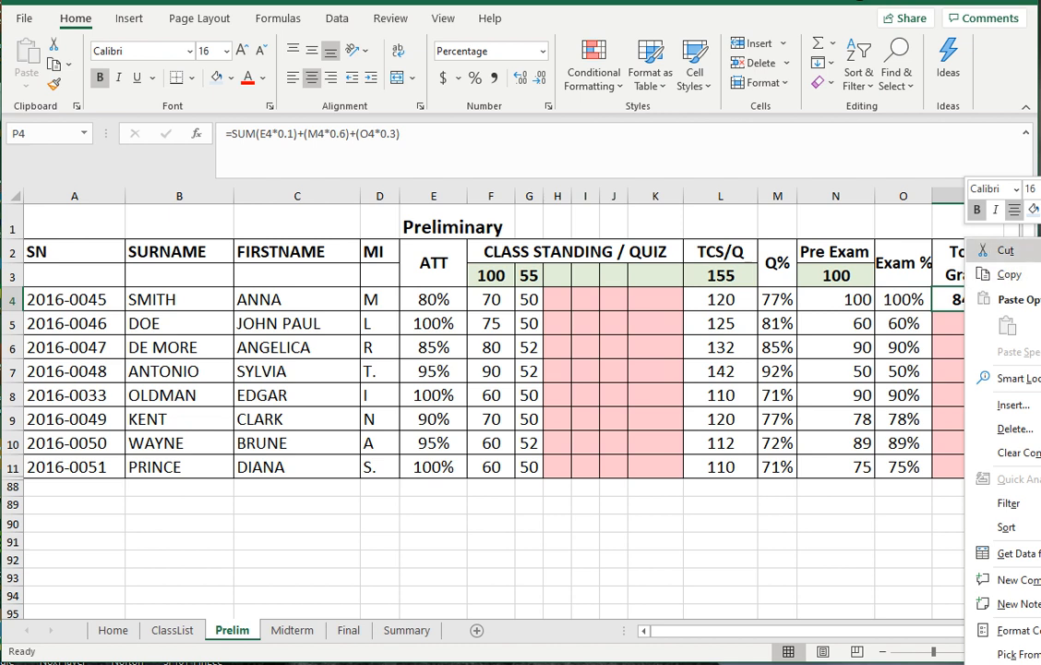
left_click(999, 274)
left_click_drag(968, 324, 968, 467)
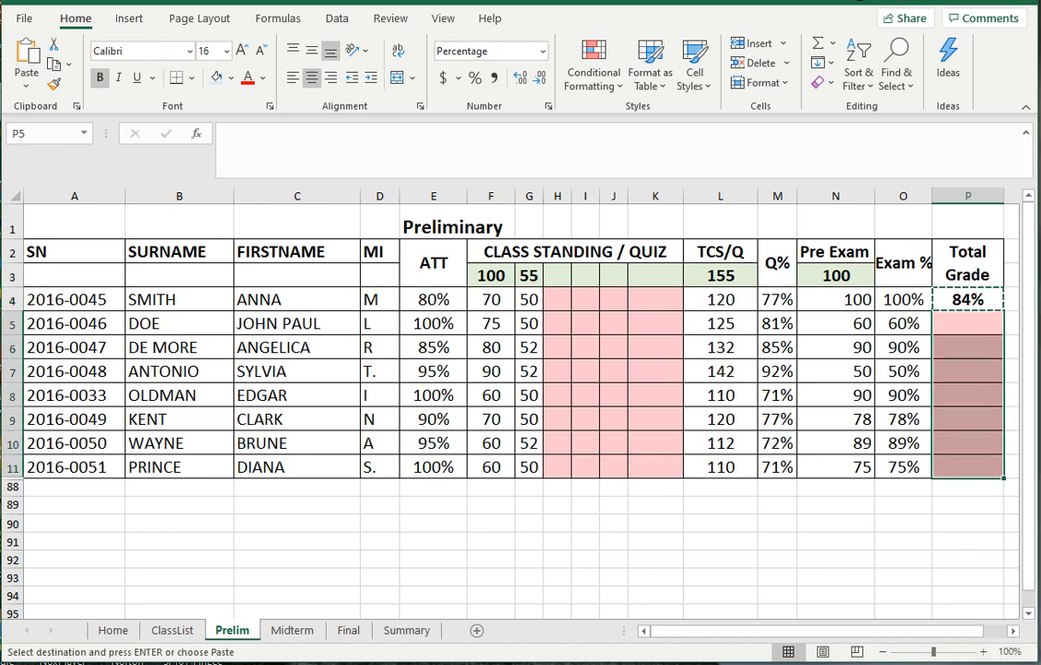
right_click(984, 388)
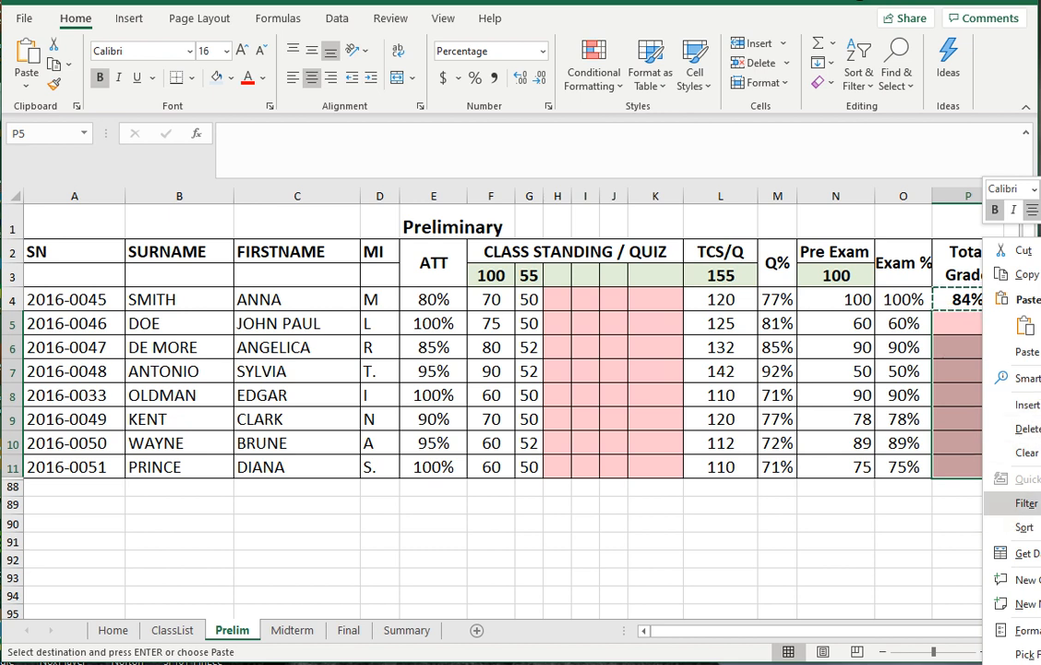
key("Escape")
left_click_drag(968, 323, 967, 467)
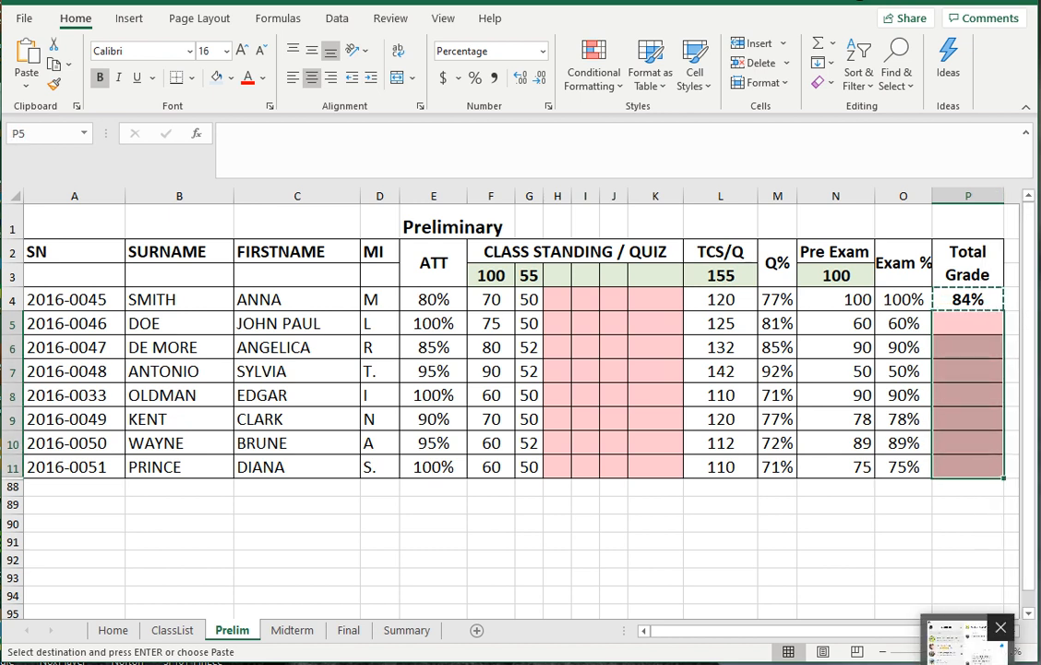
key("ctrl+v")
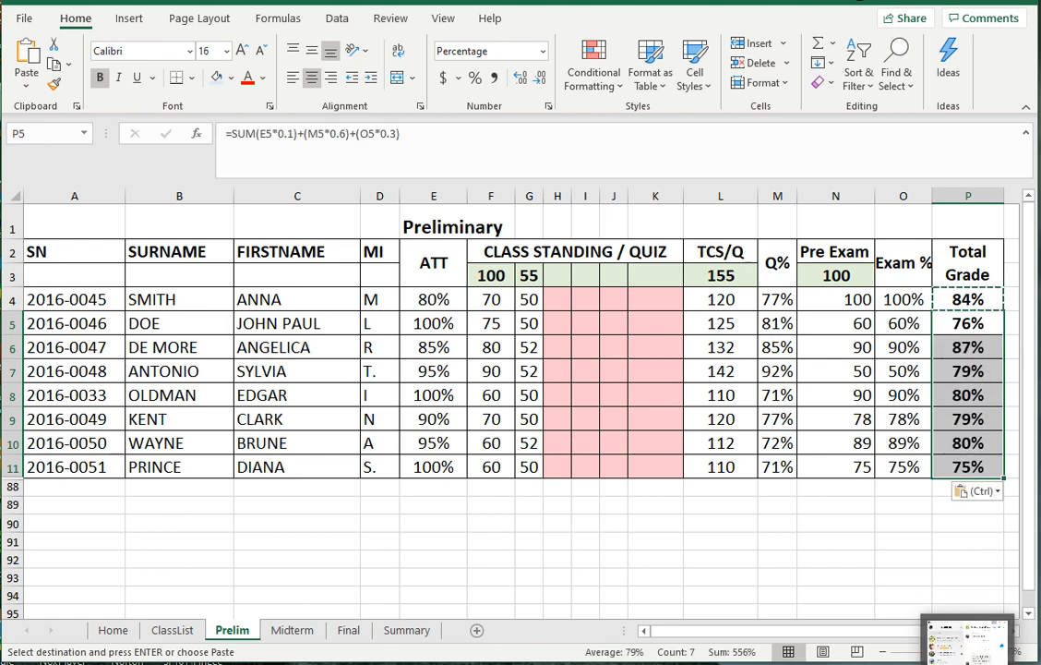
- Check the pasted totals in P5 and P11, then go to the Midterm sheet
left_click(836, 595)
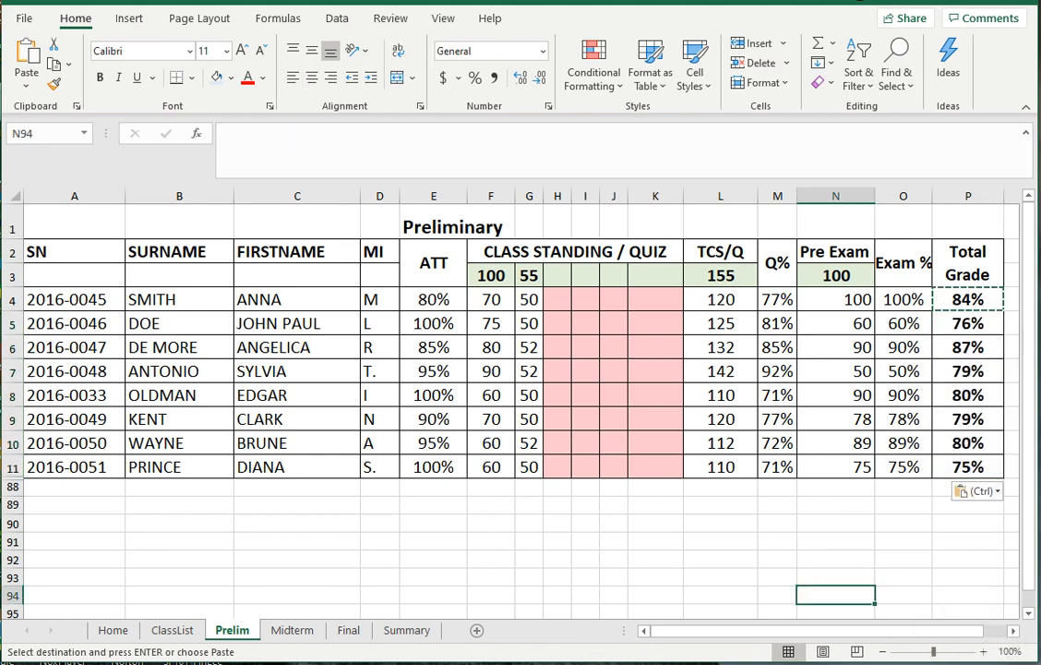
left_click(967, 323)
key("Escape")
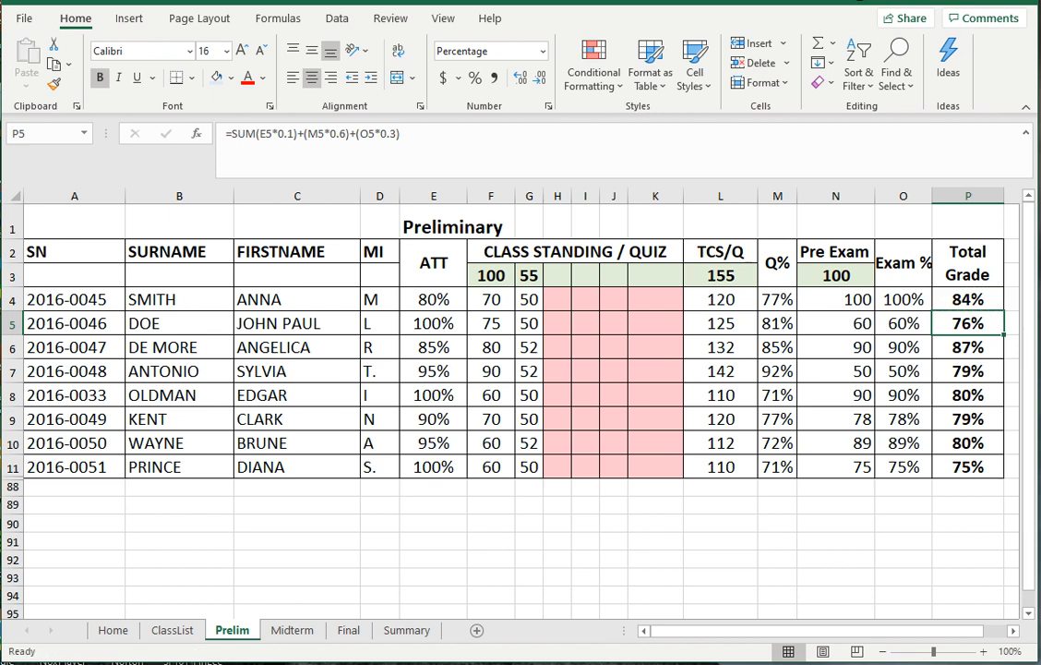
left_click(968, 467)
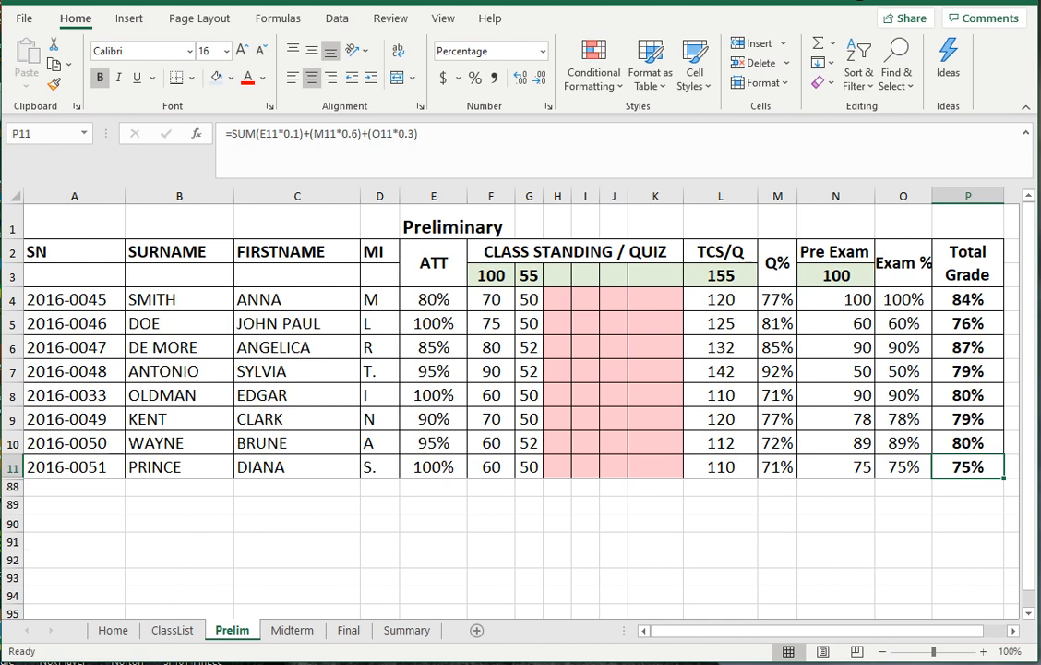
left_click(292, 630)
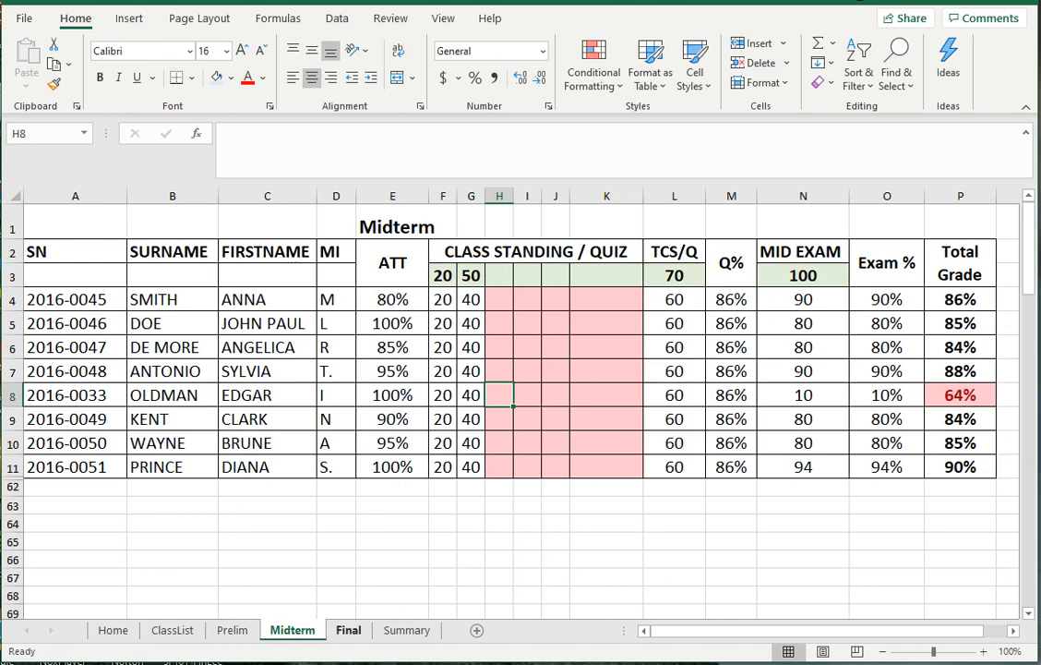
- Flip between Prelim, Midterm and Final to compare the MID EXAM and FIN EXAM headers, ending on Summary
left_click(348, 630)
key("ctrl+Page_Up")
key("ctrl+Page_Up")
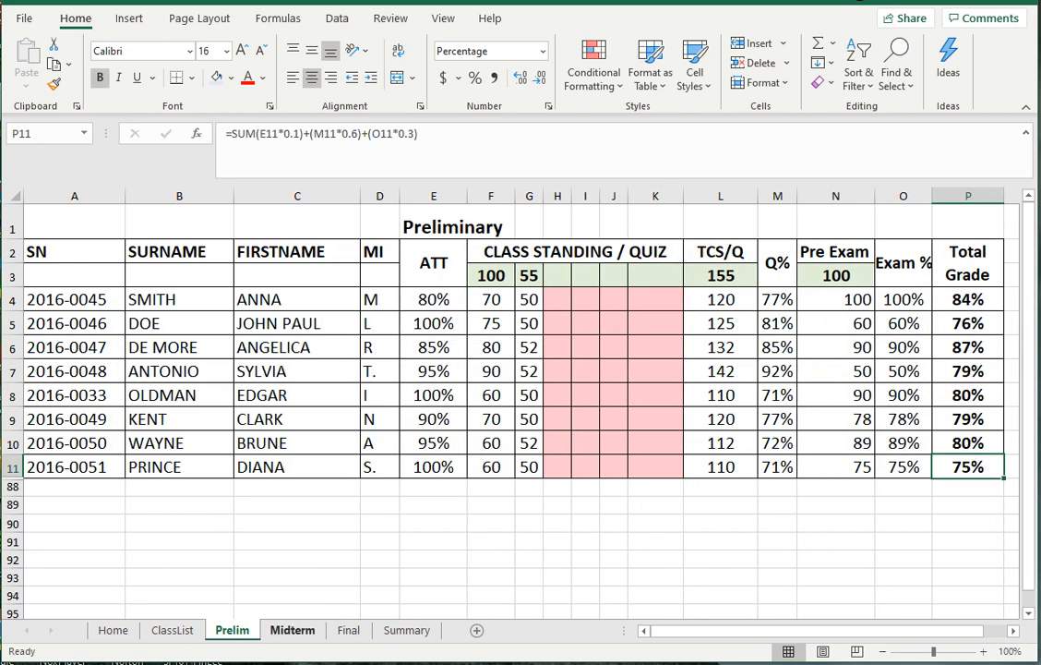
key("ctrl+Page_Down")
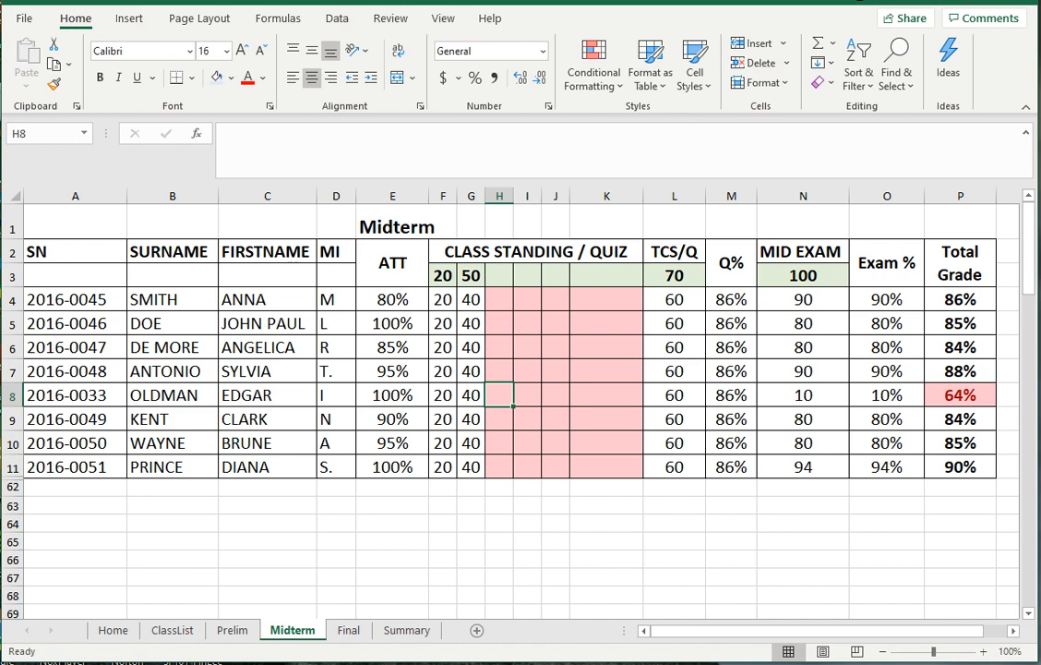
left_click(802, 252)
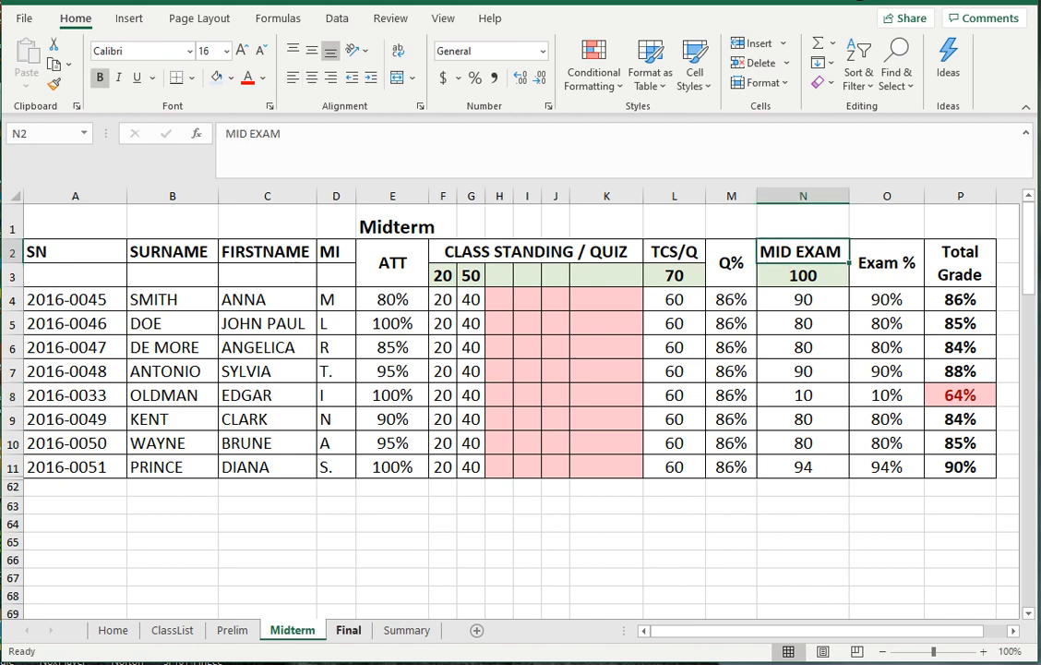
key("ctrl+Page_Down")
left_click(819, 252)
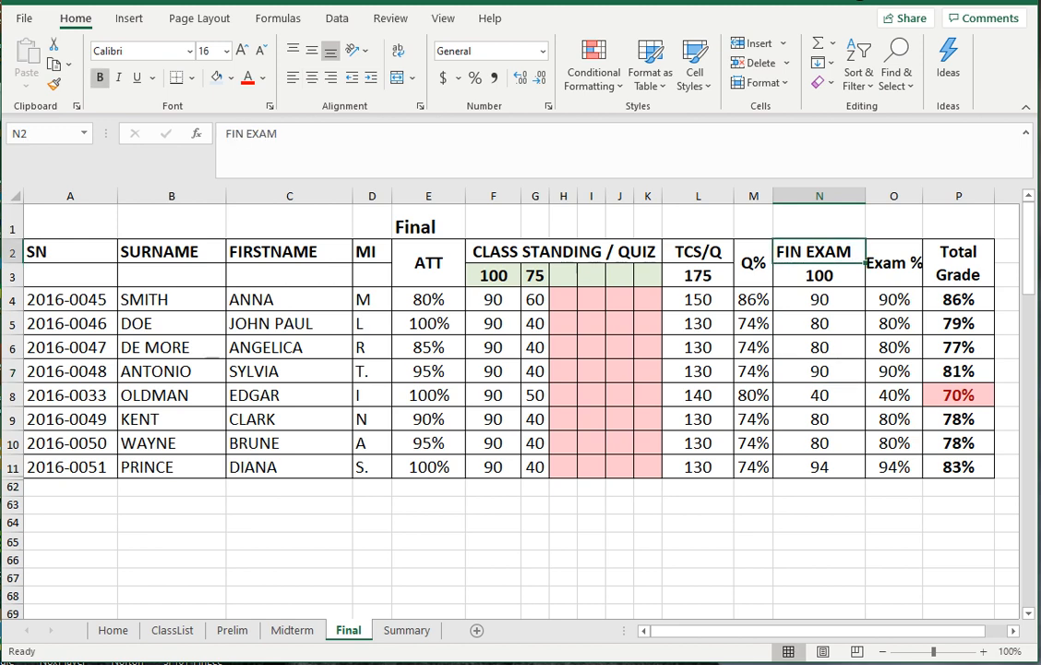
left_click(292, 631)
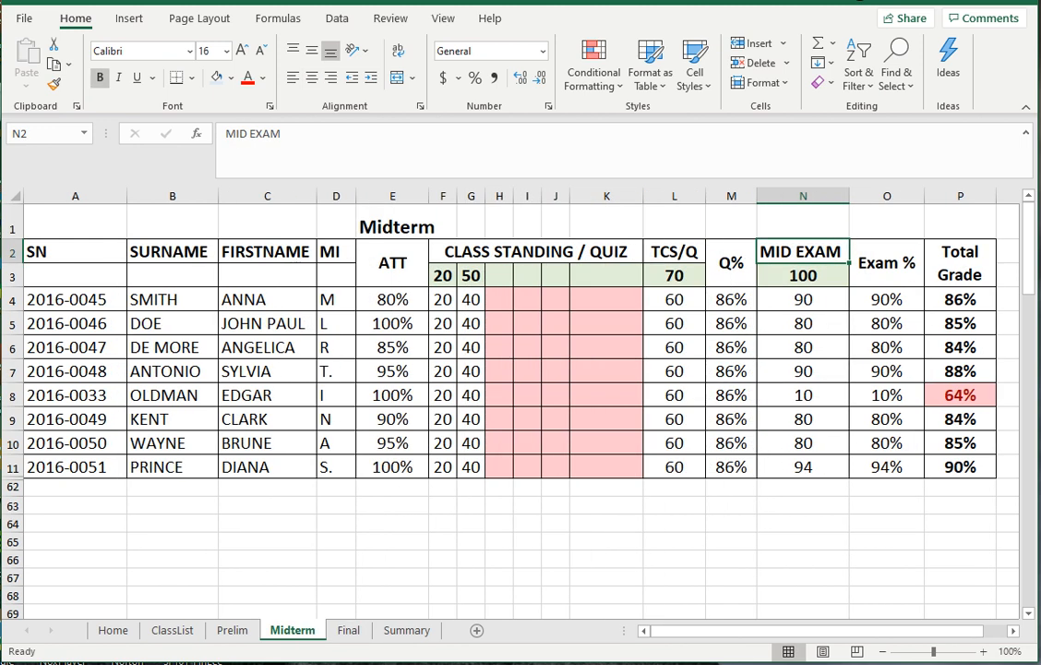
key("Down")
key("Left")
key("Left")
key("Left")
key("Left")
key("Left")
key("Left")
key("Left")
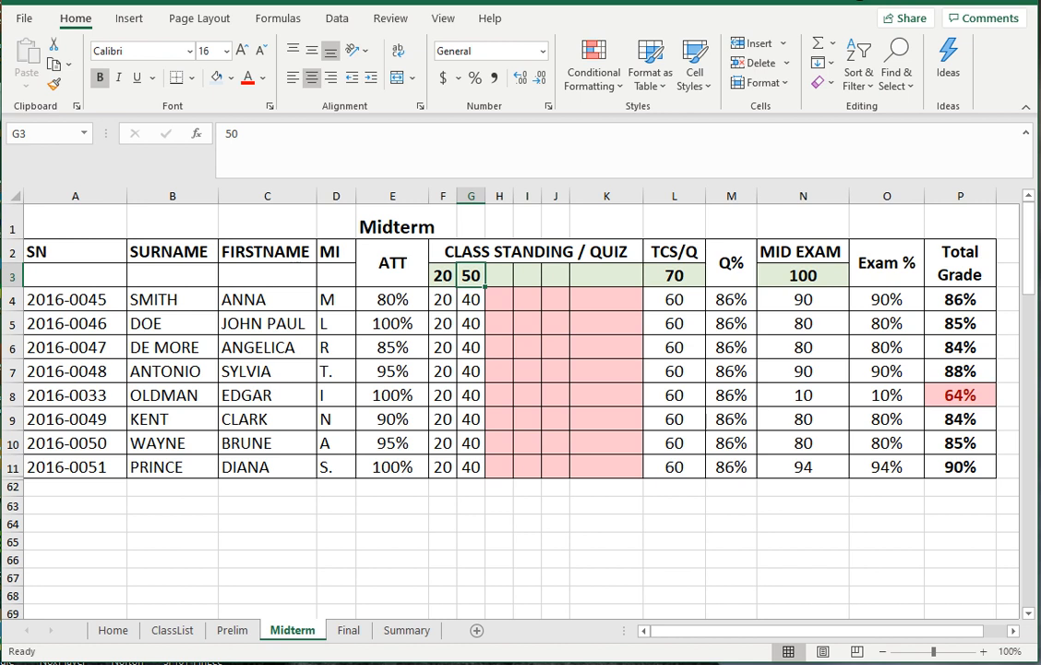
left_click(804, 559)
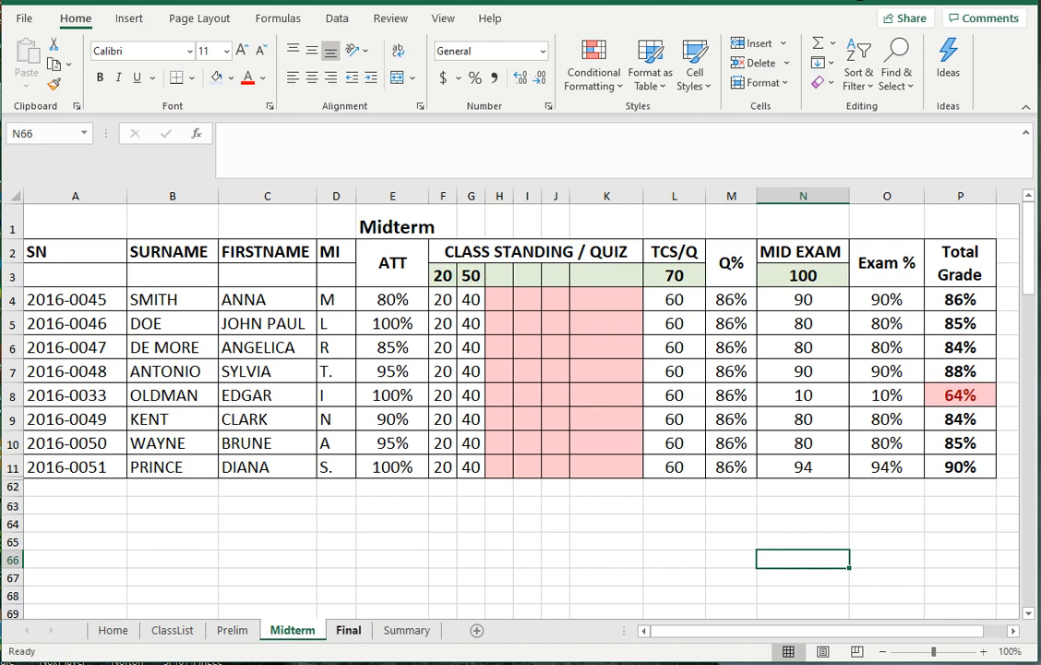
key("ctrl+Page_Down")
key("ctrl+Page_Down")
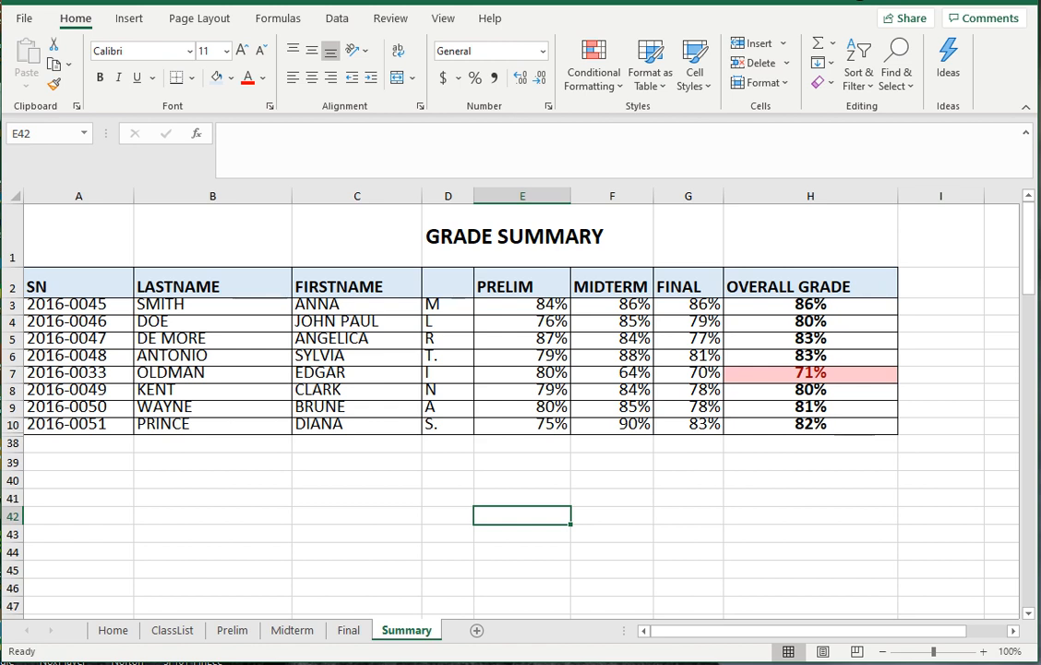
- Inspect the Summary OVERALL GRADE formula in H3 and the Prelim link in E5
left_click_drag(184, 304, 351, 424)
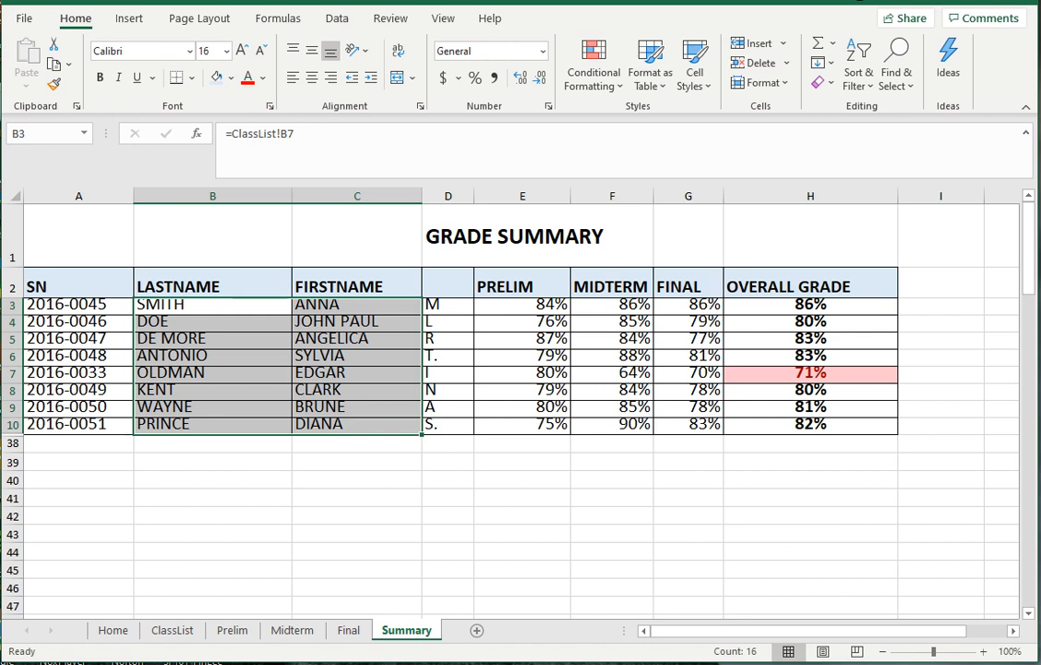
left_click(810, 552)
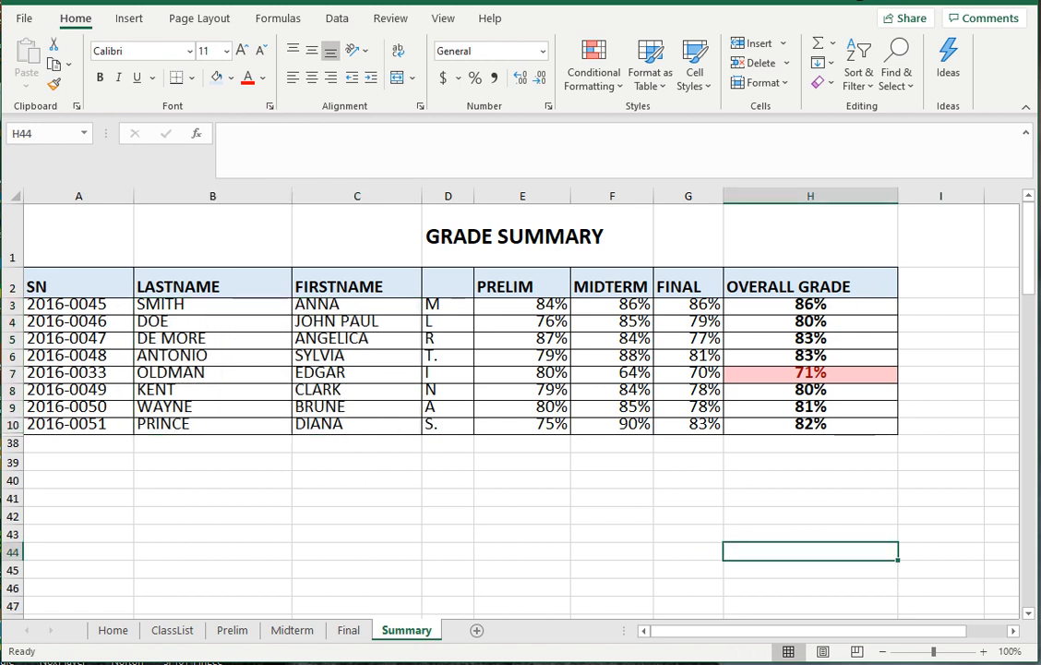
left_click(811, 305)
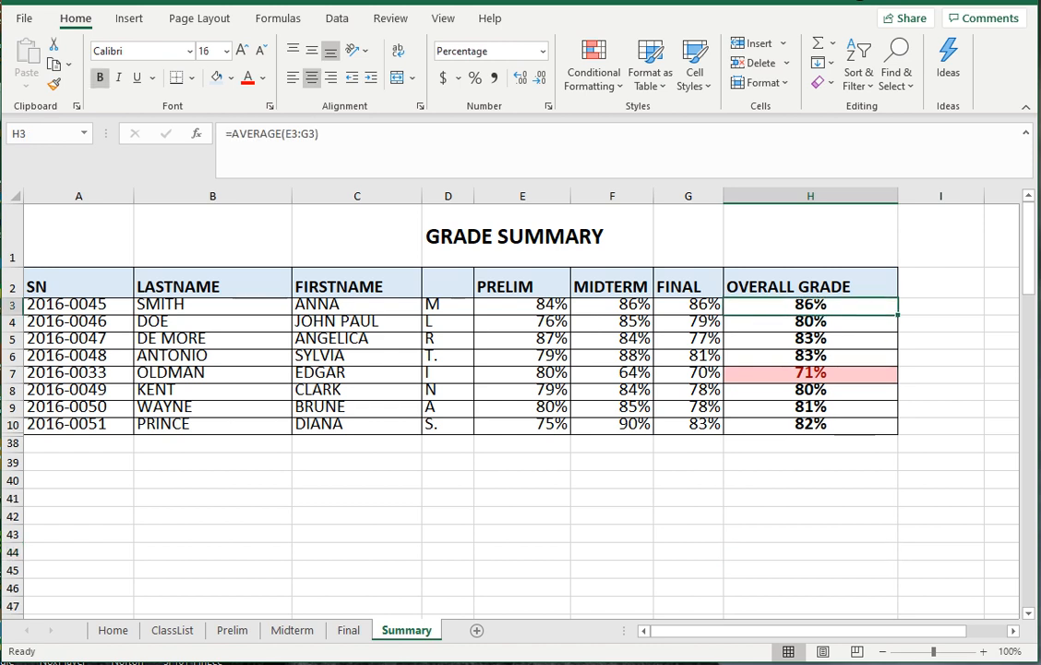
left_click(523, 340)
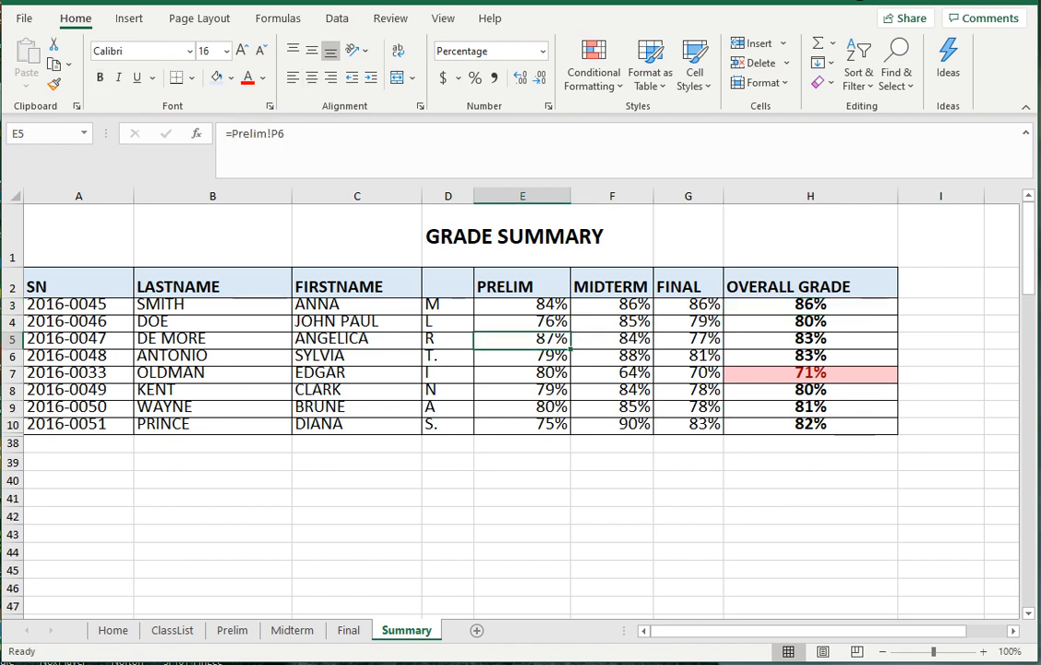
left_click(811, 306)
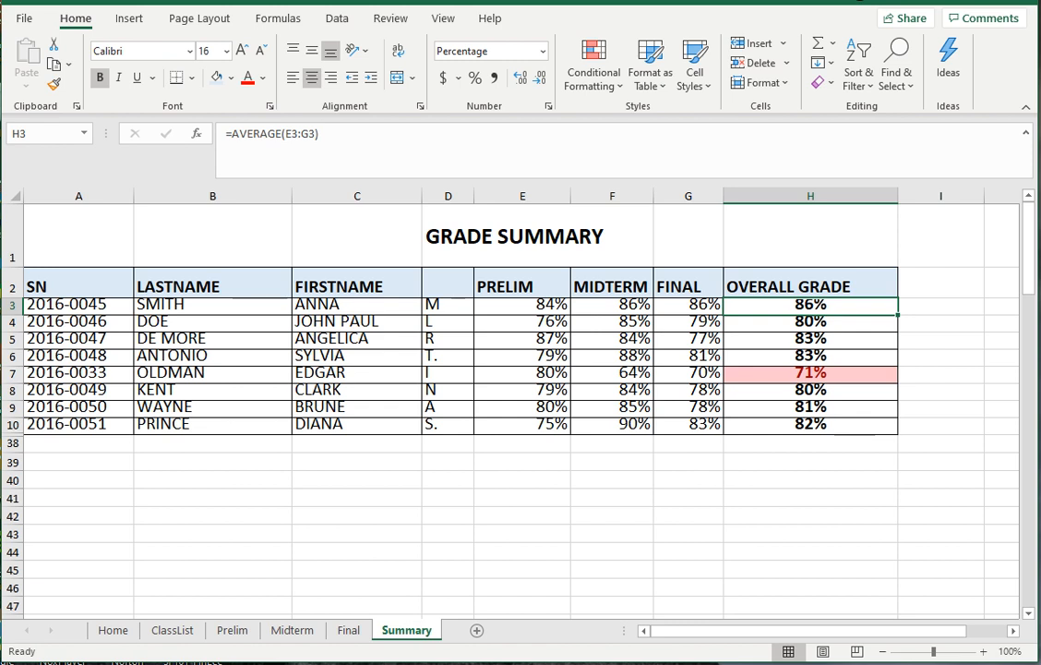
key("Left")
key("Left")
key("Left")
key("Left")
key("Right")
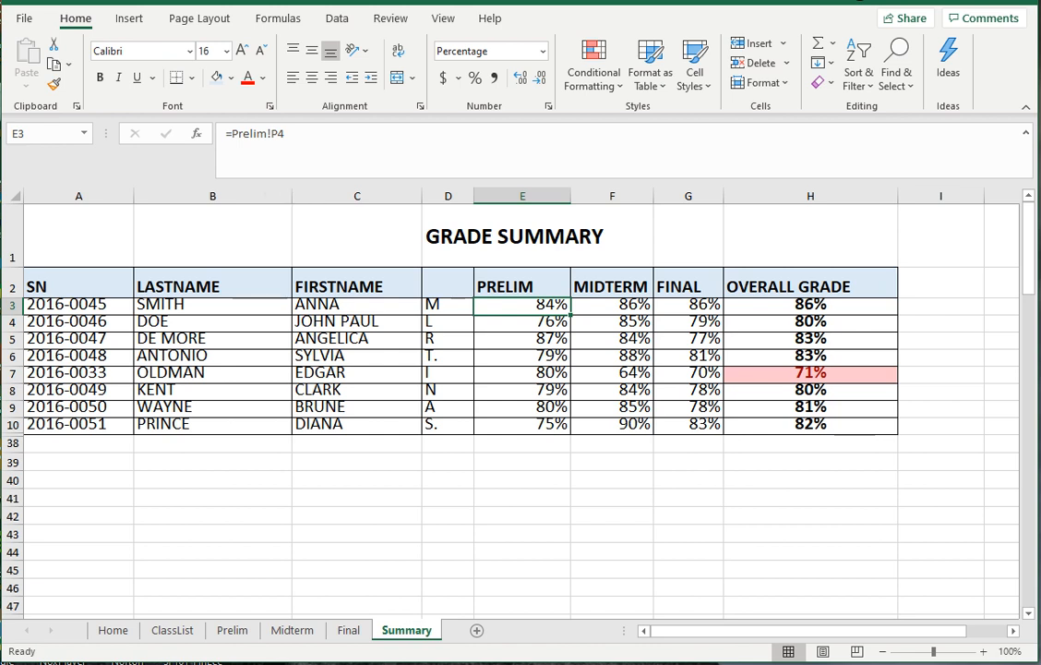
- Confirm Prelim's P4 total feeds Summary, then inspect the Midterm link in F3
left_click(232, 630)
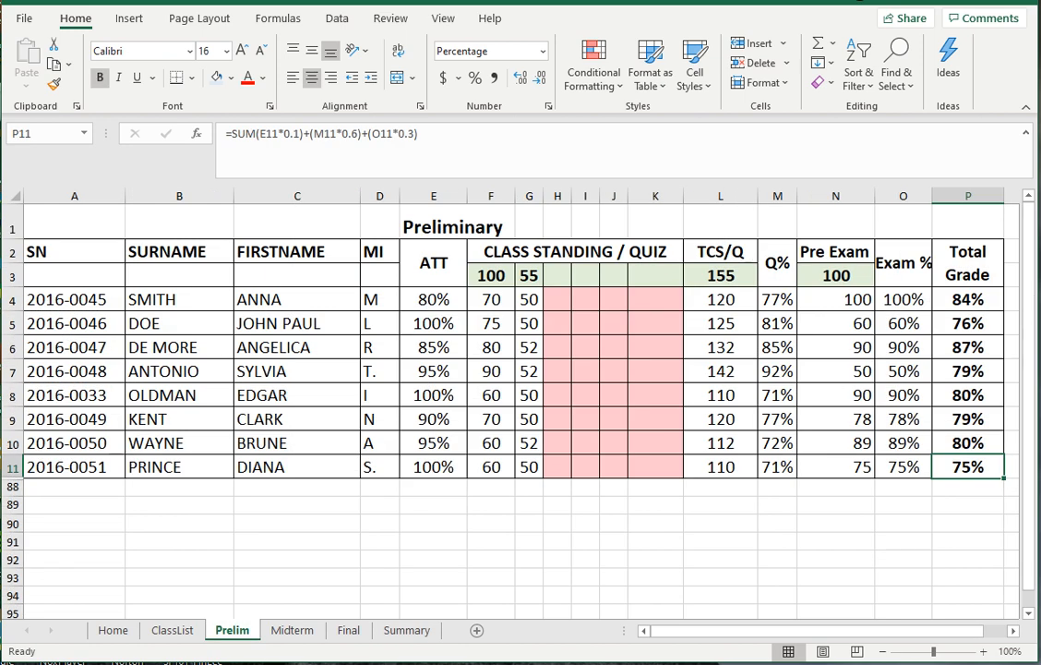
left_click(968, 299)
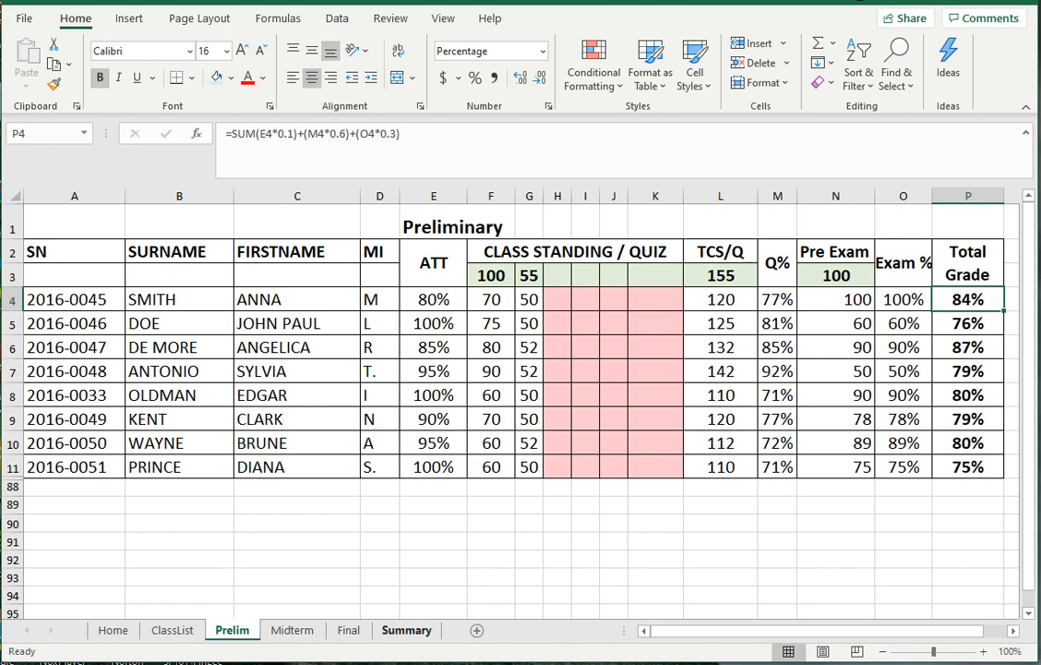
left_click(407, 630)
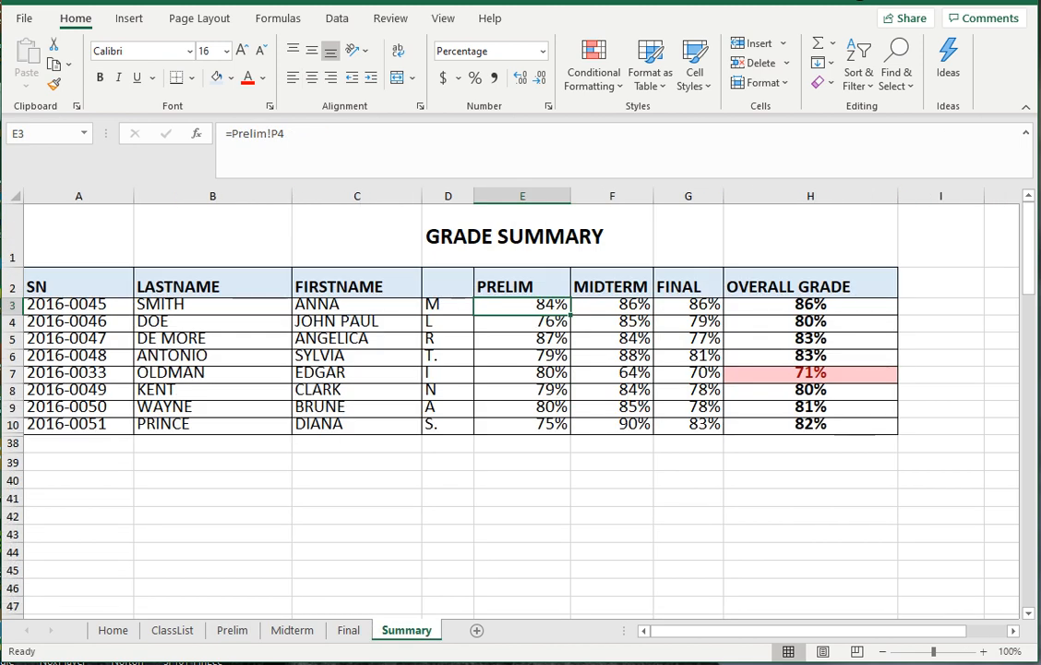
left_click(612, 305)
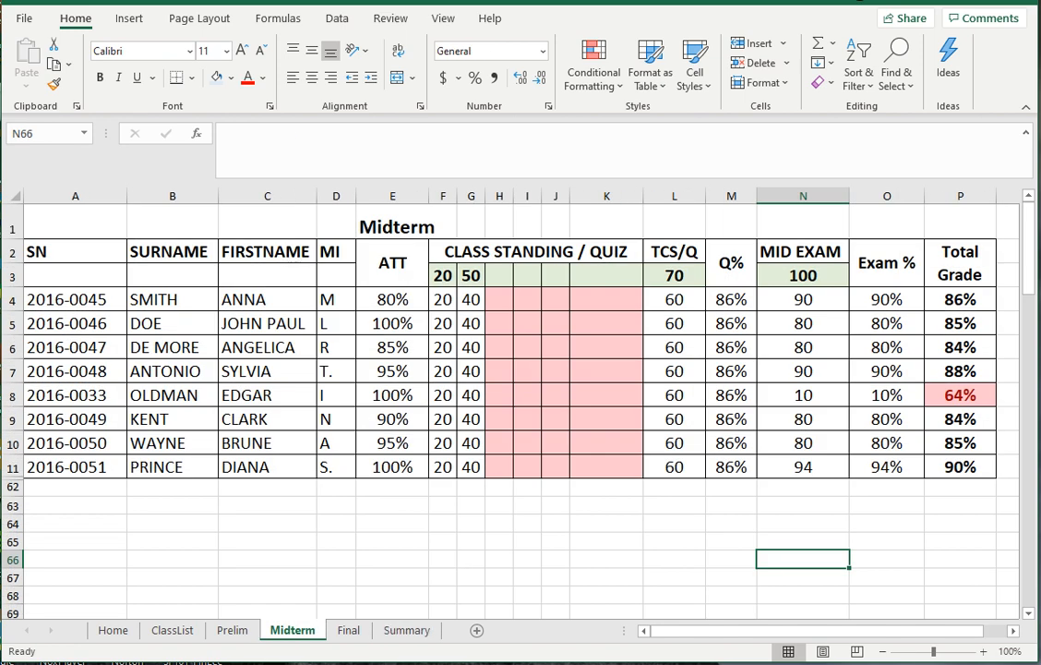
- Trace the Midterm and Final P4 totals to Summary and inspect H3's =AVERAGE(E3:G3)
left_click(960, 299)
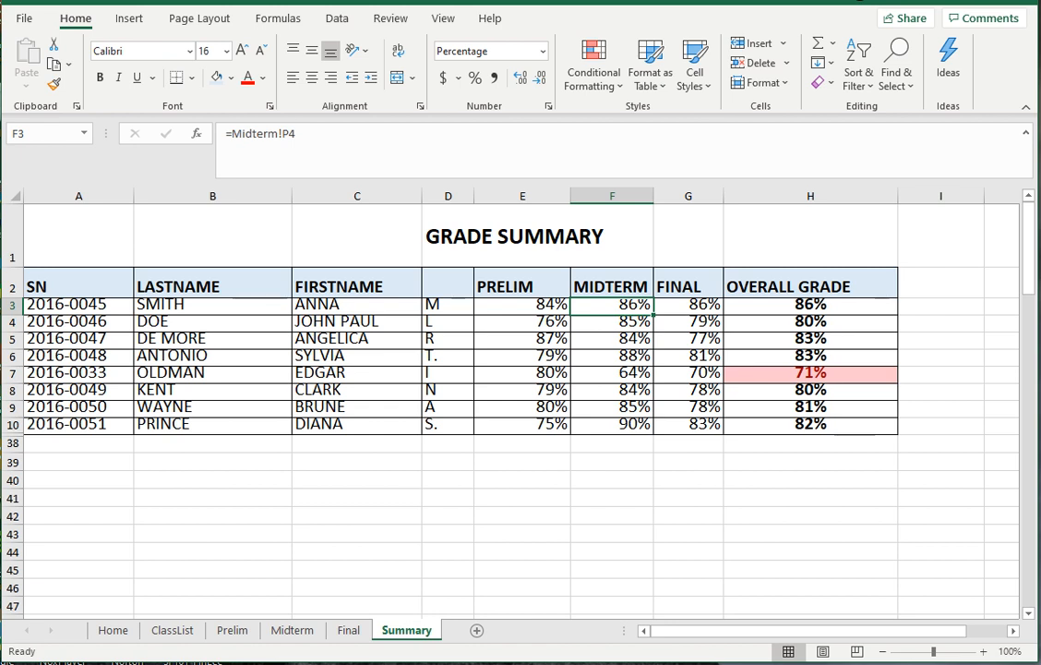
left_click(688, 305)
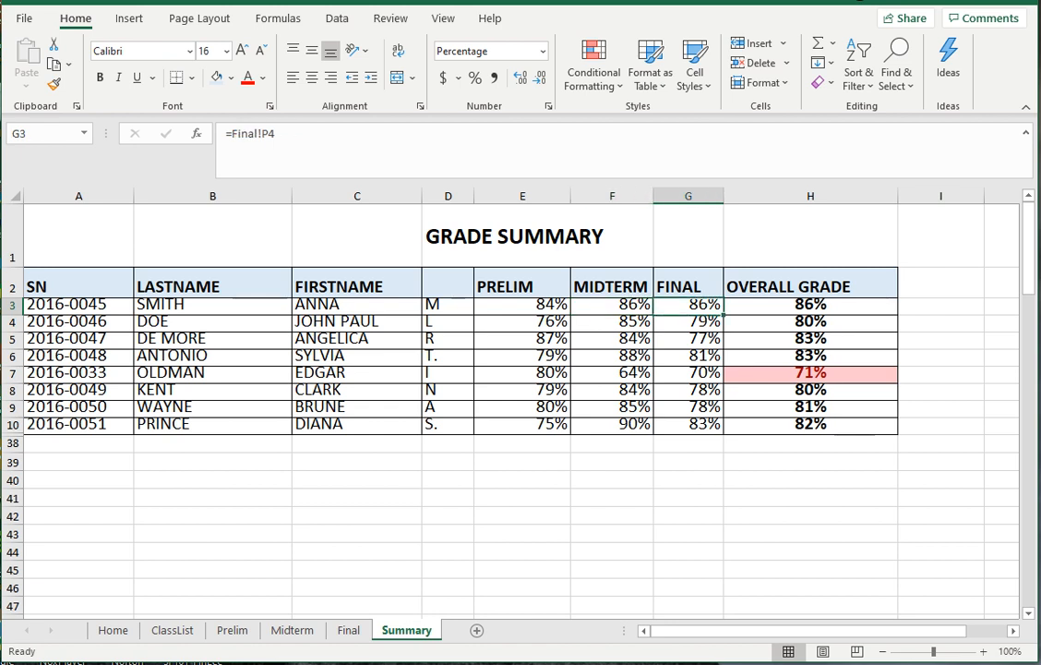
left_click(348, 631)
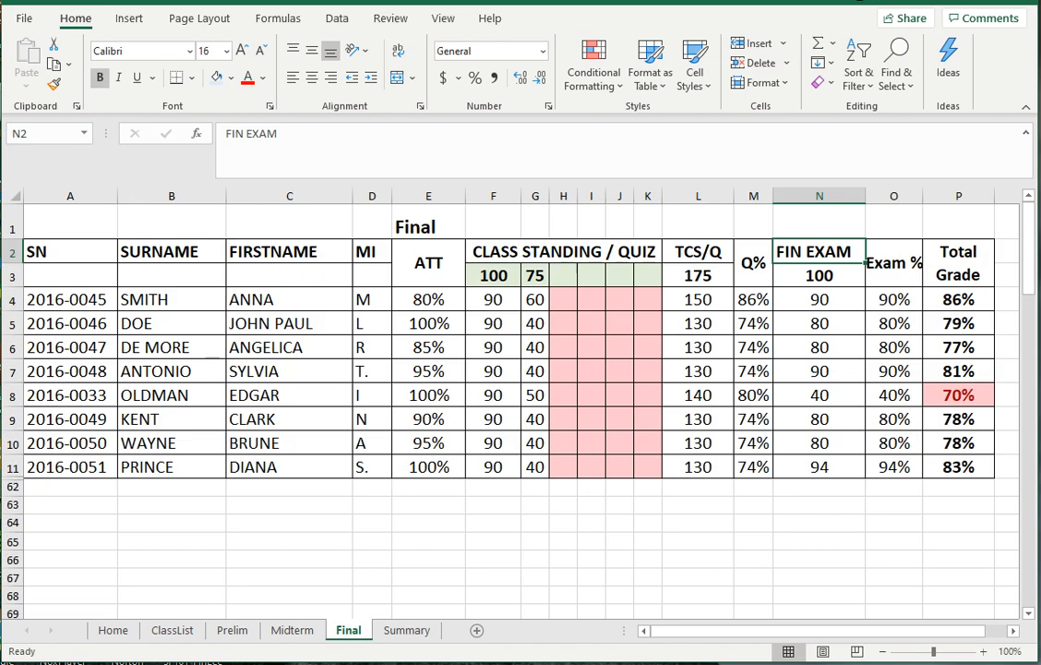
left_click(959, 300)
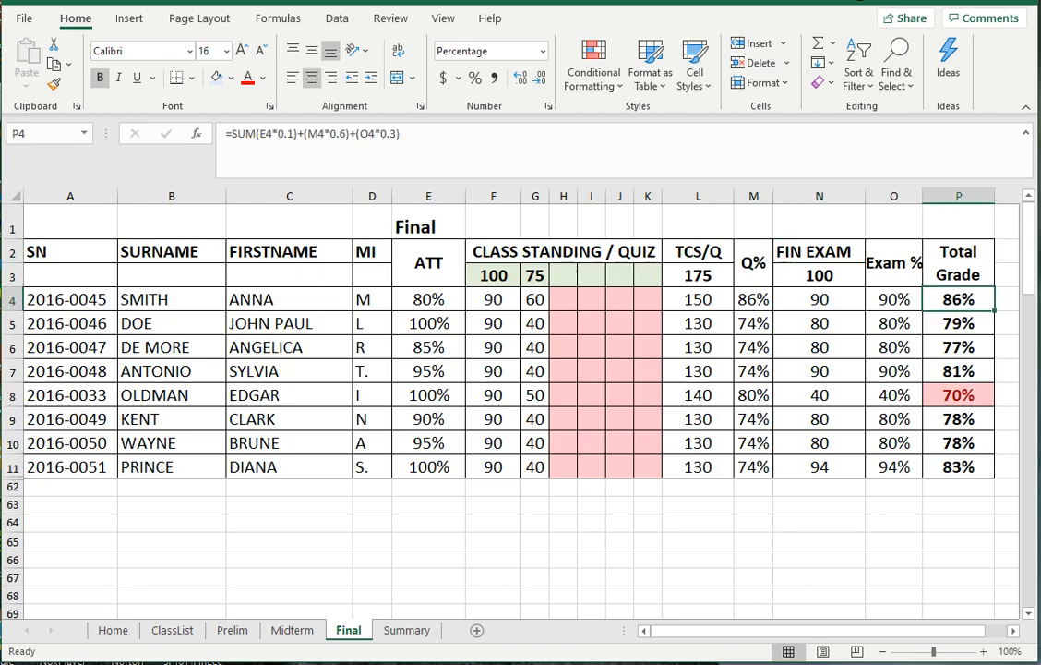
key("ctrl+Page_Down")
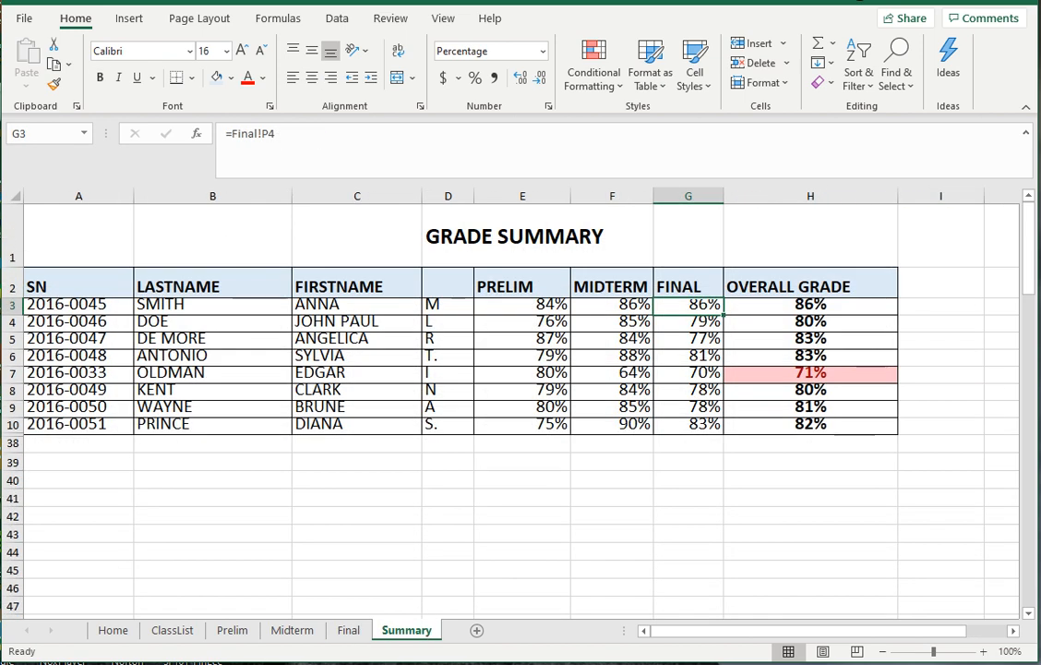
left_click(811, 306)
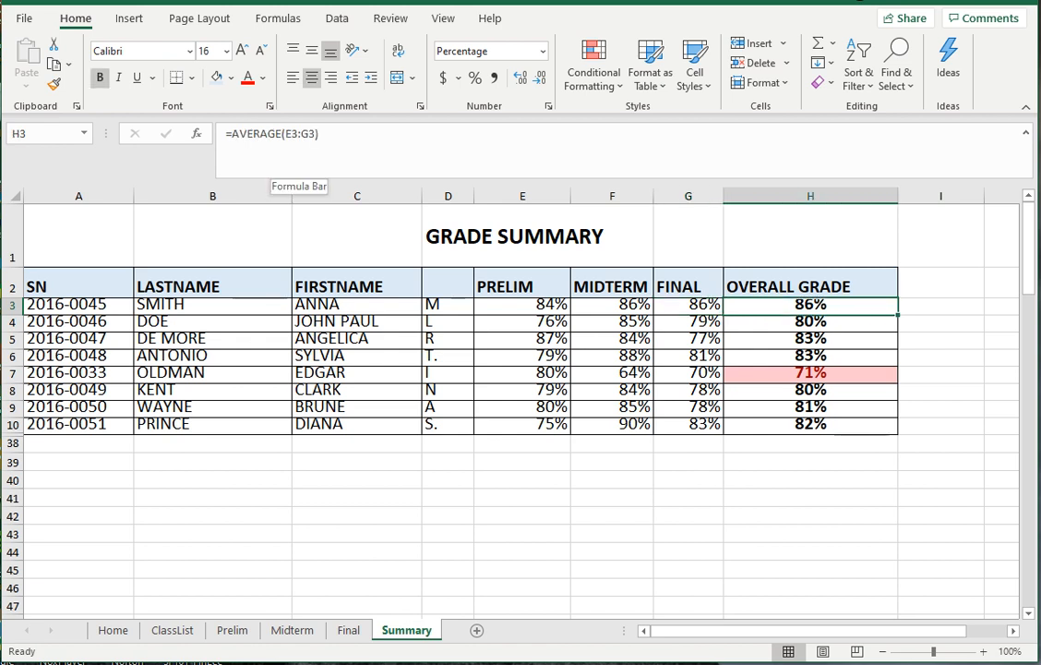
- Clear the existing overall grades in H3 through H10
left_click_drag(232, 134, 318, 134)
left_click(320, 133)
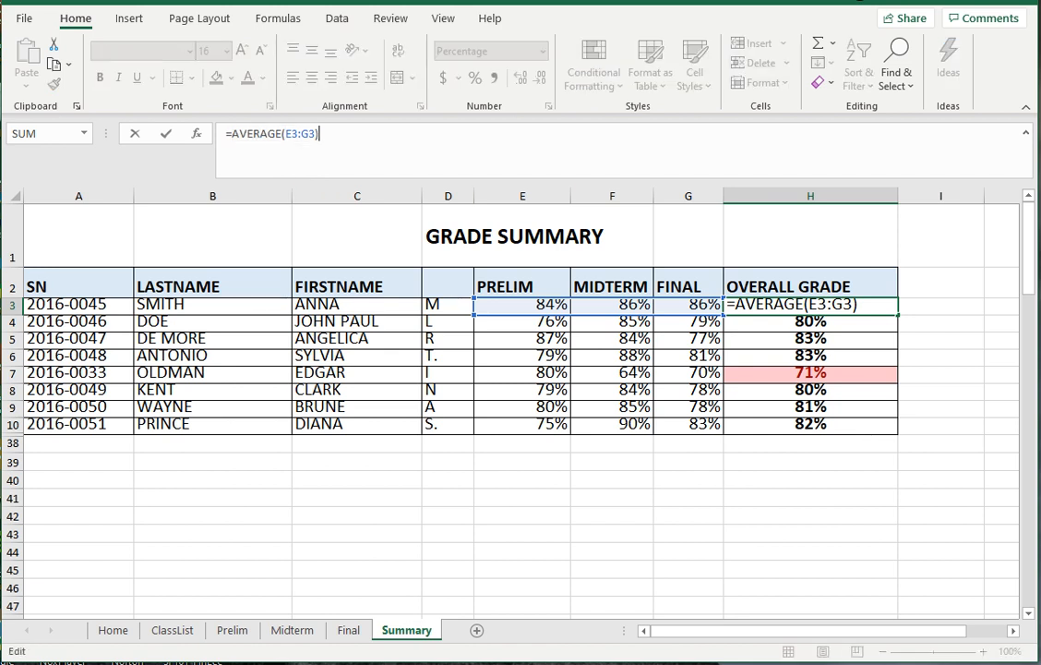
key("Escape")
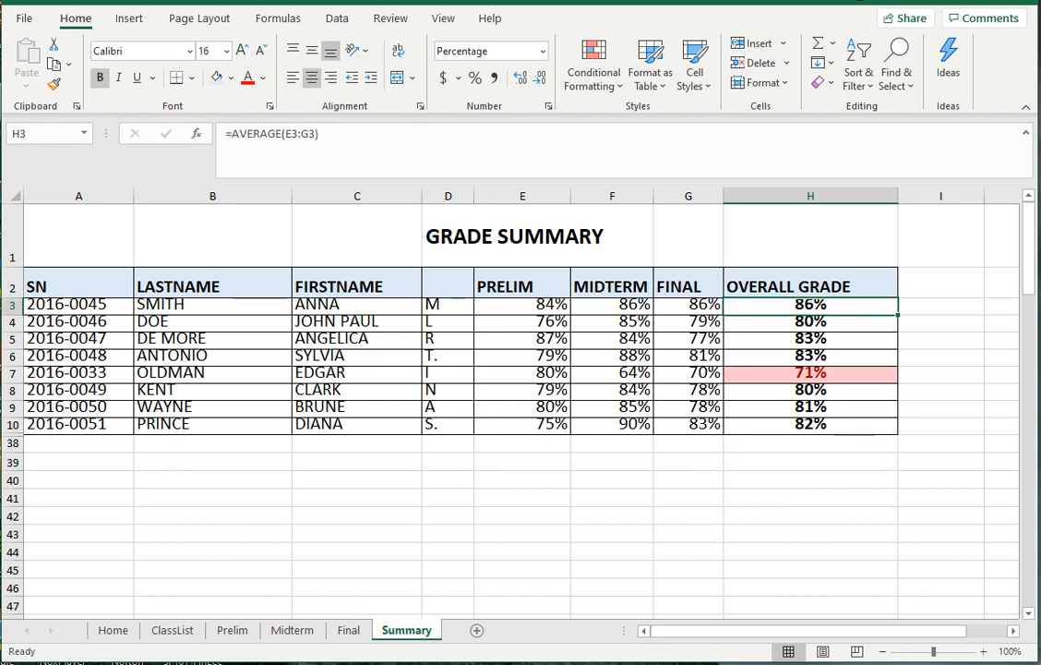
key("Delete")
left_click_drag(811, 321, 810, 424)
key("Delete")
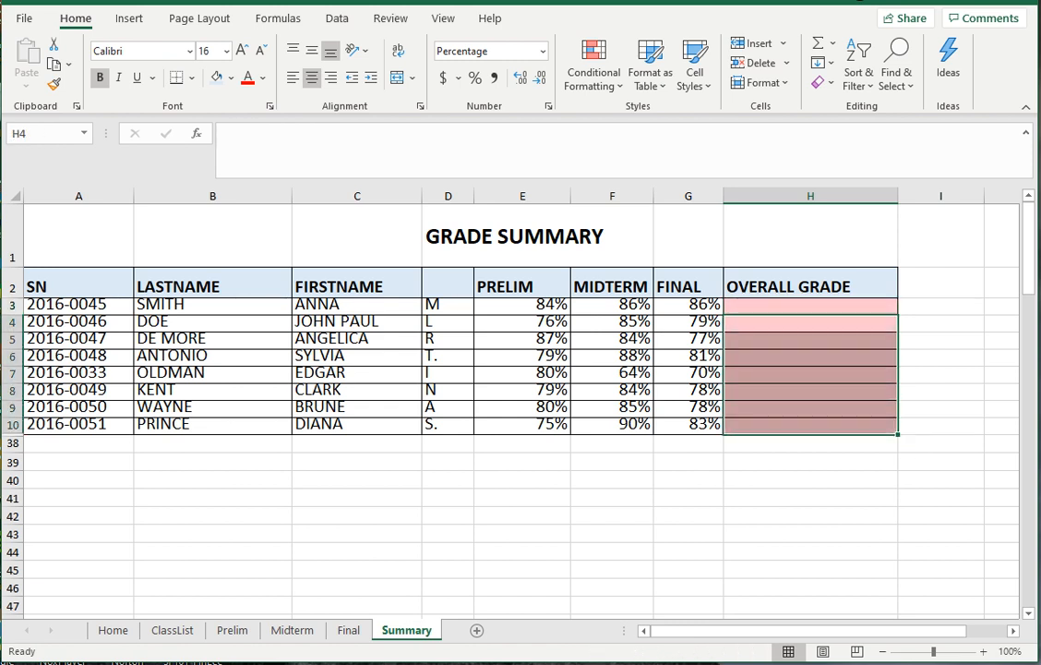
- Enter =AVERAGE(E3:G3) in H3, giving the first student an overall grade of 86%
left_click(811, 305)
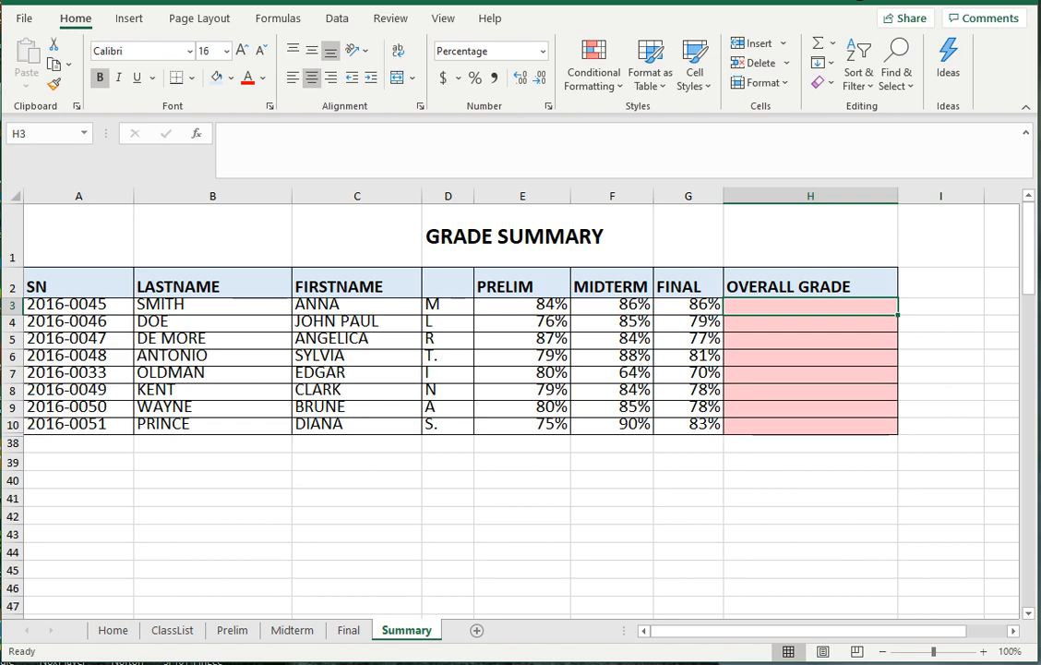
type("=")
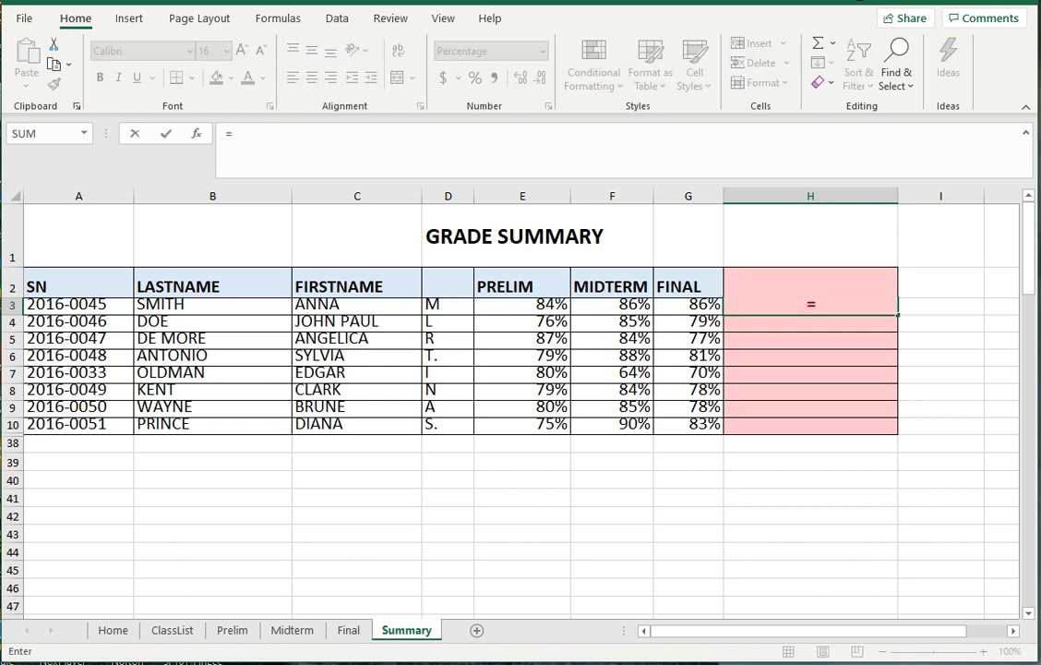
type("AVERAGE")
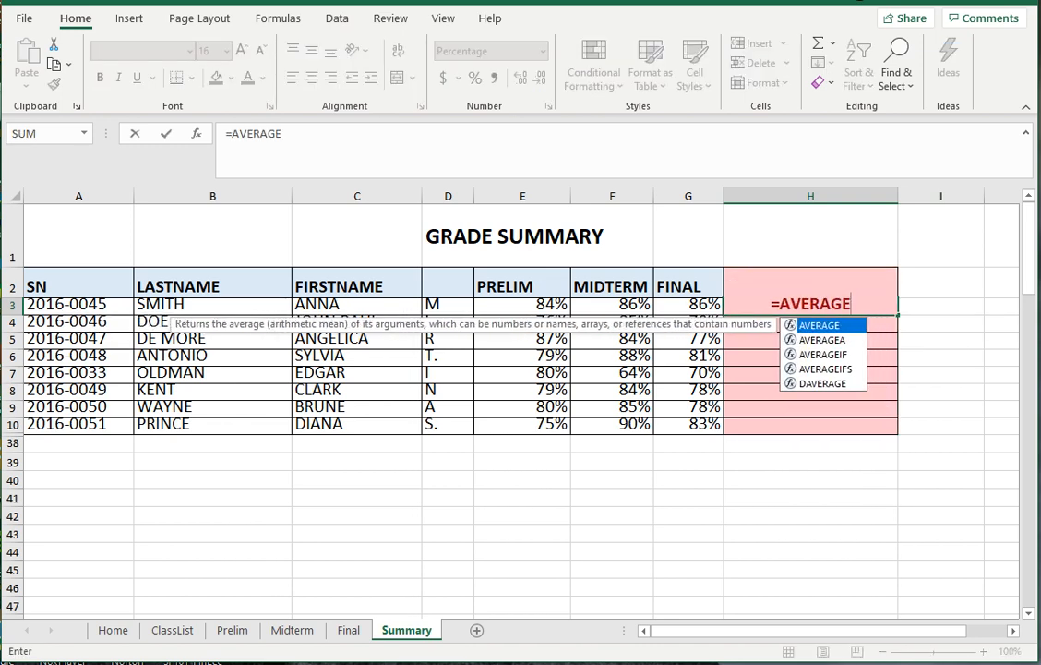
type("(")
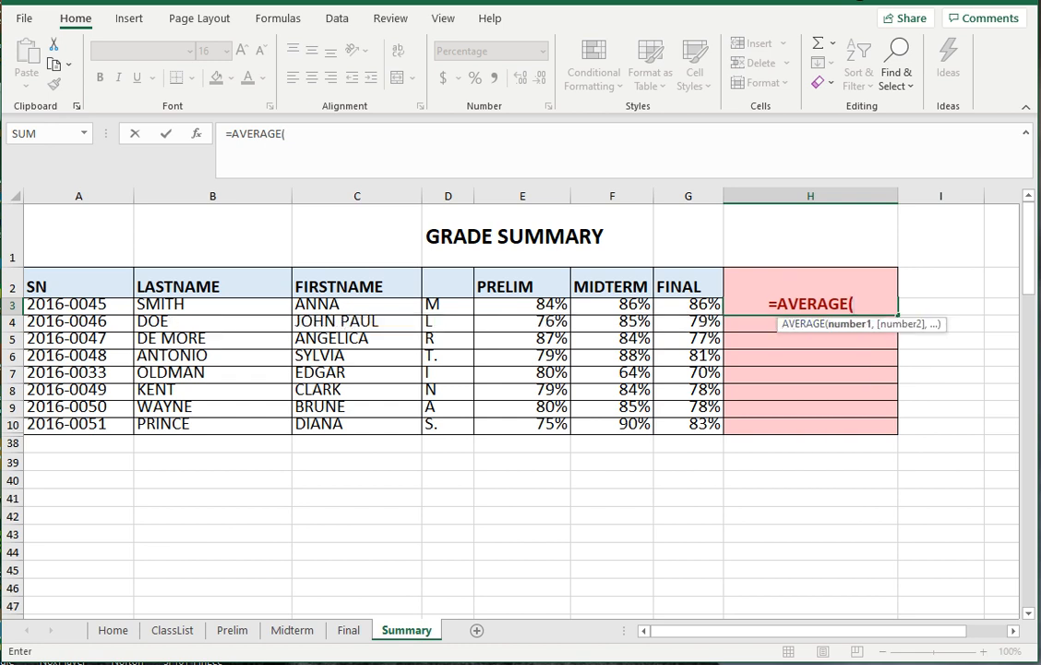
left_click(523, 305)
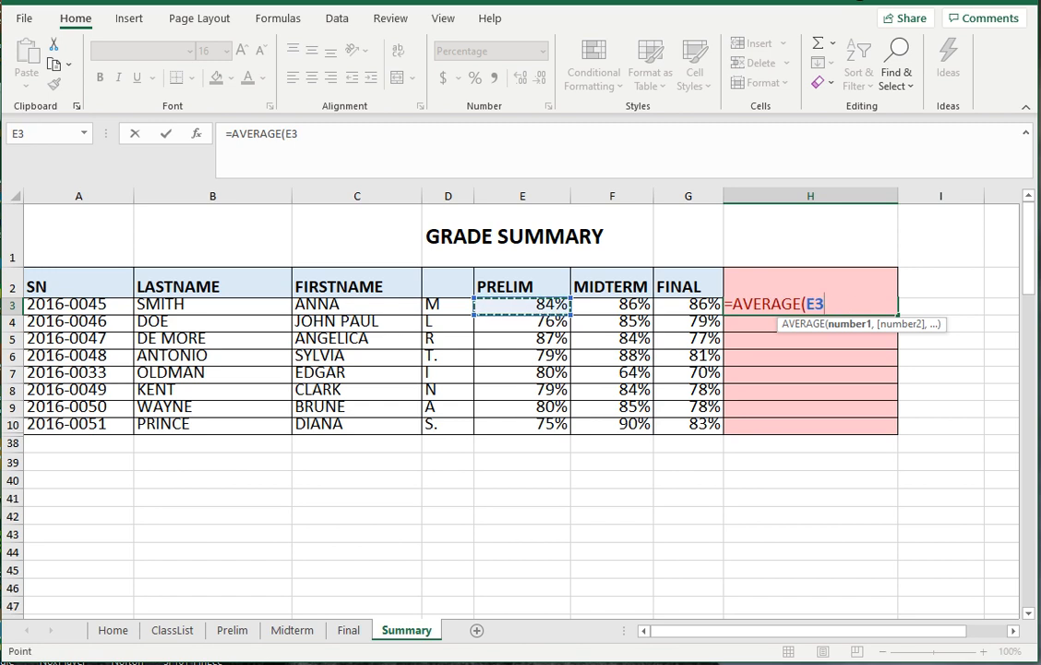
left_click_drag(522, 305, 710, 306)
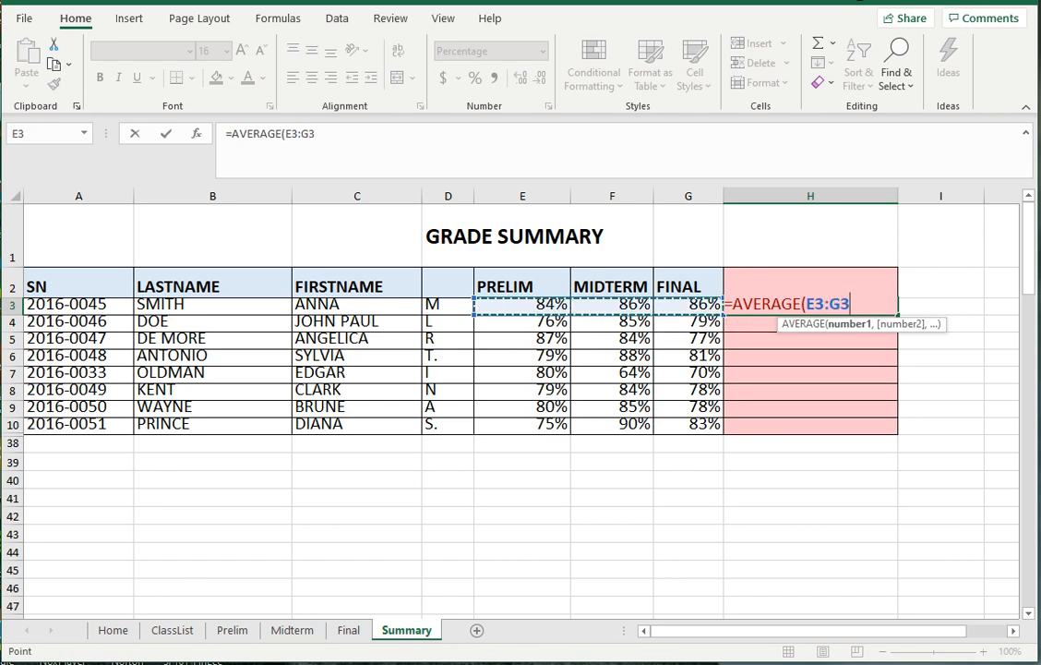
key("Return")
key("Up")
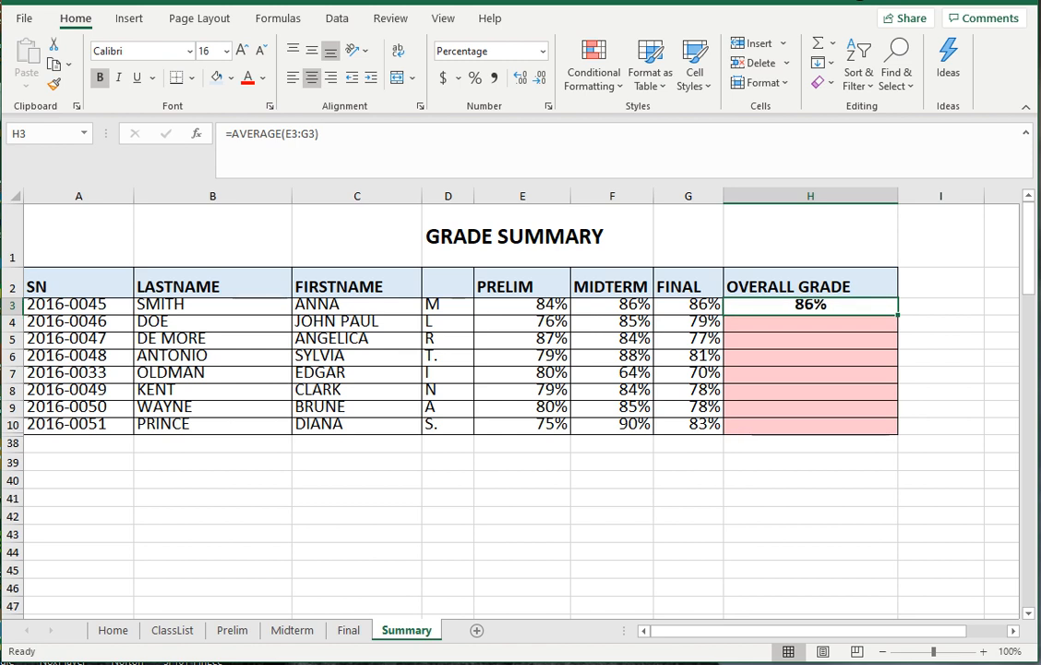
left_click(835, 322)
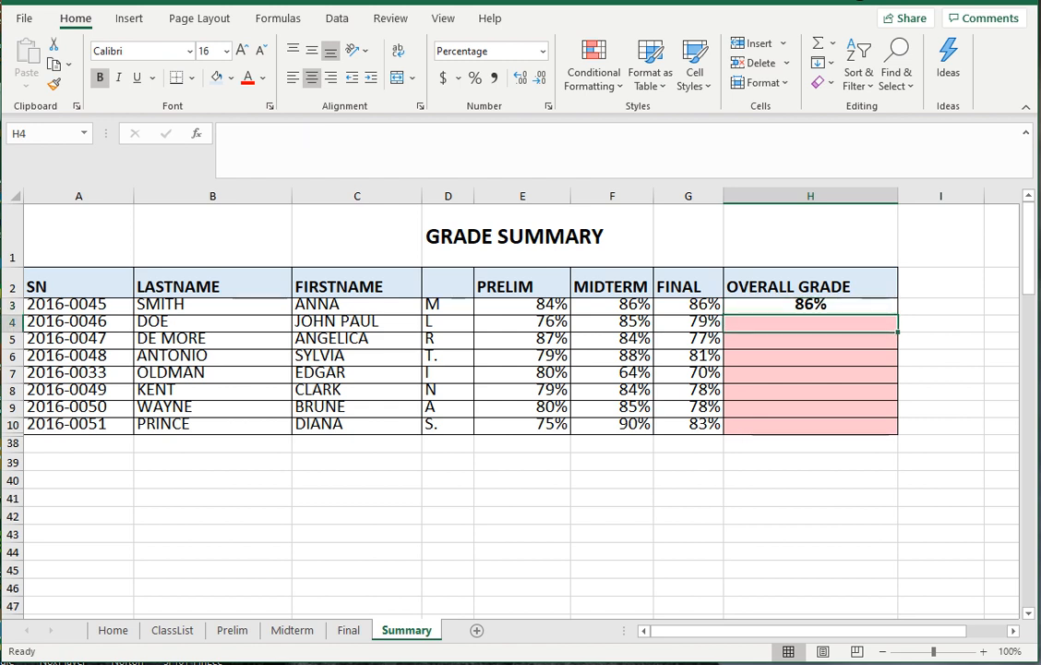
- Copy H3's OVERALL GRADE average formula into H4:H10 for the other seven students
left_click(834, 306)
right_click(835, 306)
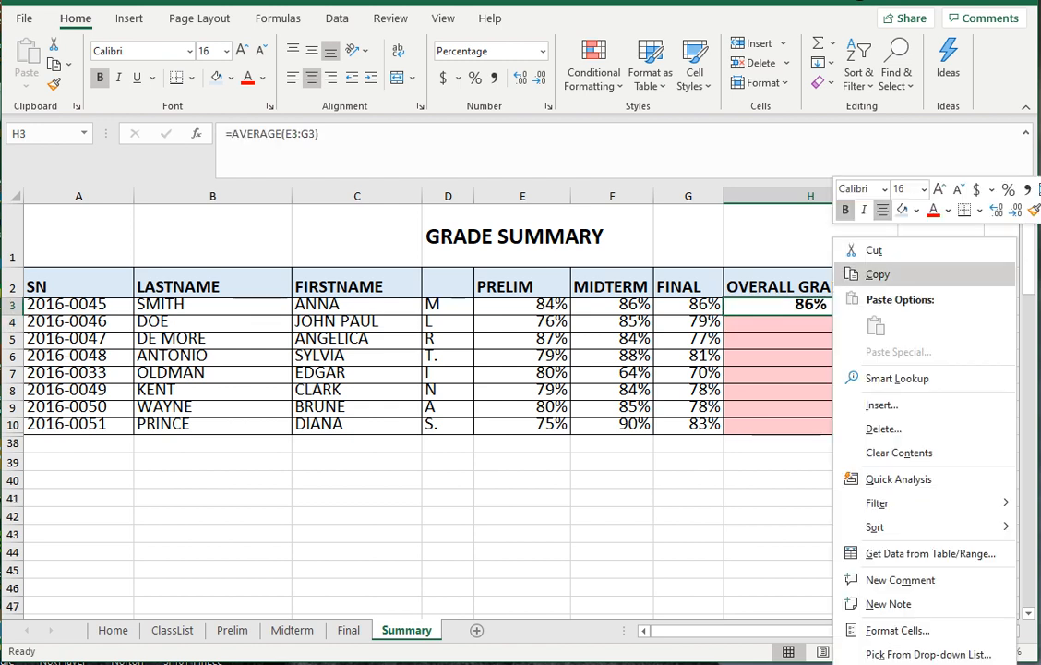
left_click(877, 273)
left_click(811, 322)
left_click_drag(810, 322, 811, 424)
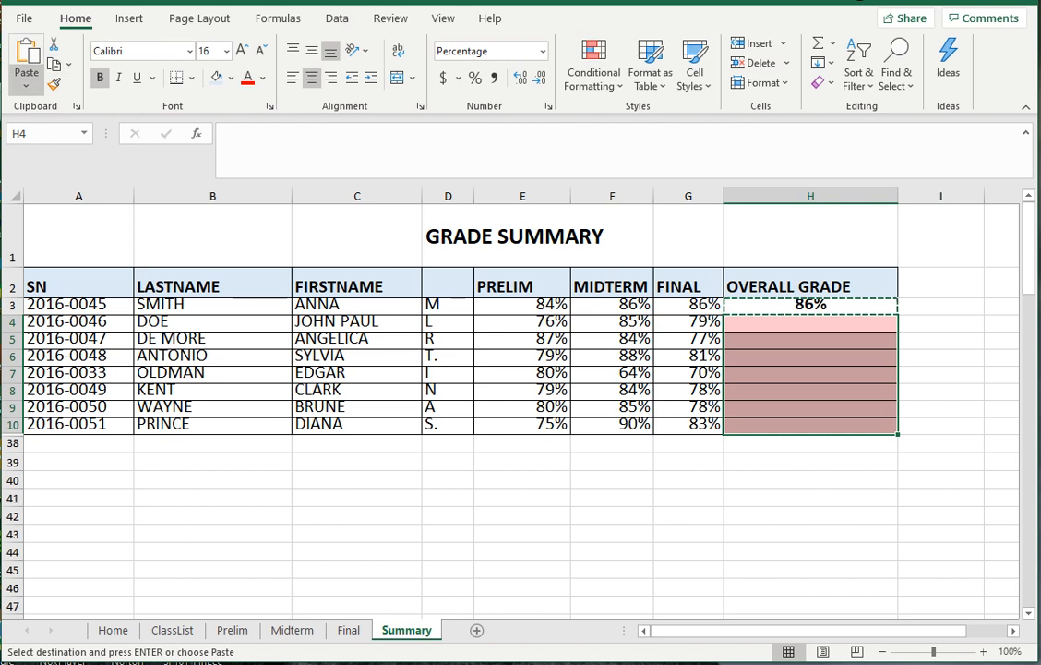
left_click(25, 57)
key("Escape")
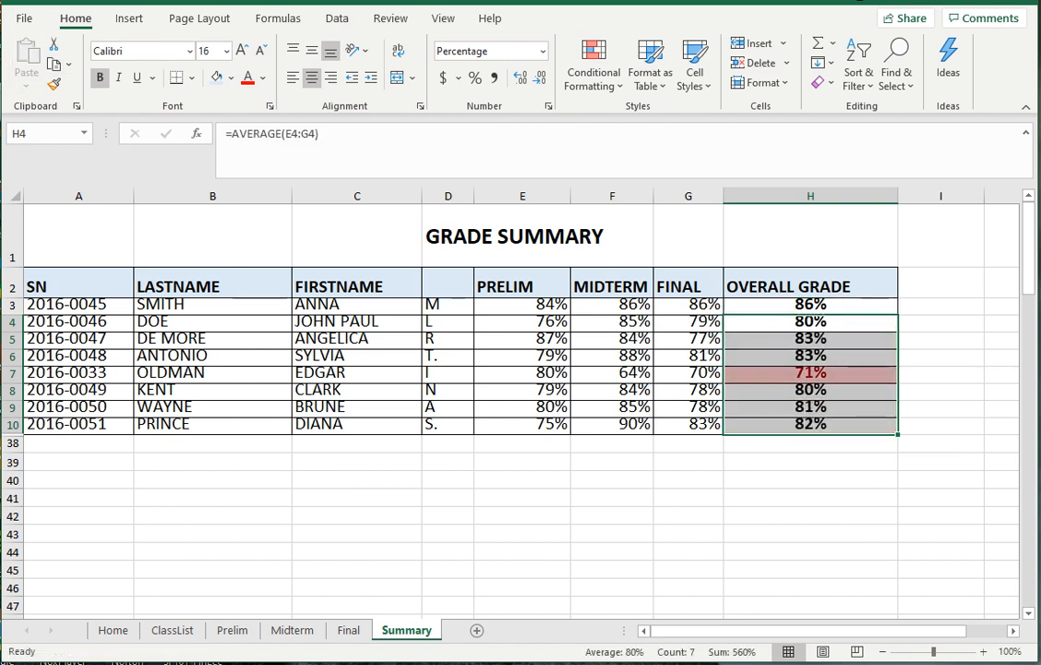
left_click(810, 533)
- Review row 7's Prelim, Midterm and Final grades against its 71% overall grade in H7
left_click(940, 282)
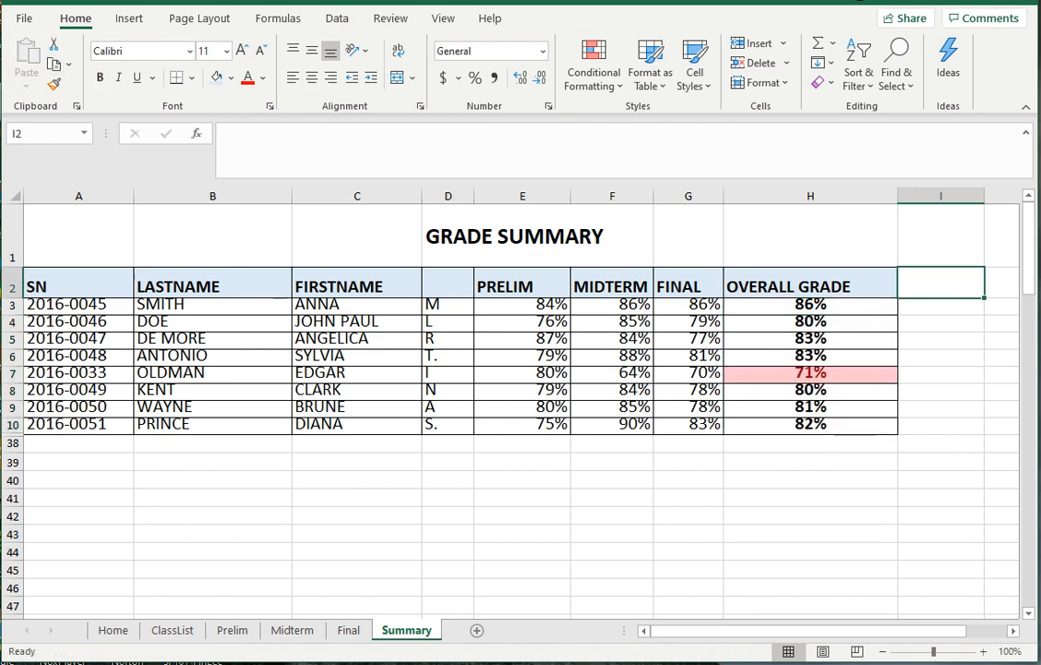
left_click(811, 306)
left_click(811, 374)
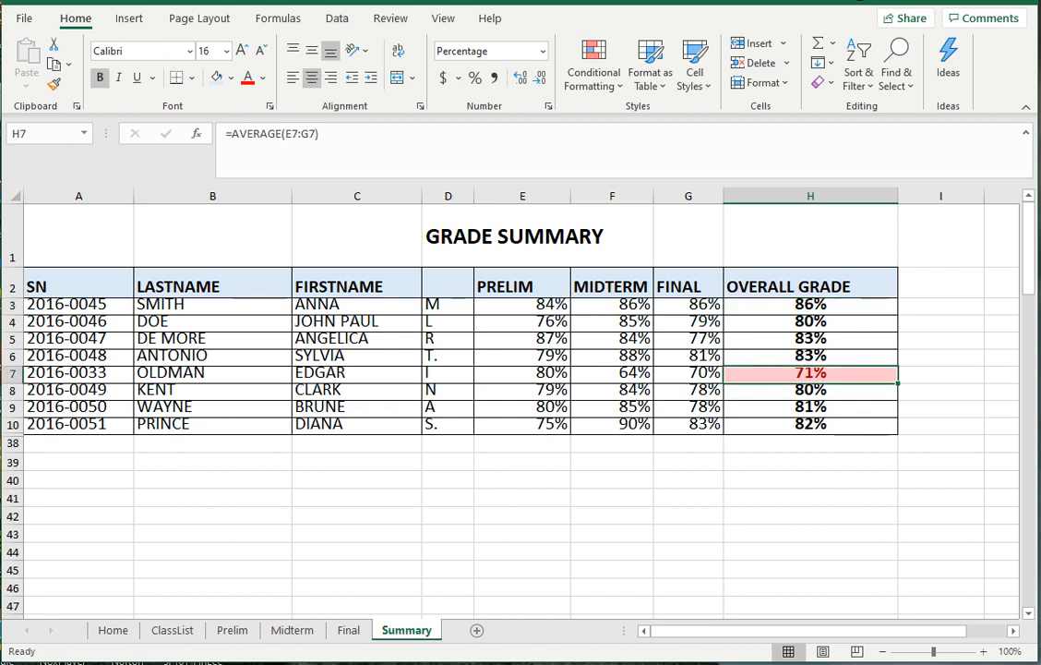
key("Left")
key("Left")
key("Left")
key("Left")
key("Left")
key("Left")
key("Left")
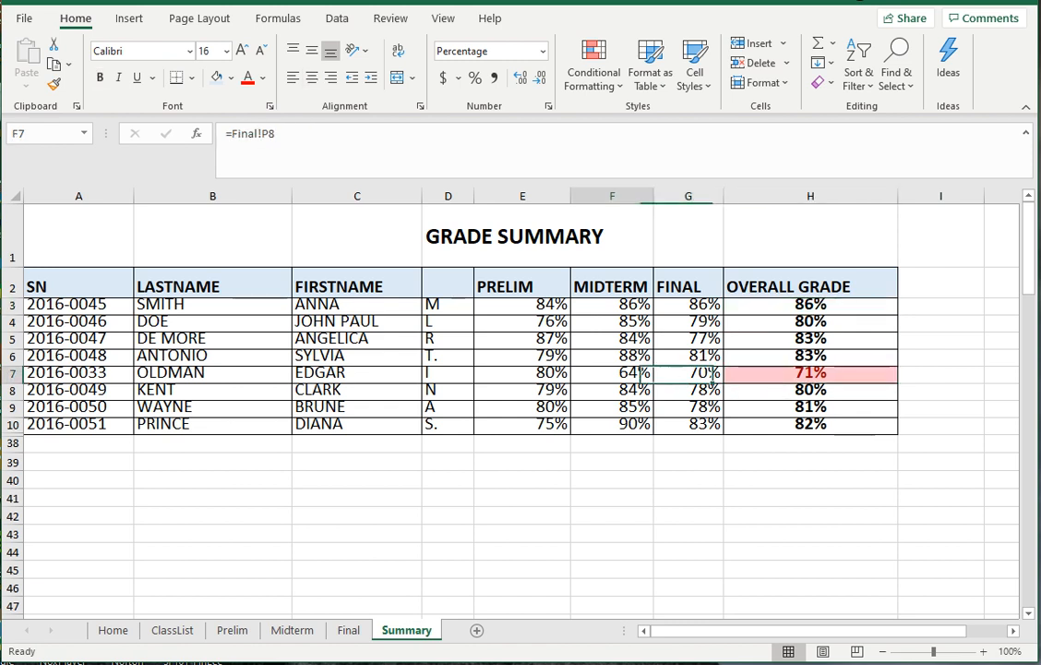
key("Right")
key("Right")
key("Right")
key("Right")
key("Right")
key("Right")
key("Right")
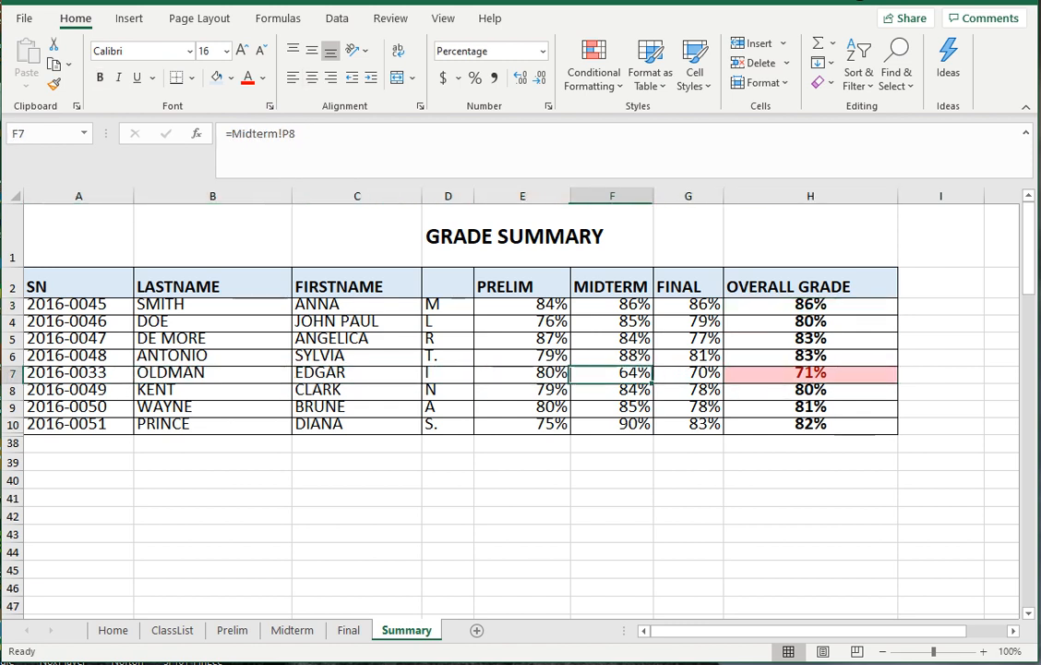
key("Left")
key("Right")
key("Left")
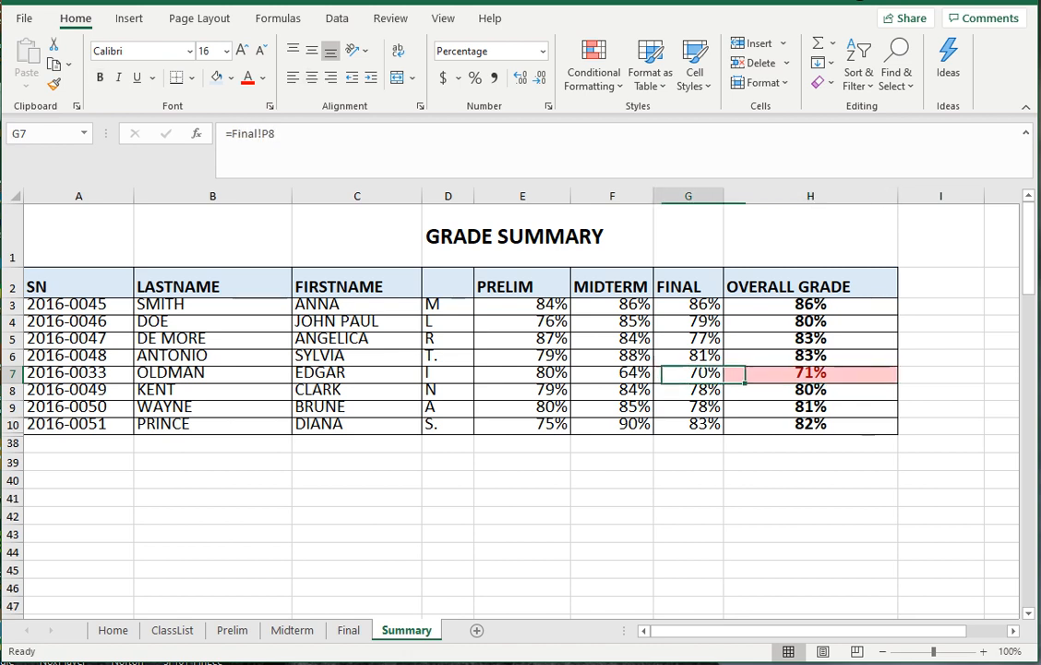
key("Right")
key("Right")
key("Left")
key("Left")
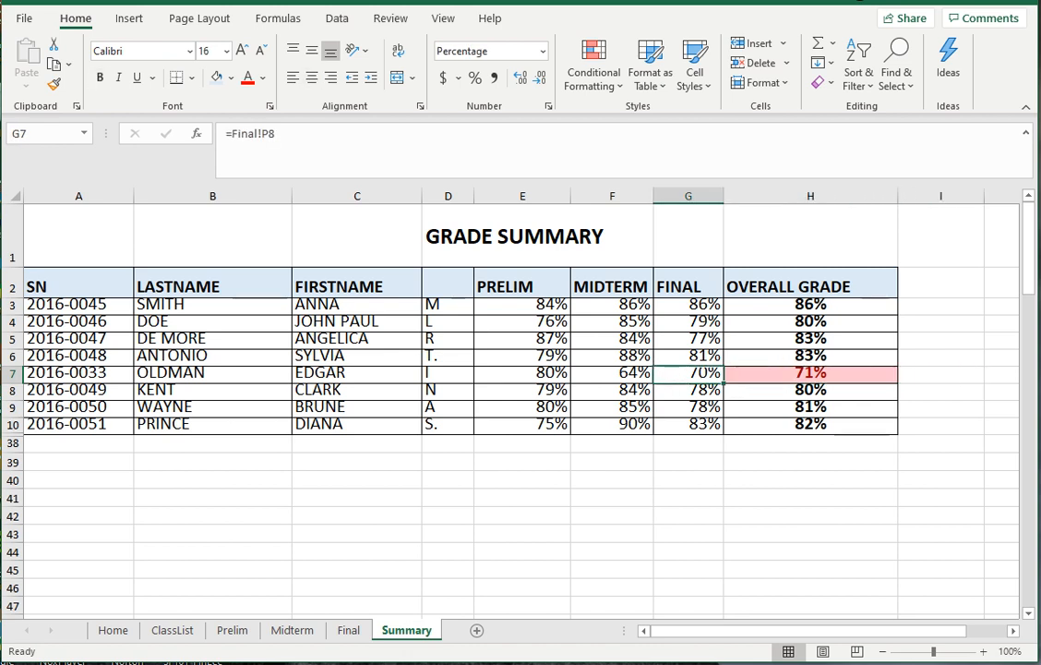
key("Right")
- Check the overall grades around H7, then return to the SIMPLE CLASS RECORD Home sheet
key("Up")
key("Up")
key("Up")
key("Up")
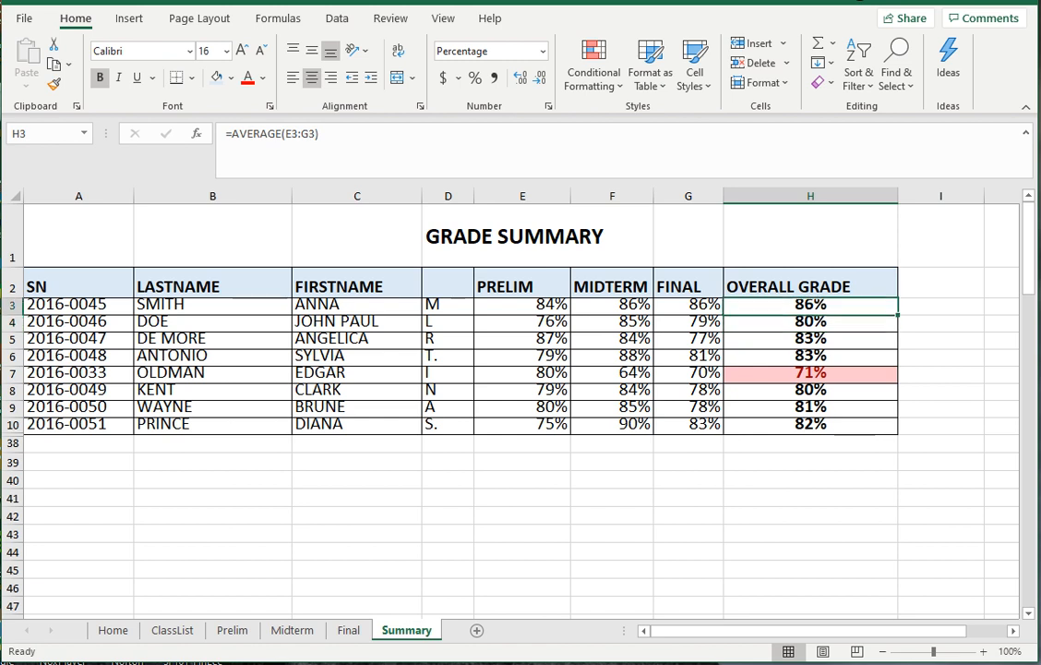
key("Down")
key("Down")
key("Down")
key("Down")
key("Down")
key("Down")
key("Down")
key("Down")
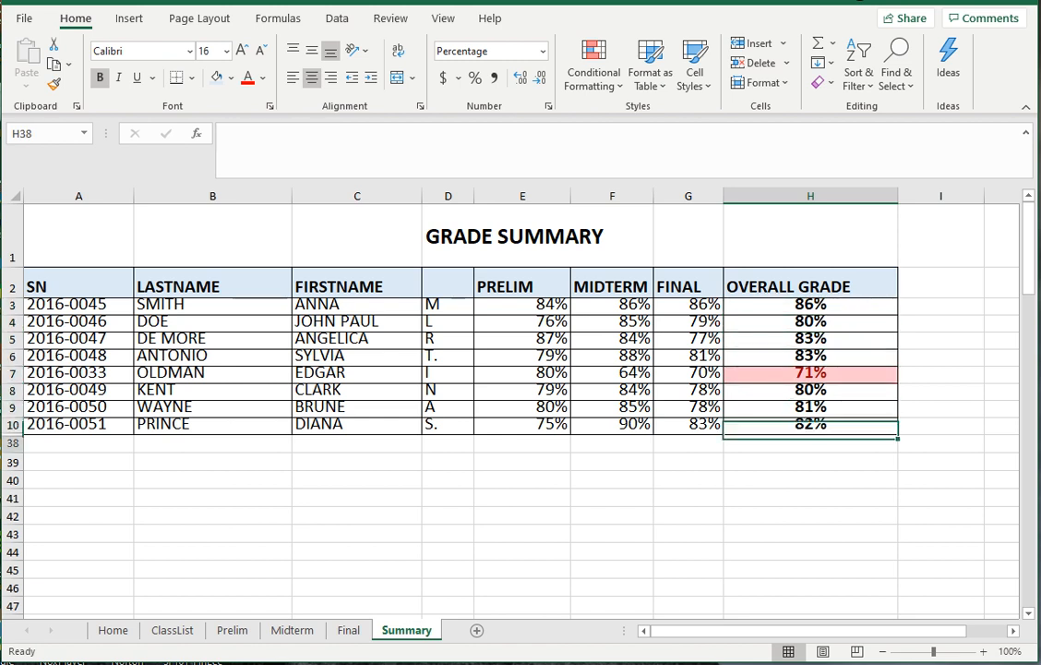
key("Up")
key("Up")
key("Up")
key("Up")
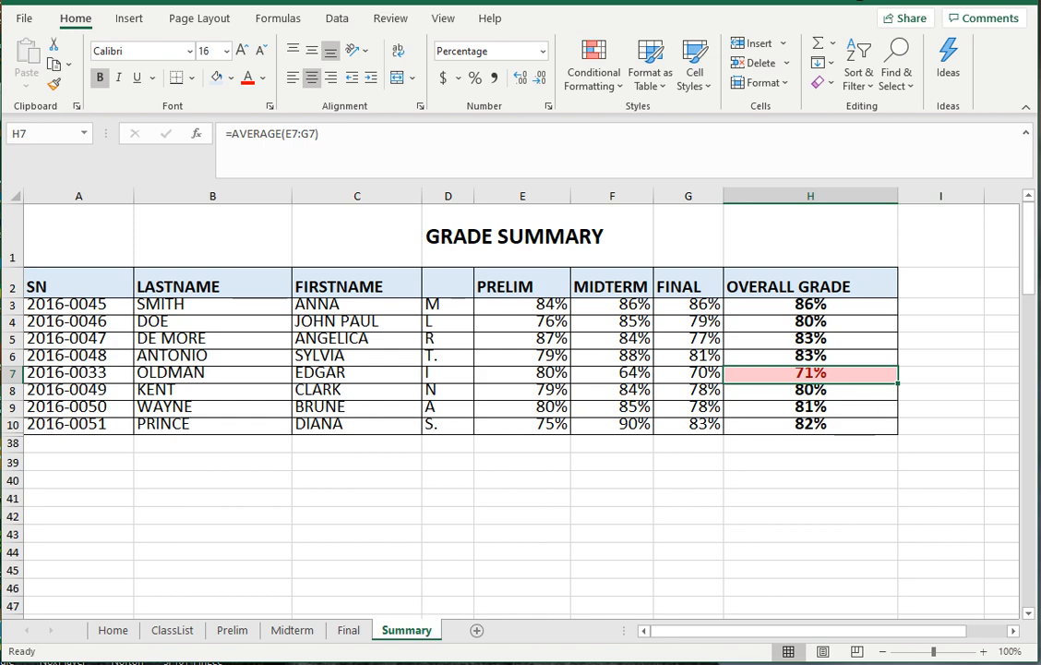
left_click(688, 534)
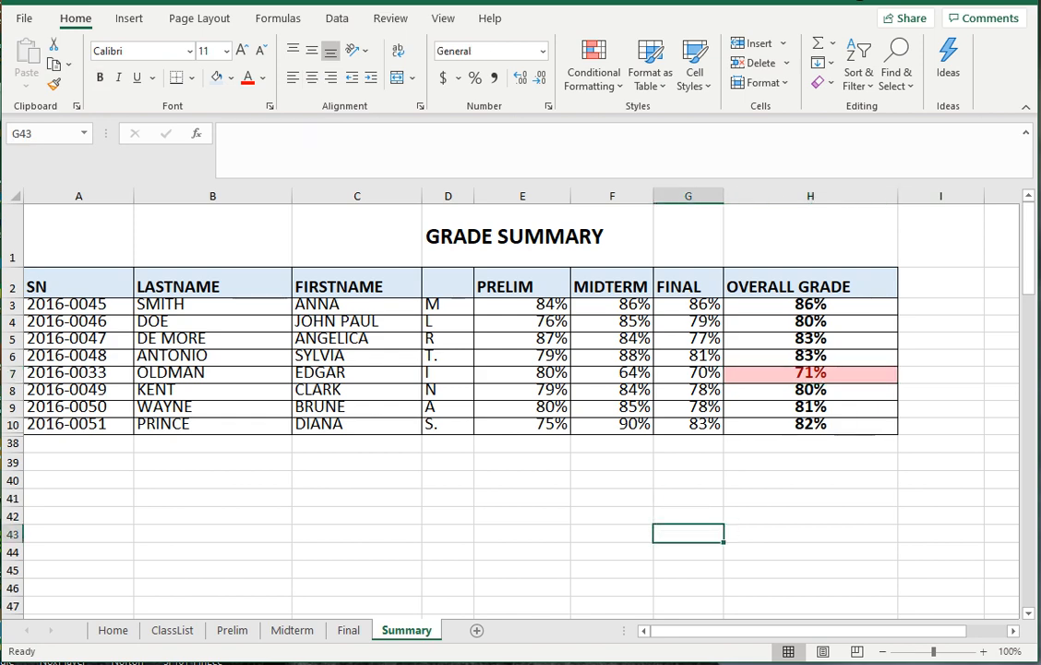
left_click(114, 631)
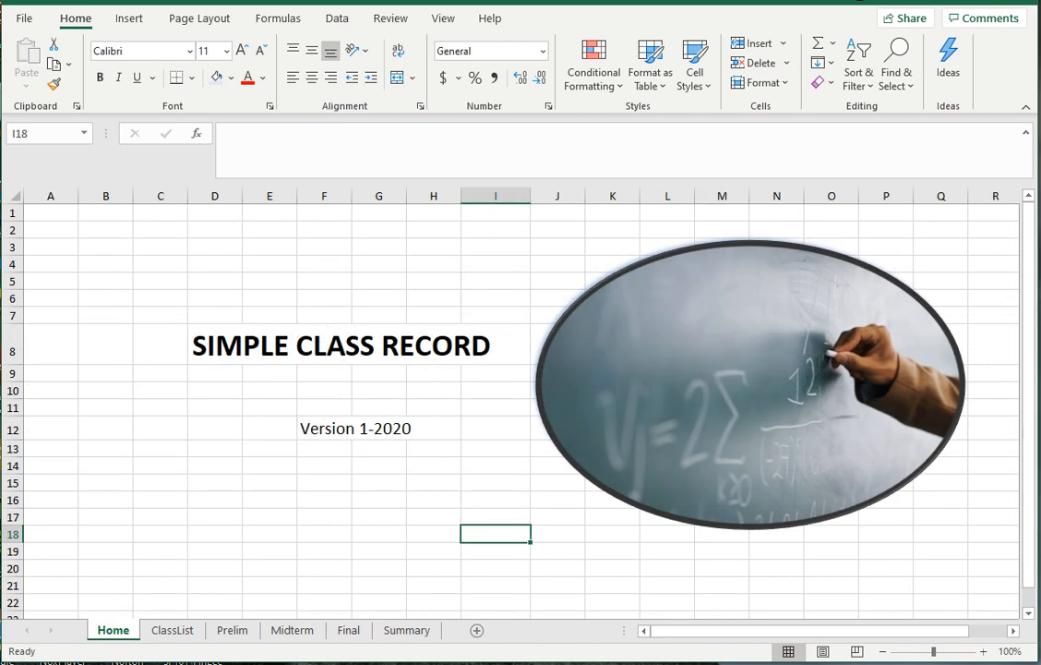